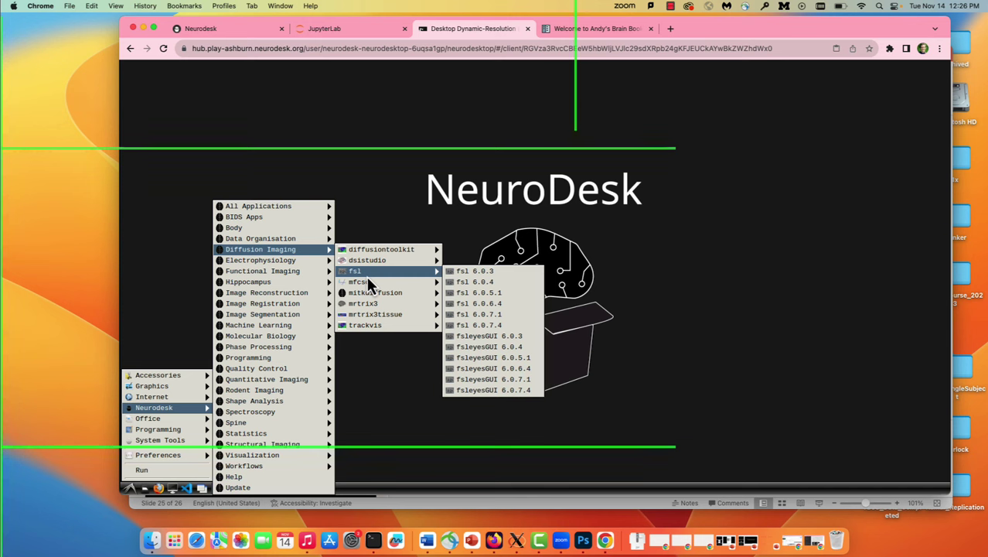
Open an fsl 6.0.7.4 terminal and enlarge its text by two zoom levels, moving the window higher on the desktop
{"action": "left_click", "coordinate": [503, 328]}
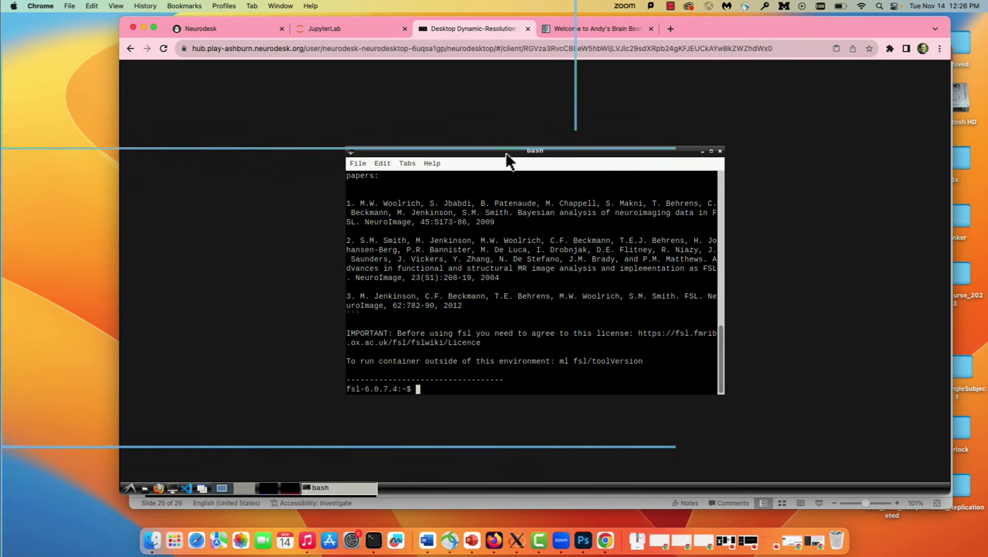
{"action": "left_click", "coordinate": [361, 164]}
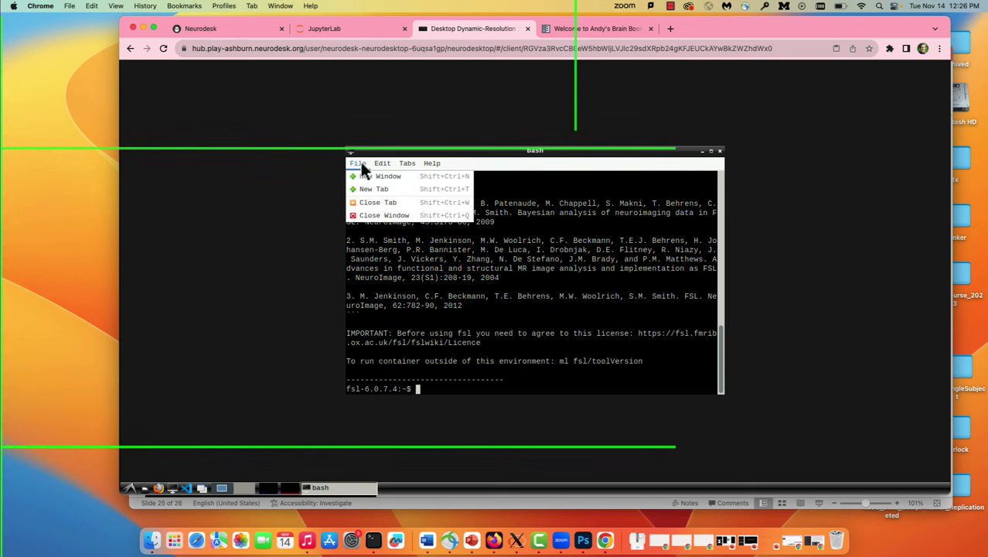
{"action": "mouse_move", "coordinate": [380, 168]}
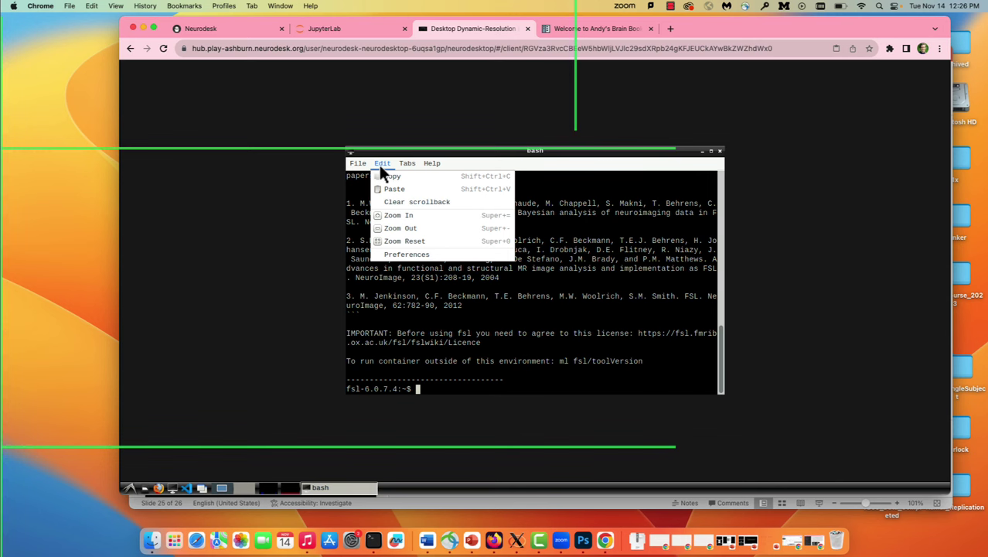
{"action": "left_click", "coordinate": [402, 216]}
{"action": "left_click", "coordinate": [387, 166]}
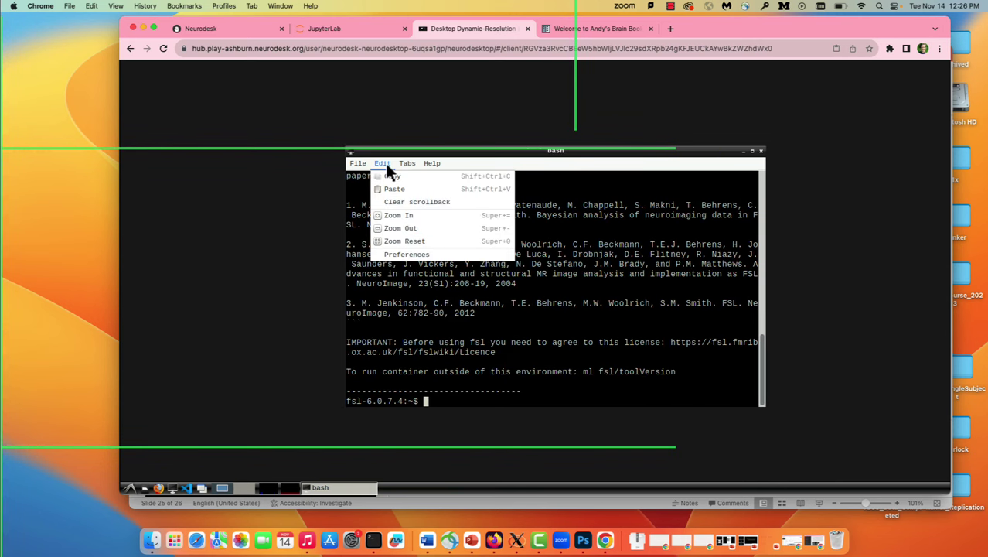
{"action": "left_click", "coordinate": [403, 217]}
{"action": "left_click_drag", "start_coordinate": [482, 150], "coordinate": [450, 102]}
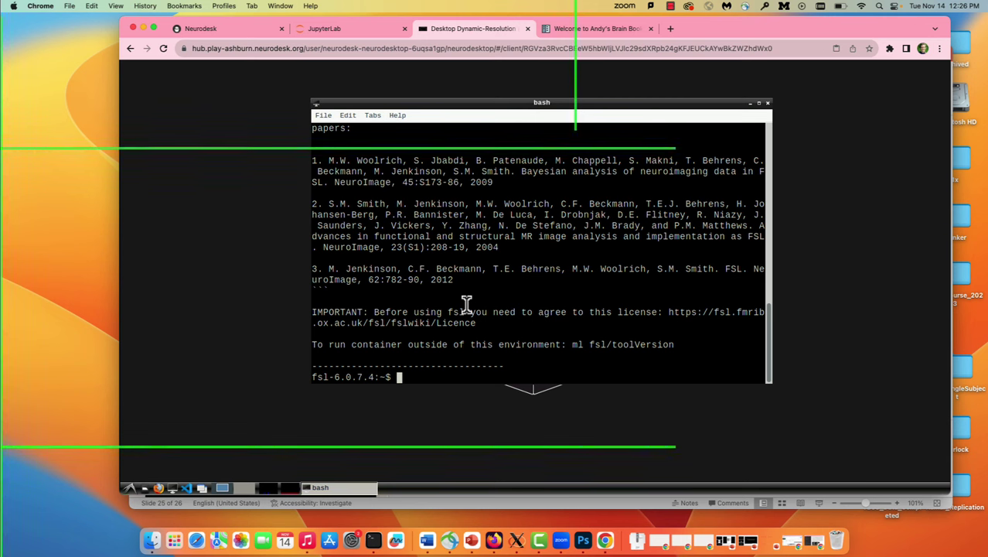
Launch the FSL graphical interface with the fsl command to view its tool list, and close it again
{"action": "type", "text": "fsl"}
{"action": "key", "text": "Return"}
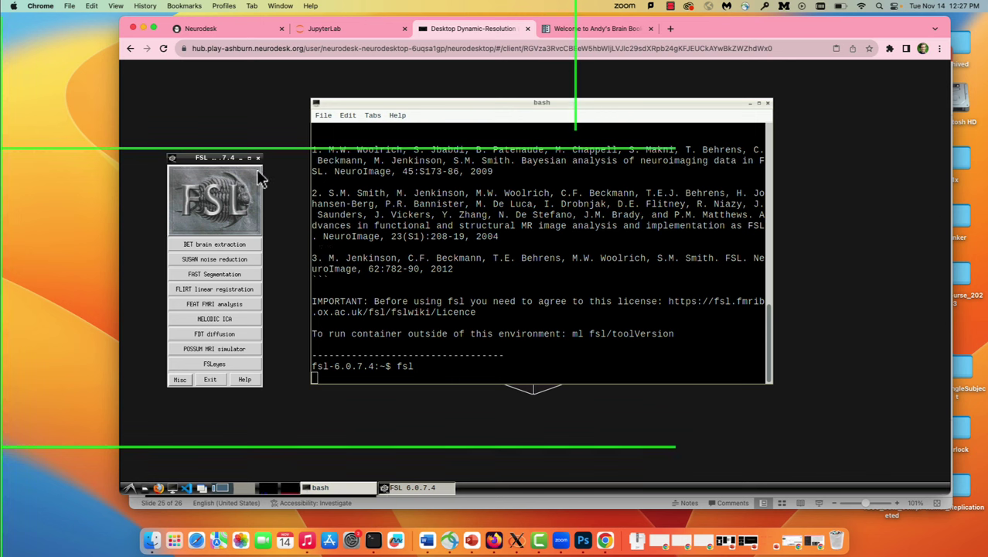
{"action": "left_click_drag", "start_coordinate": [207, 159], "coordinate": [195, 97]}
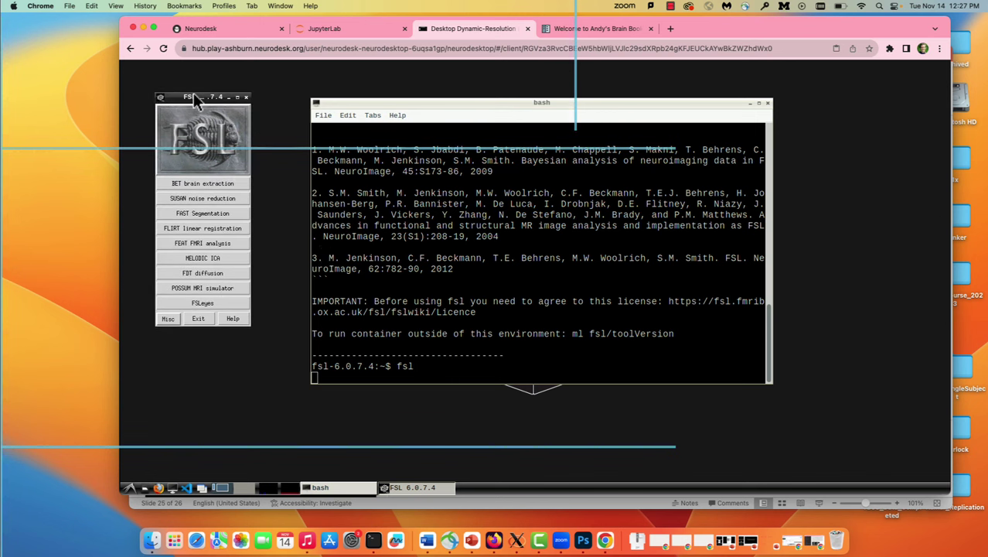
{"action": "left_click", "coordinate": [246, 98]}
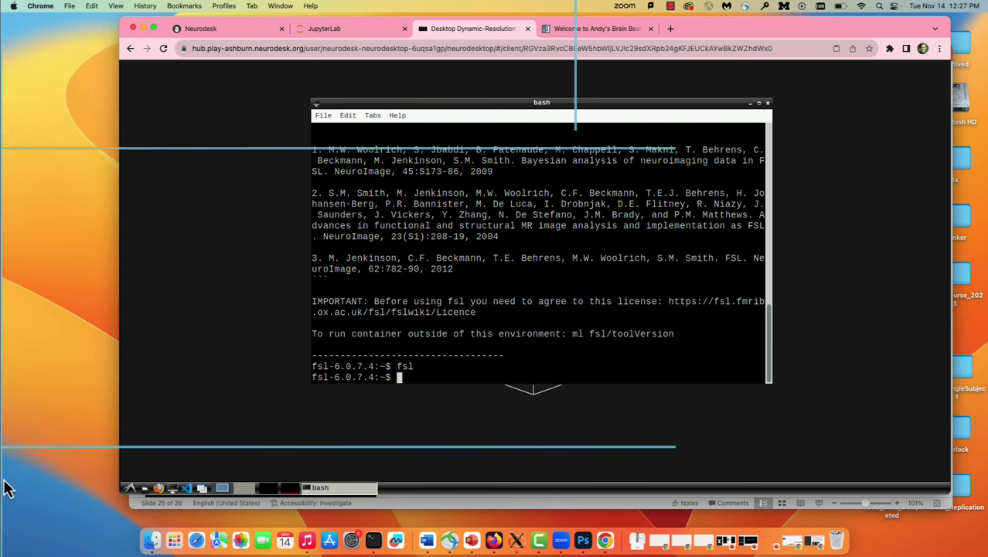
Transfer TBSS_Data.zip from the Mac's Desktop folder in Finder onto the Neurodesk desktop
{"action": "left_click", "coordinate": [151, 544]}
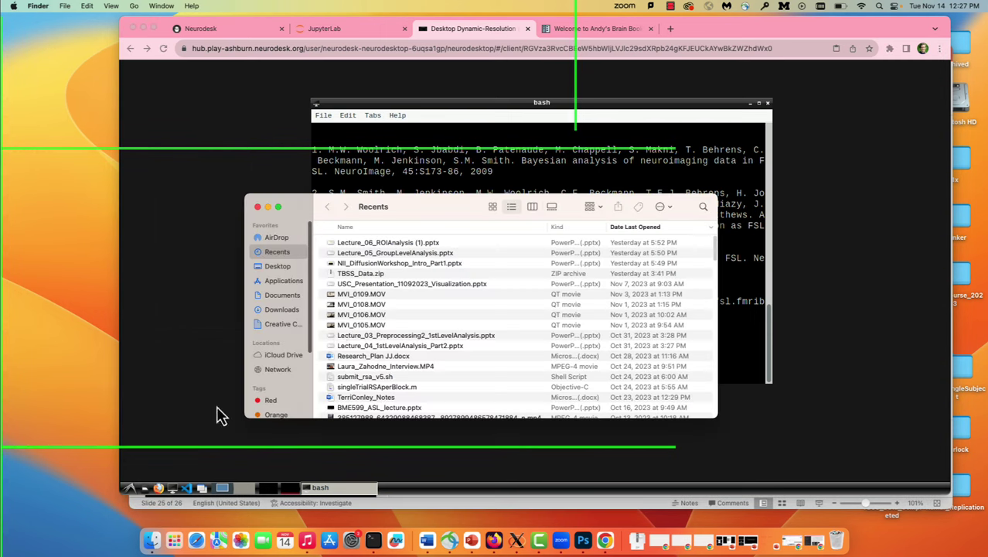
{"action": "left_click", "coordinate": [278, 267]}
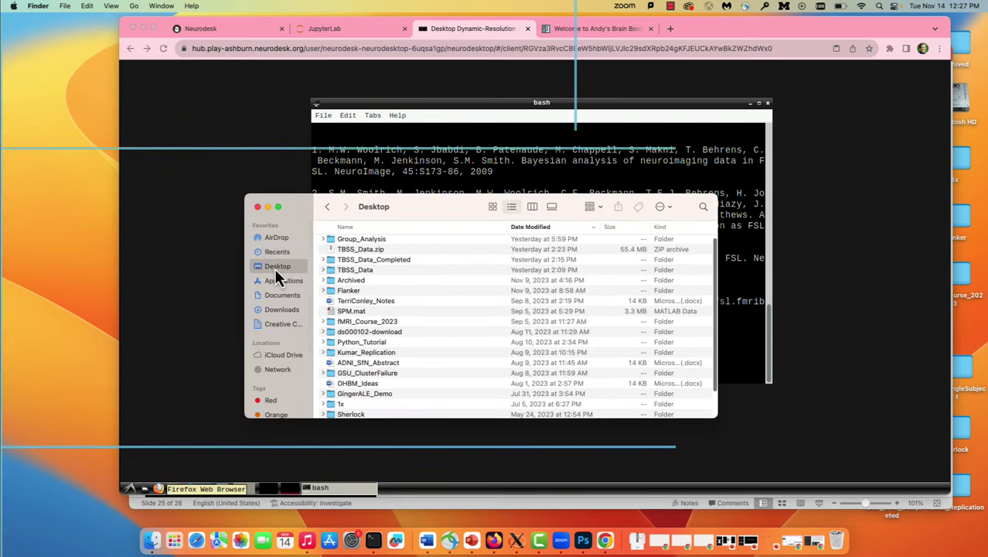
{"action": "left_click_drag", "start_coordinate": [418, 202], "coordinate": [148, 272]}
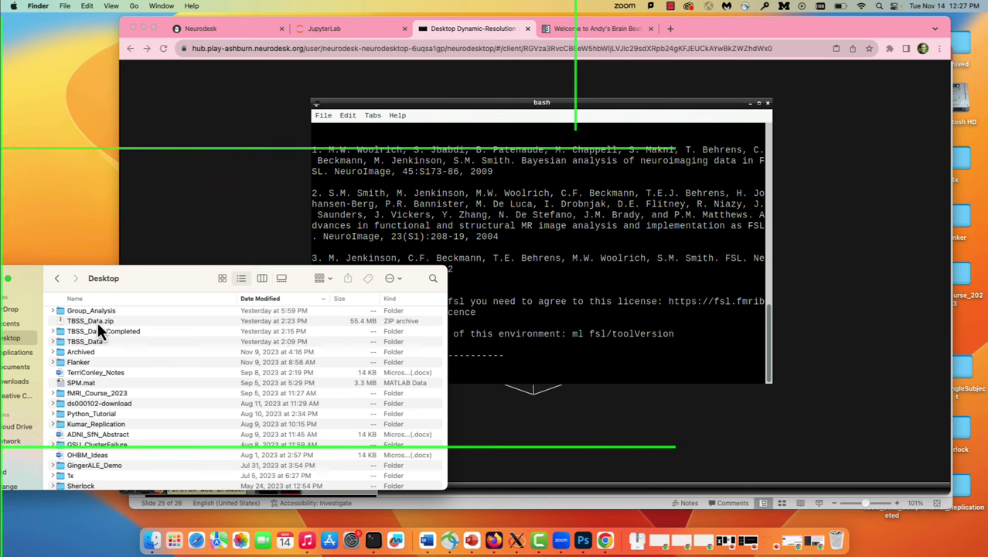
{"action": "left_click_drag", "start_coordinate": [97, 322], "coordinate": [230, 217]}
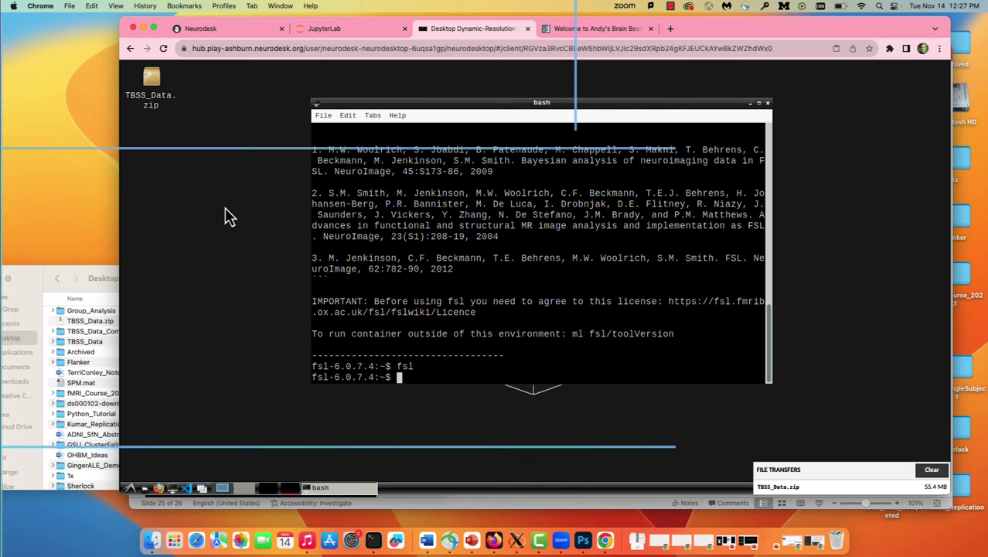
Extract TBSS_Data.zip in place on the Neurodesk desktop
{"action": "double_click", "coordinate": [153, 82]}
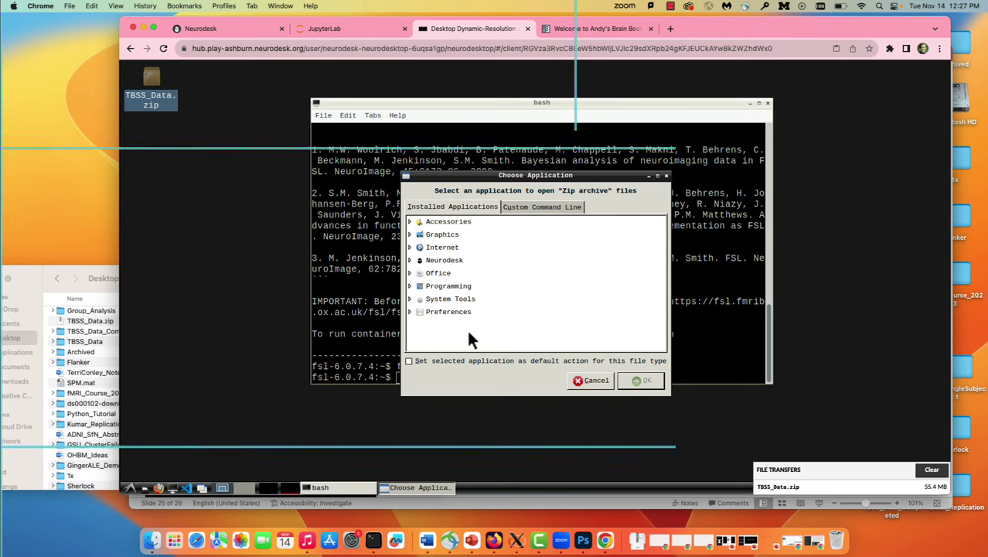
{"action": "left_click", "coordinate": [592, 380]}
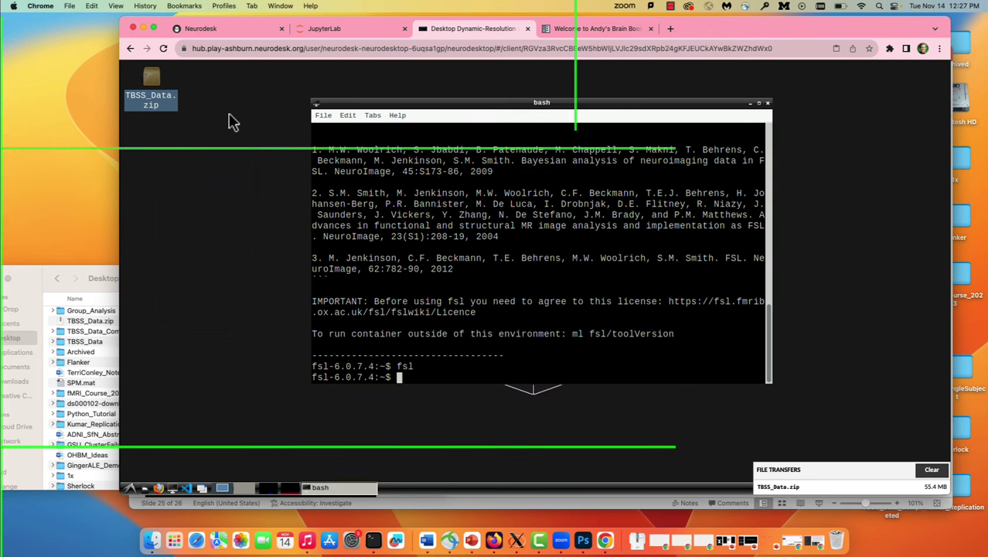
{"action": "right_click", "coordinate": [153, 90]}
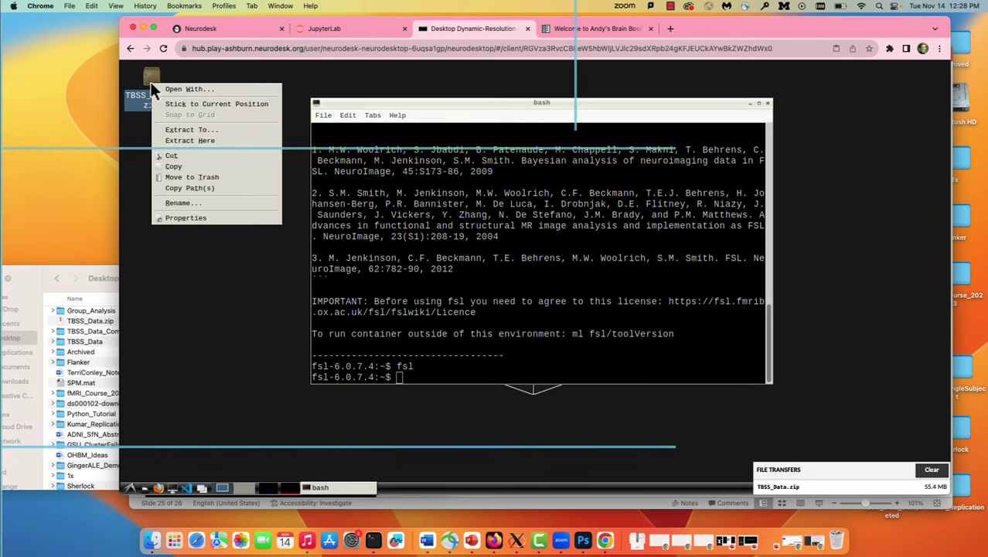
{"action": "left_click", "coordinate": [183, 141]}
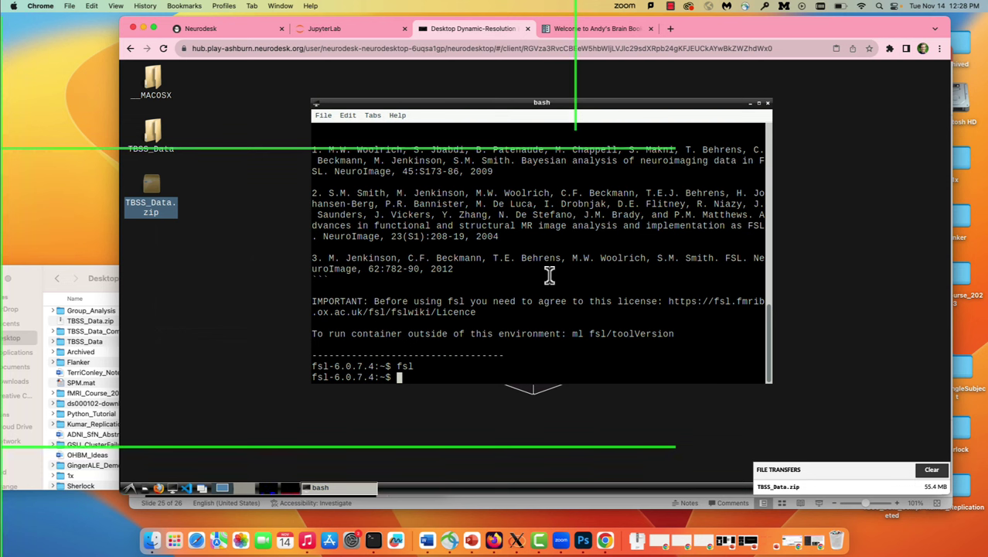
Change the terminal's directory to Desktop/TBSS_Data and list its files with ls
{"action": "type", "text": "cd "}
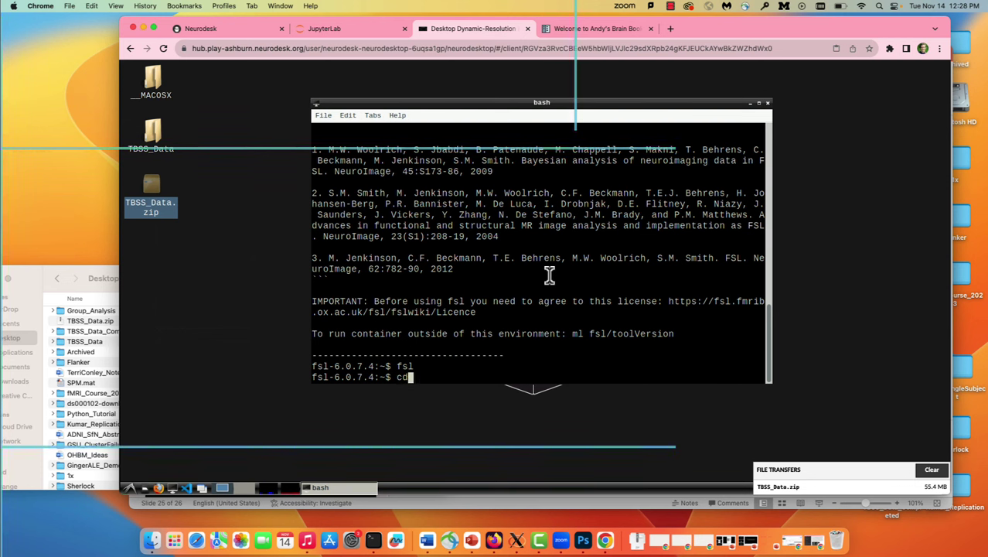
{"action": "type", "text": "Des"}
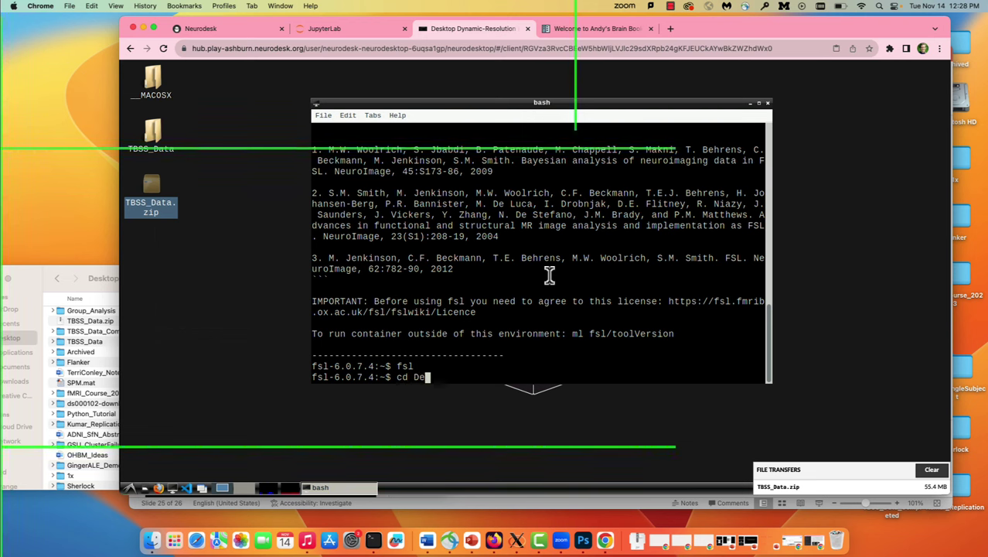
{"action": "key", "text": "Tab"}
{"action": "type", "text": "TBSS"}
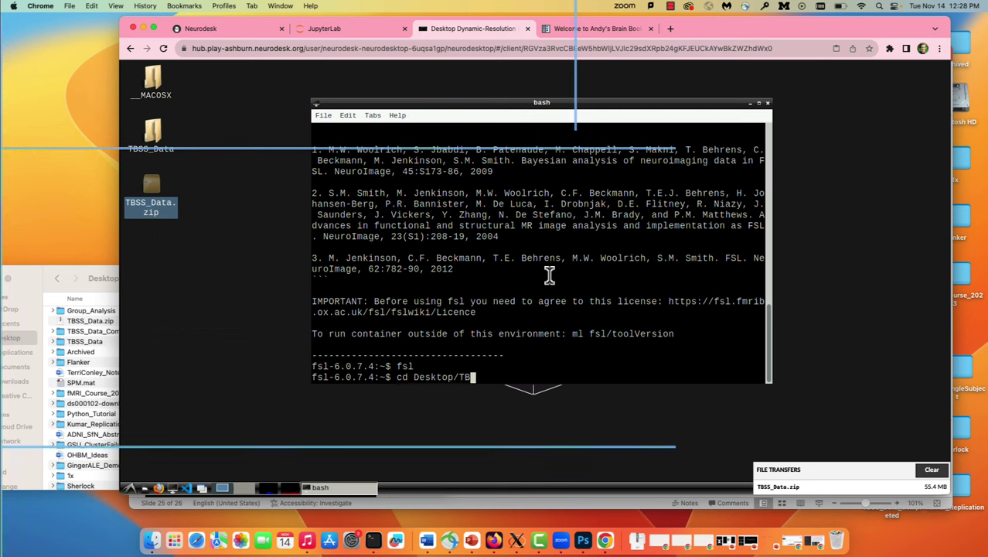
{"action": "key", "text": "Tab"}
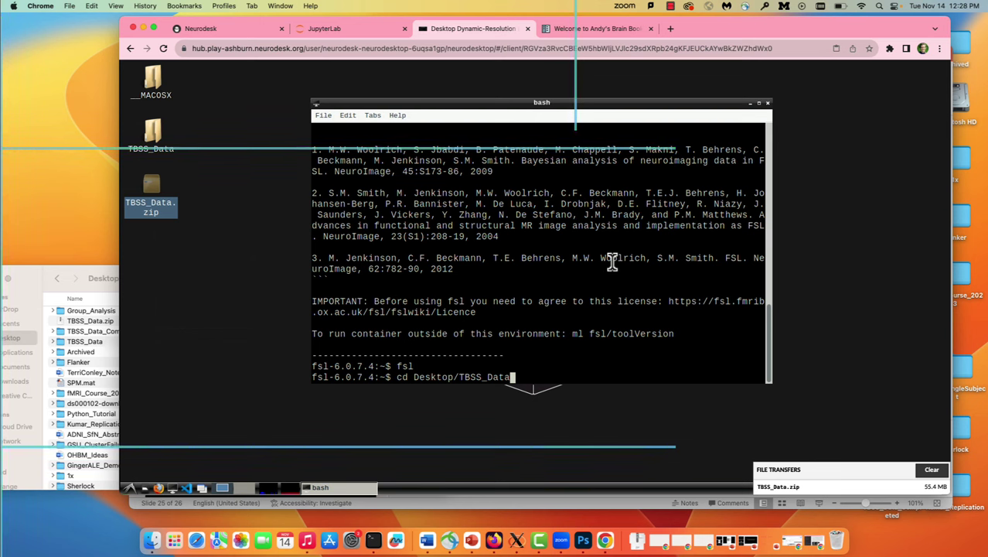
{"action": "key", "text": "Return"}
{"action": "type", "text": "ls"}
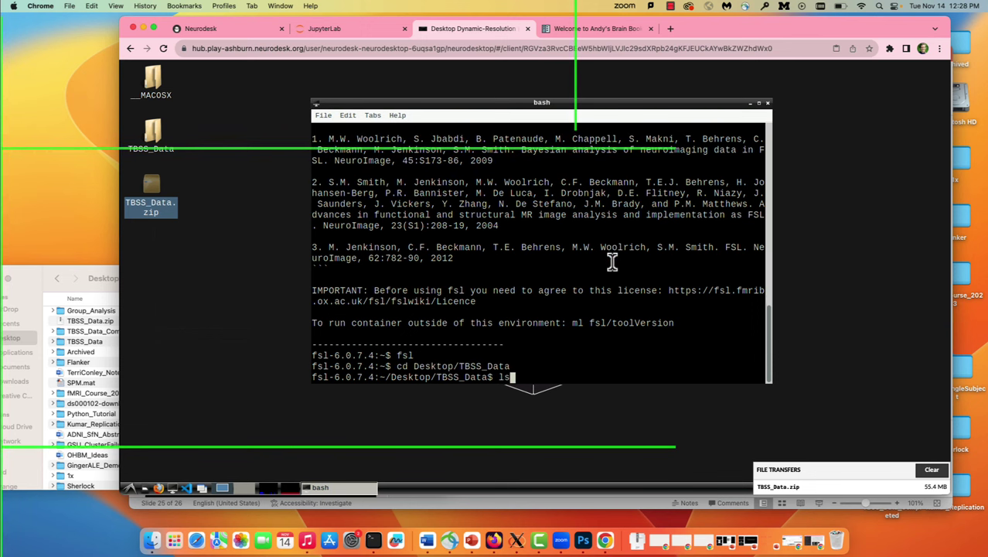
{"action": "key", "text": "Return"}
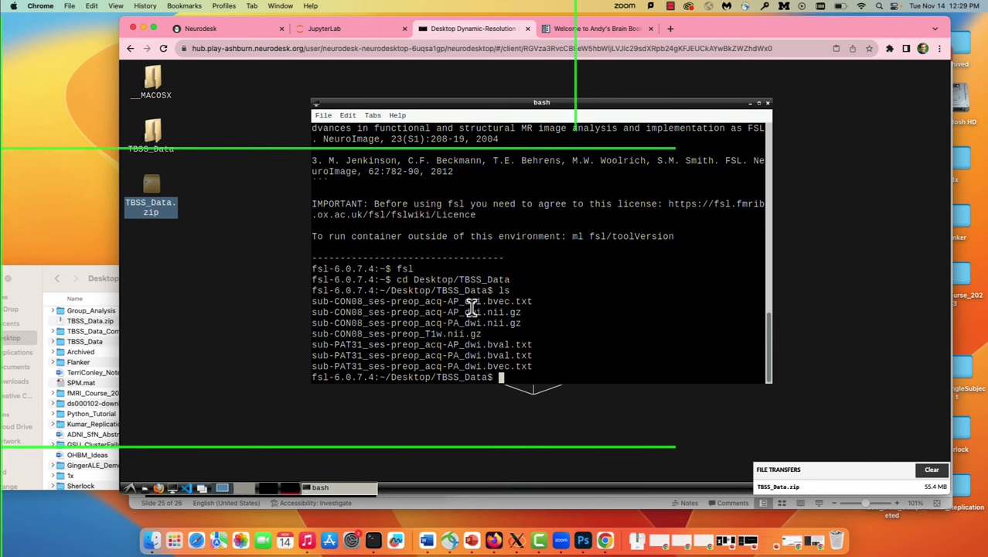
Find "tbss" on the Andy's Brain Book page and open the Introduction to Tract-Based Spatial Statistics (TBSS) chapter
{"action": "left_click", "coordinate": [571, 30]}
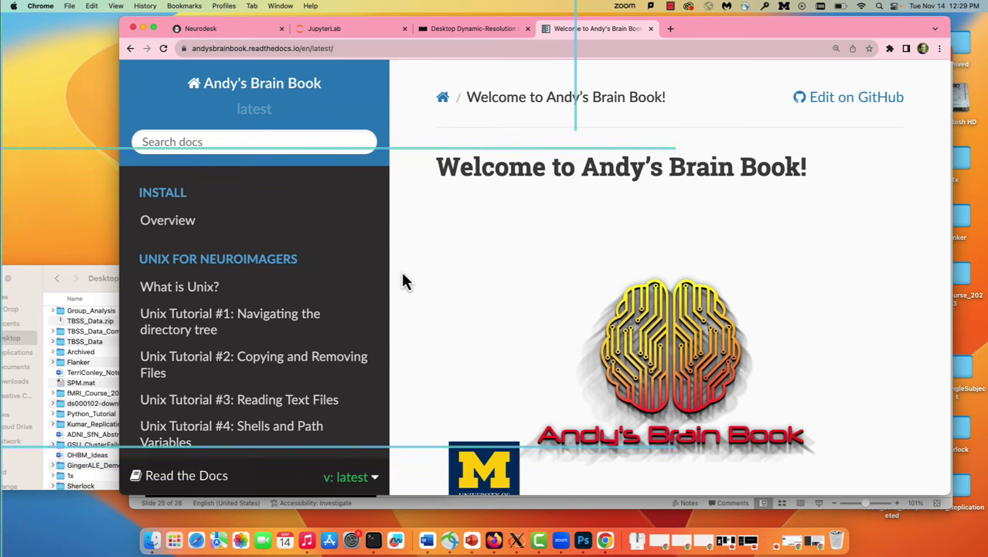
{"action": "key", "text": "cmd+f"}
{"action": "type", "text": "tbss"}
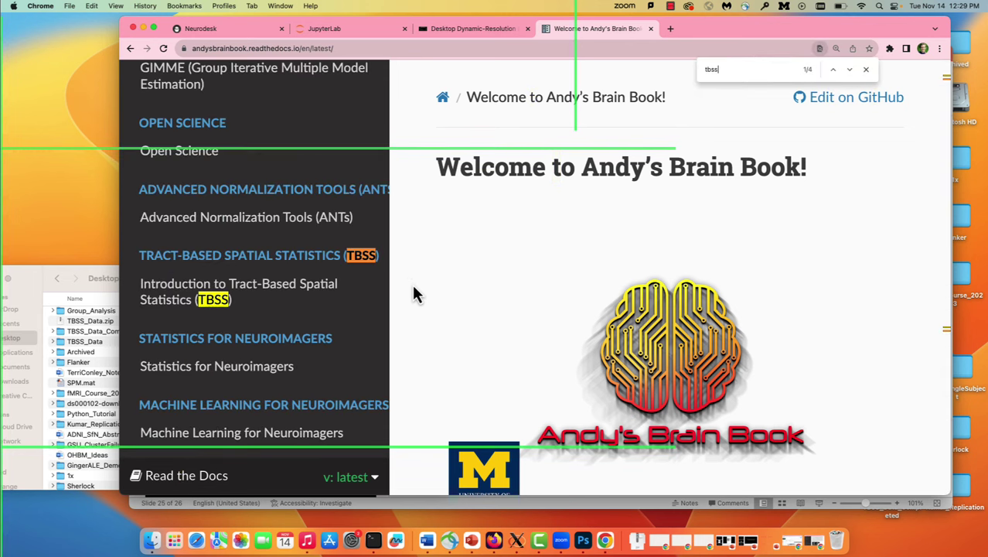
{"action": "key", "text": "Return"}
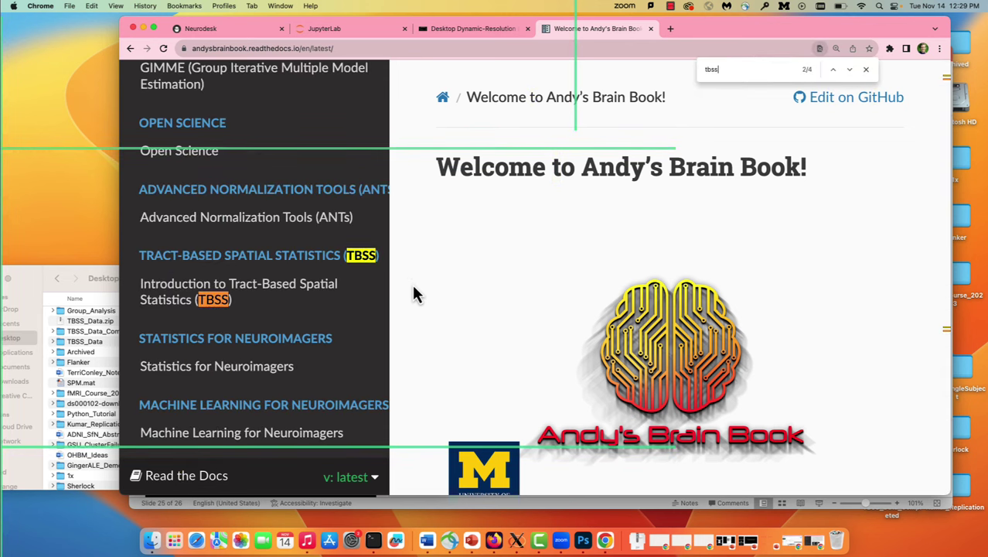
{"action": "left_click", "coordinate": [240, 297]}
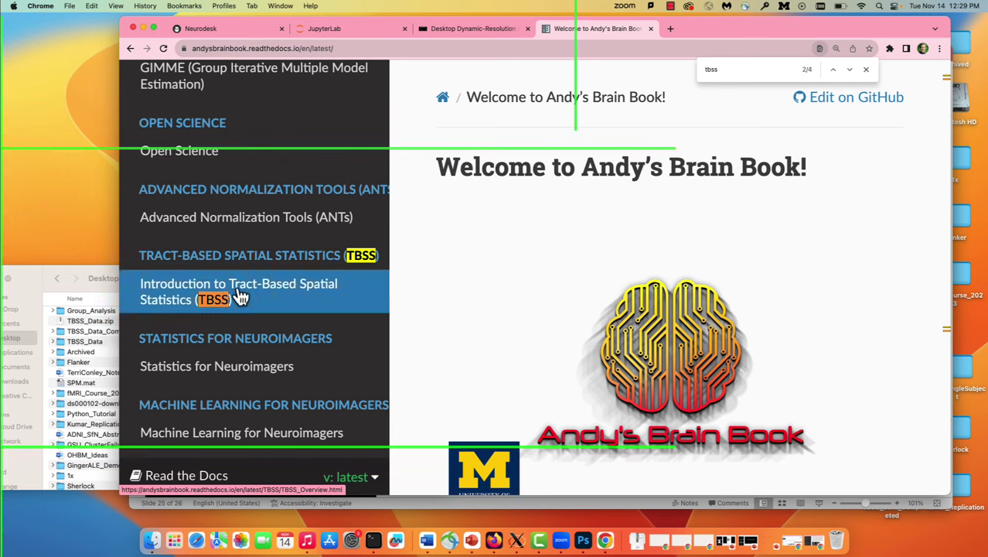
Open the "TBSS #3: Looking at the Data" tutorial from the chapter's Preprocessing Steps list
{"action": "scroll", "coordinate": [580, 337], "scroll_direction": "down", "scroll_amount": 10}
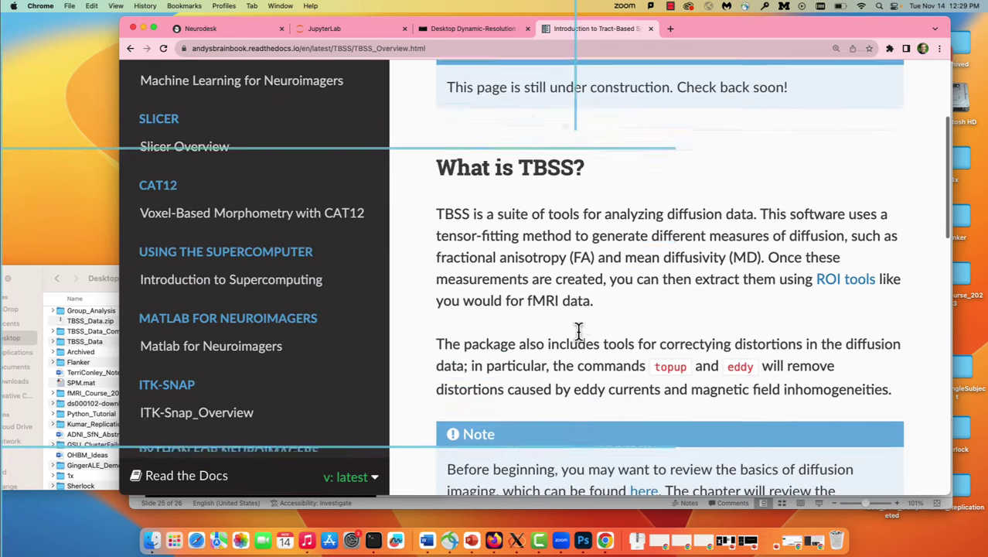
{"action": "scroll", "coordinate": [580, 336], "scroll_direction": "down", "scroll_amount": 5}
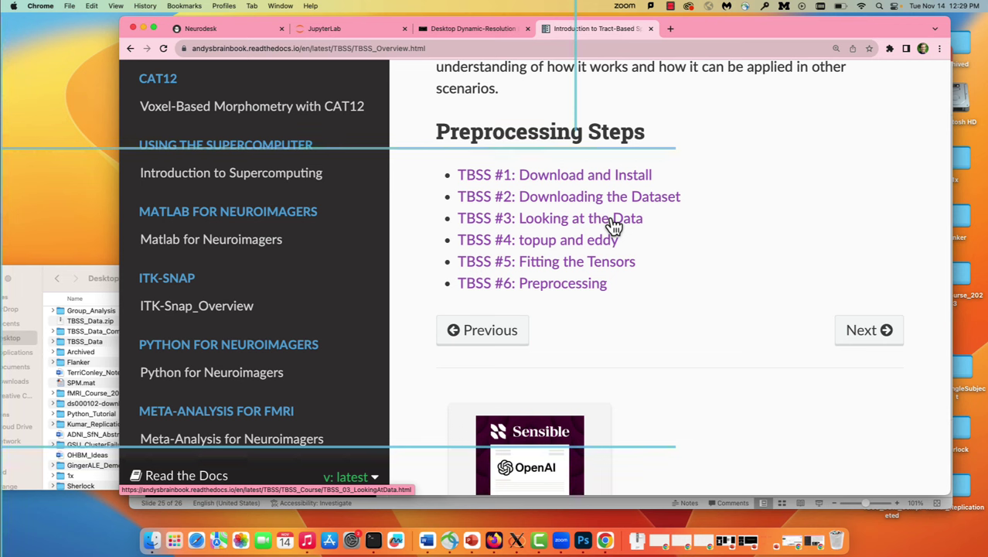
{"action": "left_click", "coordinate": [613, 222]}
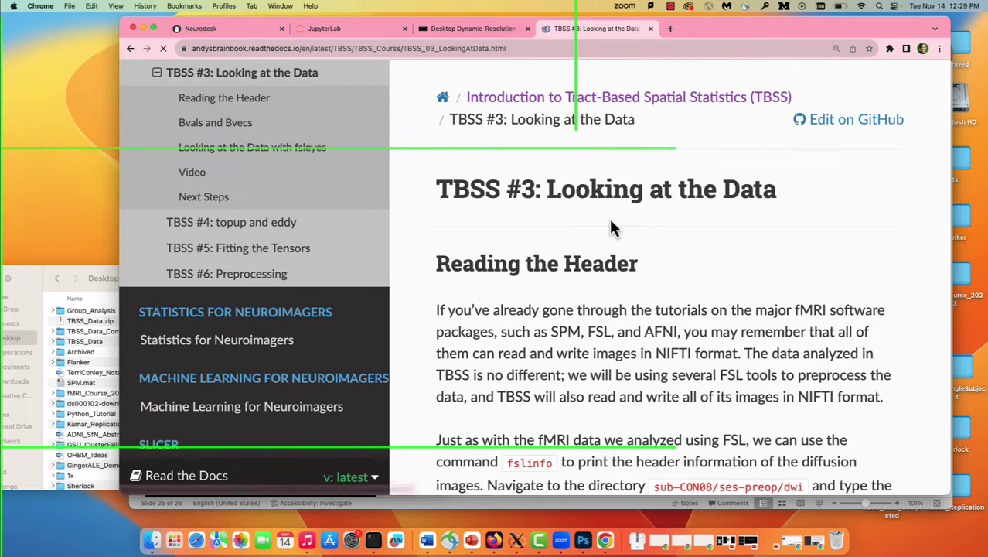
Copy the command "fslinfo sub-CON08_ses-preop_acq-AP_dwi.nii.gz" from the Reading the Header section of the tutorial
{"action": "scroll", "coordinate": [611, 222], "scroll_direction": "down", "scroll_amount": 5}
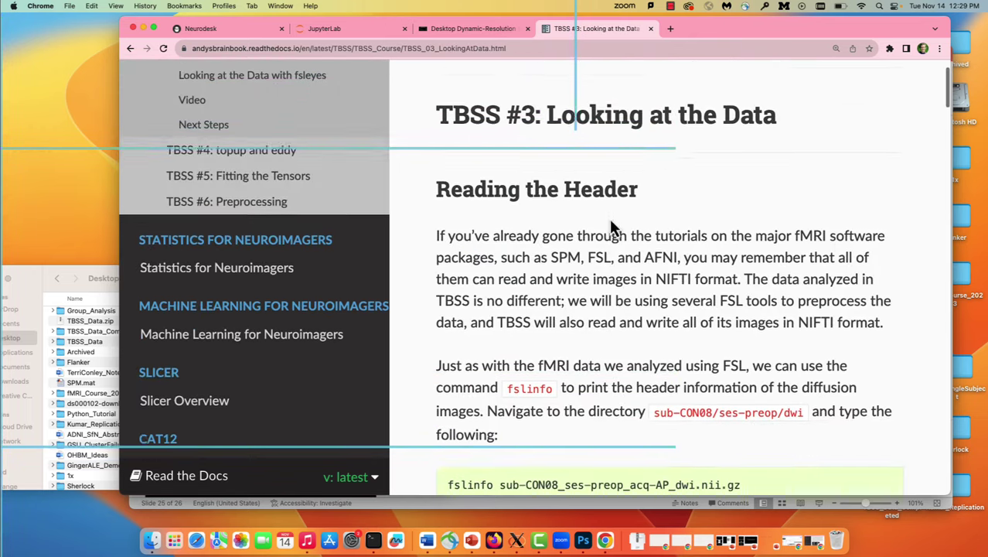
{"action": "scroll", "coordinate": [610, 221], "scroll_direction": "down", "scroll_amount": 2}
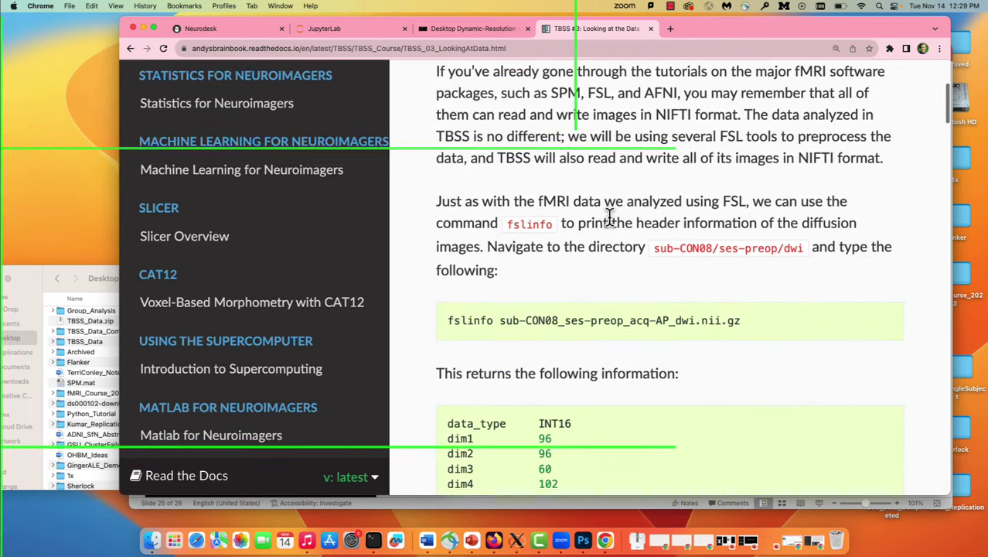
{"action": "left_click", "coordinate": [448, 31]}
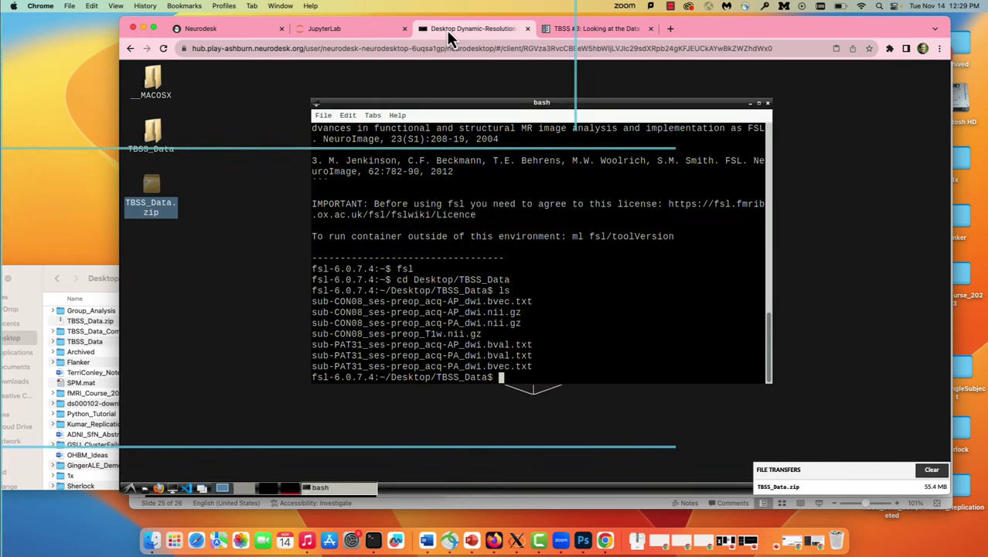
{"action": "left_click", "coordinate": [558, 29]}
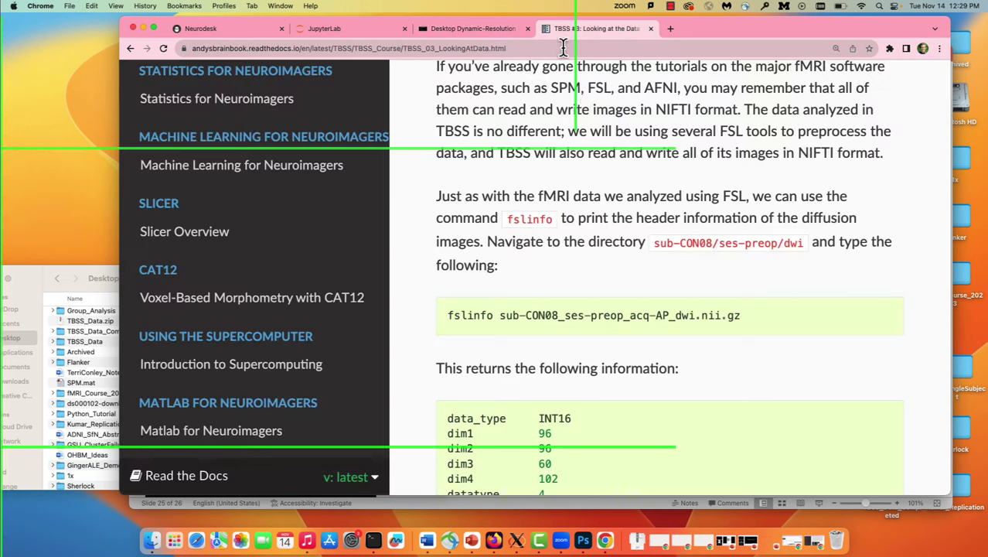
{"action": "scroll", "coordinate": [740, 319], "scroll_direction": "down", "scroll_amount": 1}
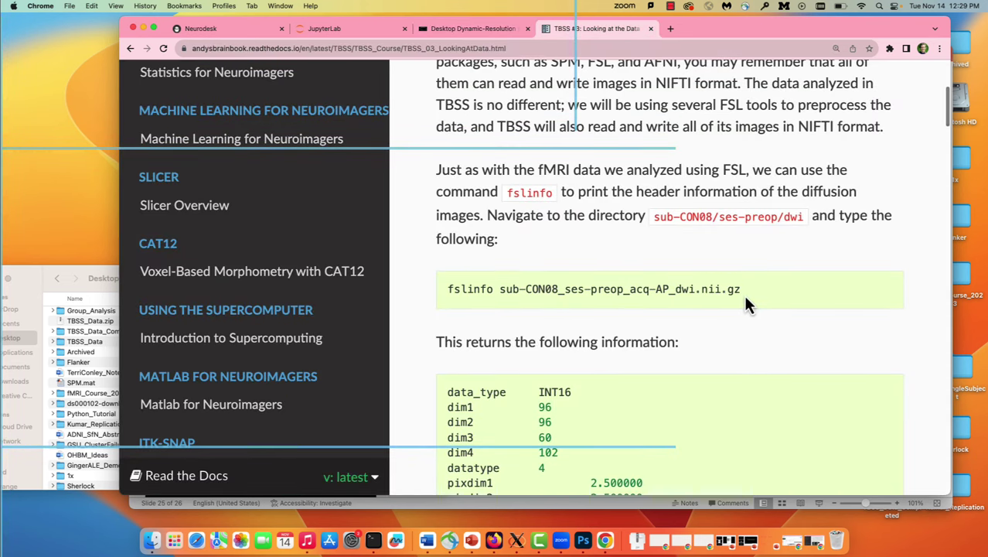
{"action": "left_click_drag", "start_coordinate": [742, 292], "coordinate": [435, 302]}
{"action": "key", "text": "super+c"}
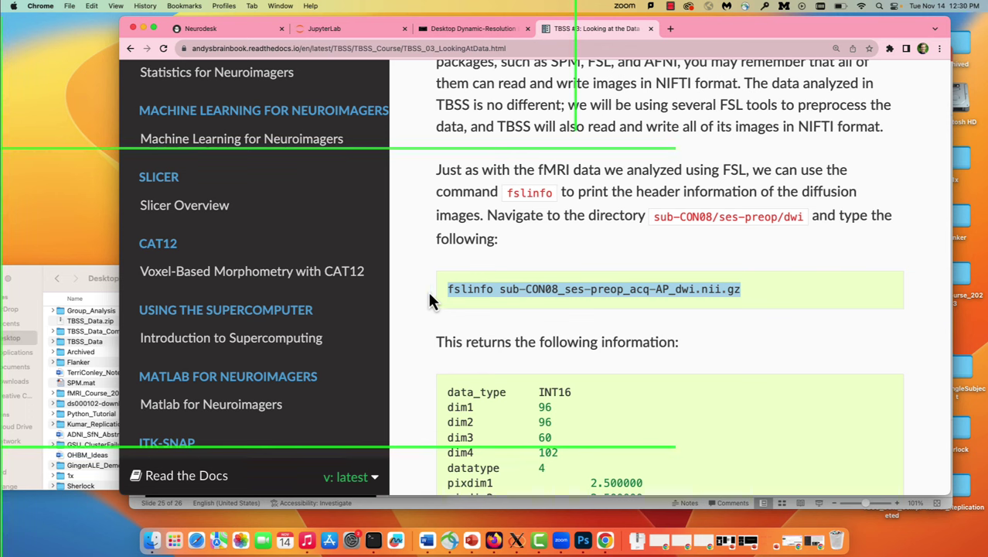
Paste the copied command "fslinfo sub-CON08_ses-preop_acq-AP_dwi.nii.gz" into the Neurodesk desktop's terminal and run it
{"action": "left_click", "coordinate": [447, 31]}
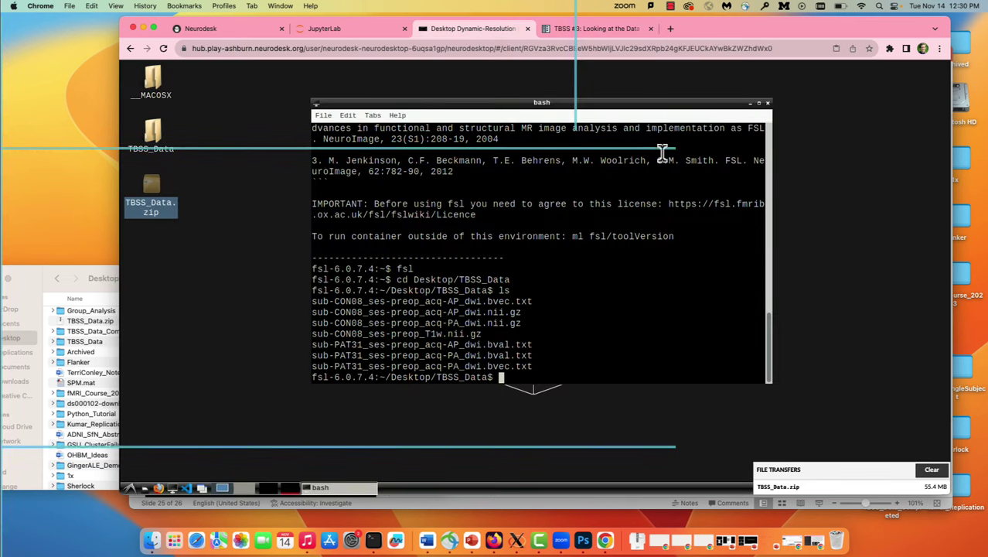
{"action": "left_click", "coordinate": [575, 30]}
{"action": "key", "text": "super+equal"}
{"action": "key", "text": "super+equal"}
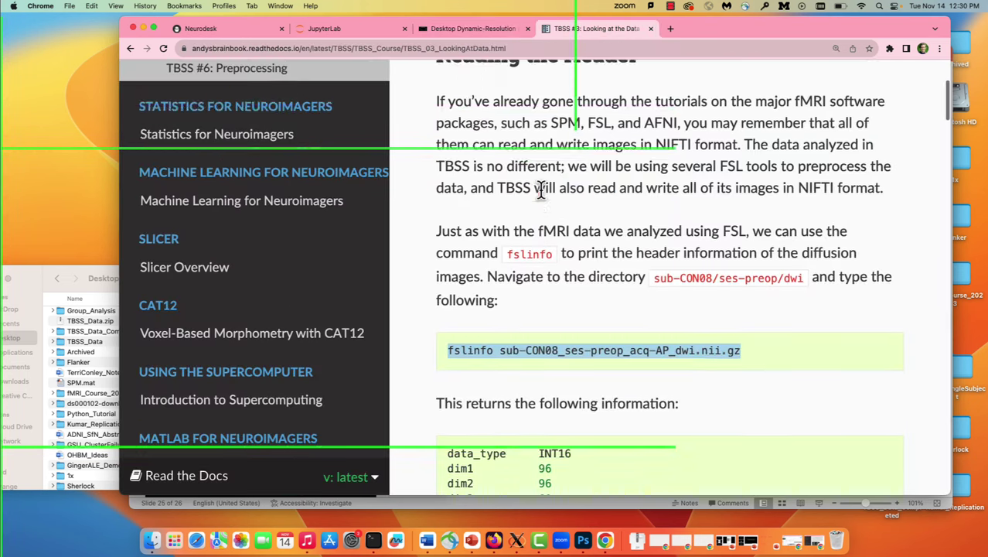
{"action": "scroll", "coordinate": [541, 189], "scroll_direction": "down", "scroll_amount": 3}
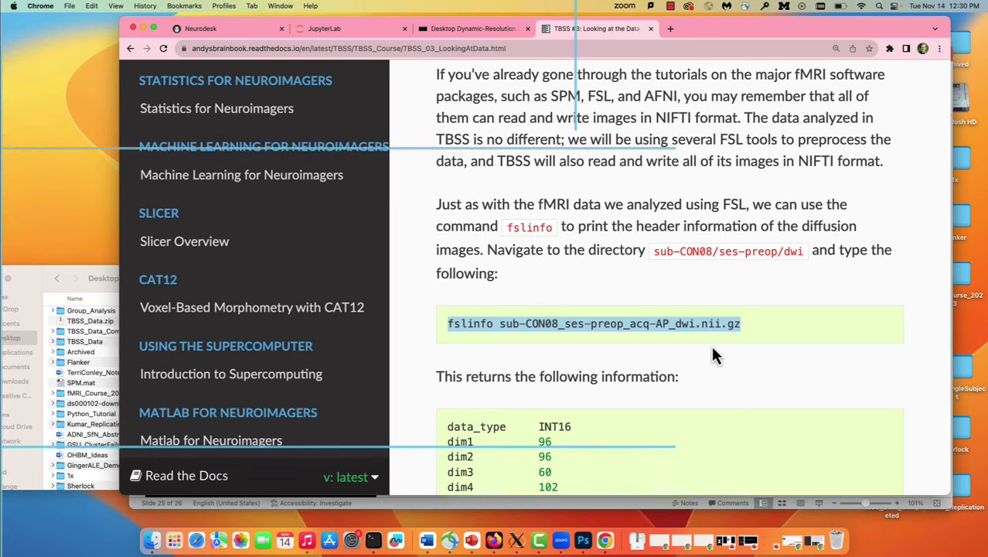
{"action": "left_click", "coordinate": [455, 35]}
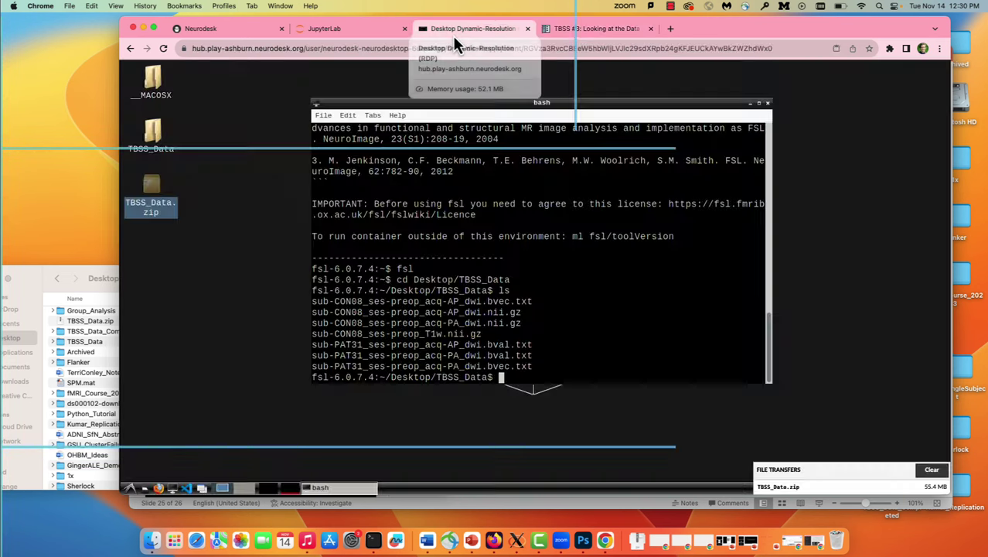
{"action": "right_click", "coordinate": [520, 340]}
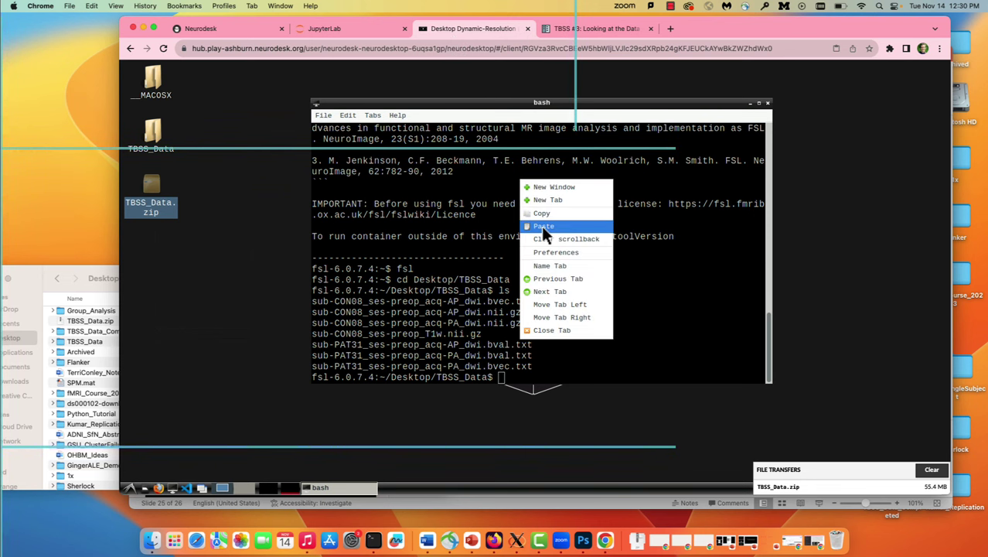
{"action": "left_click", "coordinate": [541, 226]}
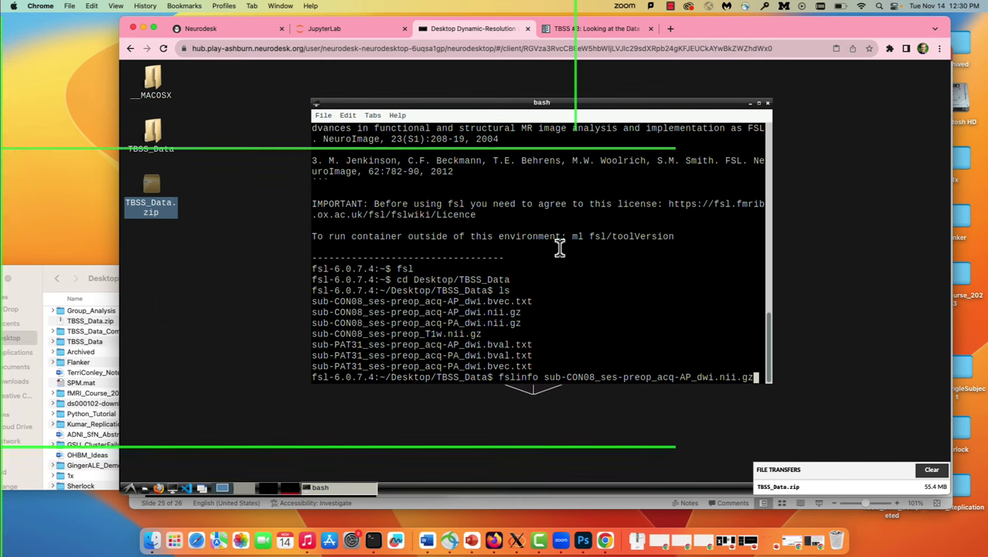
{"action": "key", "text": "Return"}
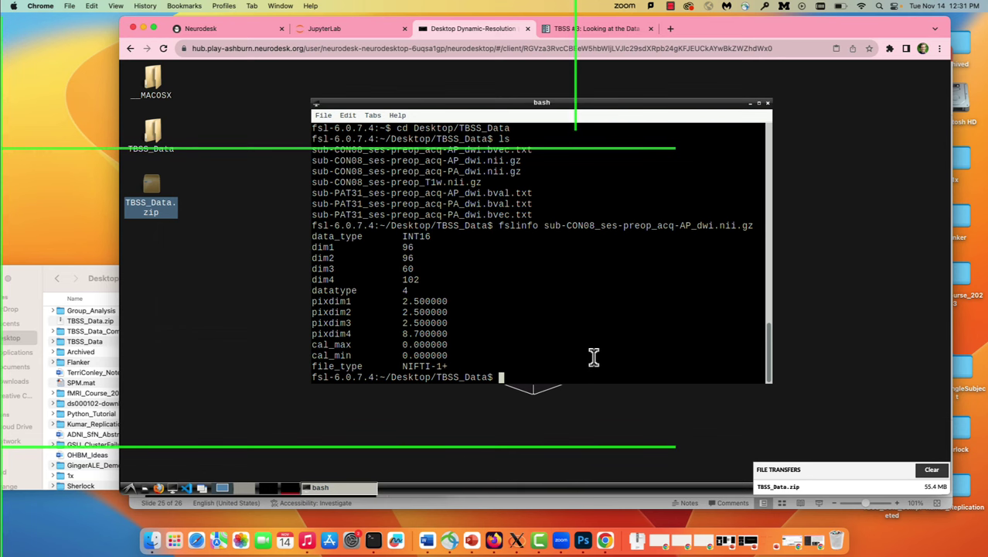
List the TBSS_Data files with ls and start a mv command with sub-CON08_ses-preop_acq-AP_dwi.bvec.txt as the source file
{"action": "type", "text": "ls"}
{"action": "key", "text": "Return"}
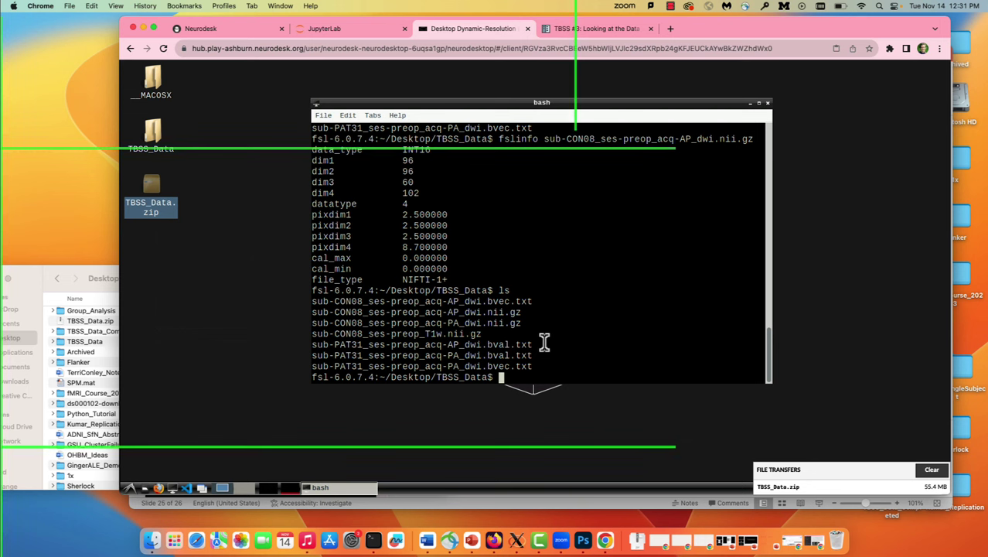
{"action": "type", "text": "mv"}
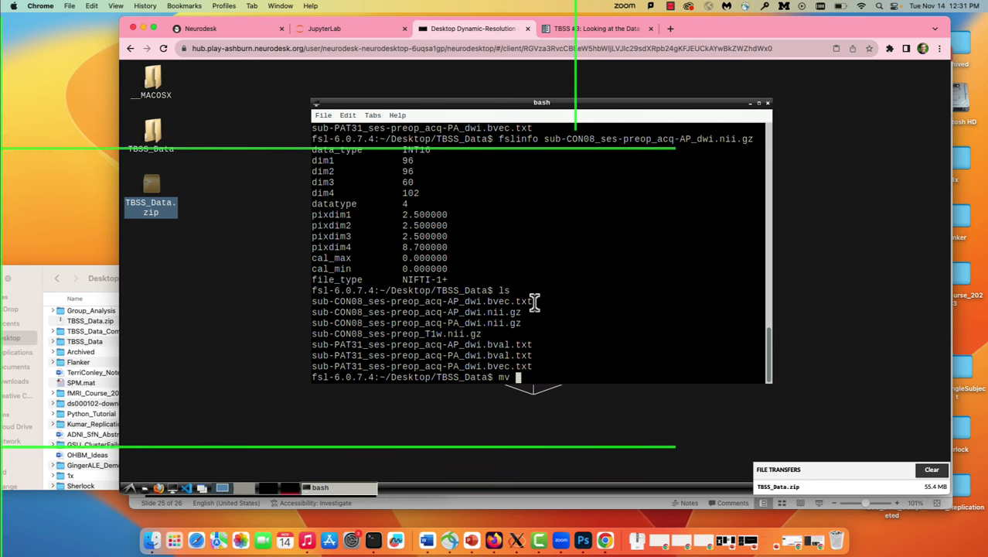
{"action": "left_click_drag", "start_coordinate": [533, 301], "coordinate": [312, 303]}
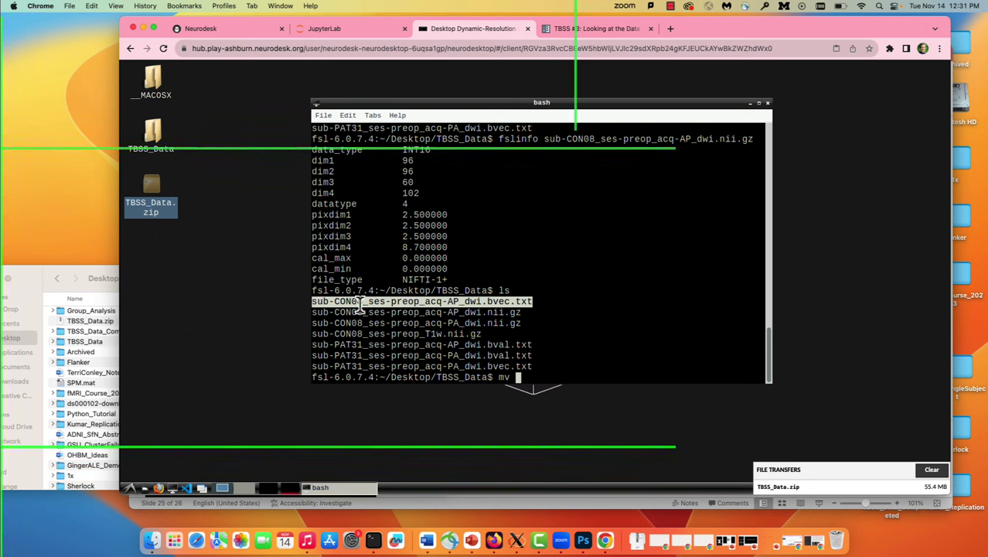
{"action": "right_click", "coordinate": [369, 303]}
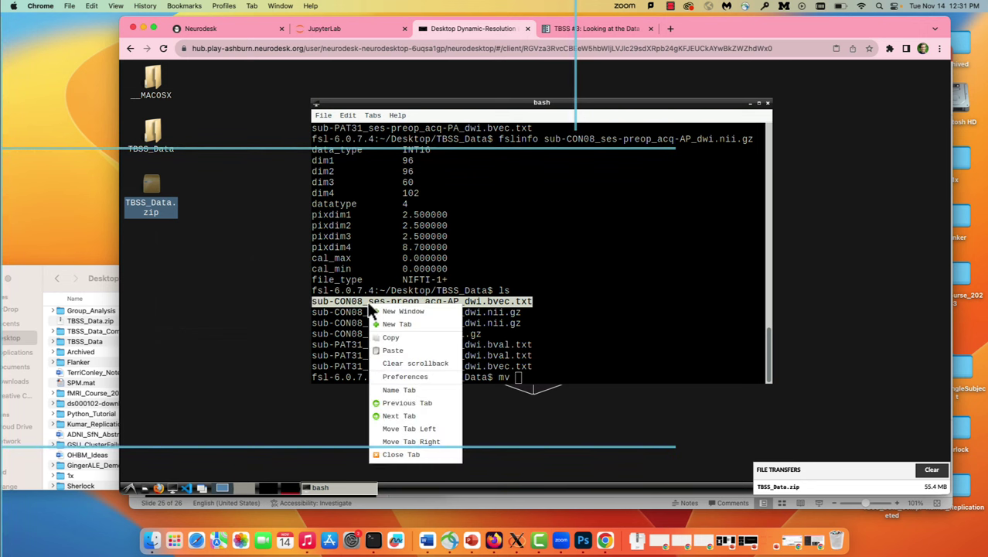
{"action": "left_click", "coordinate": [401, 339]}
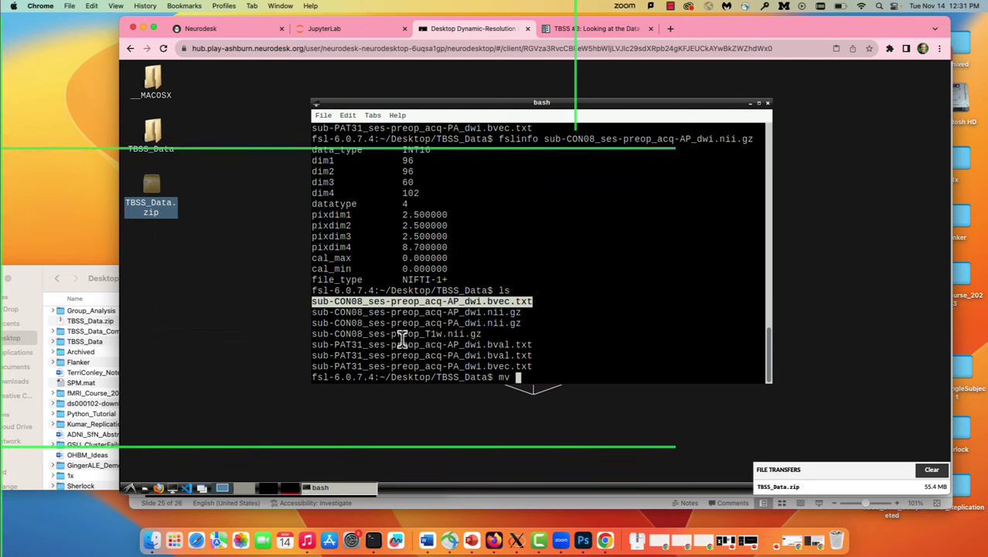
{"action": "right_click", "coordinate": [526, 375]}
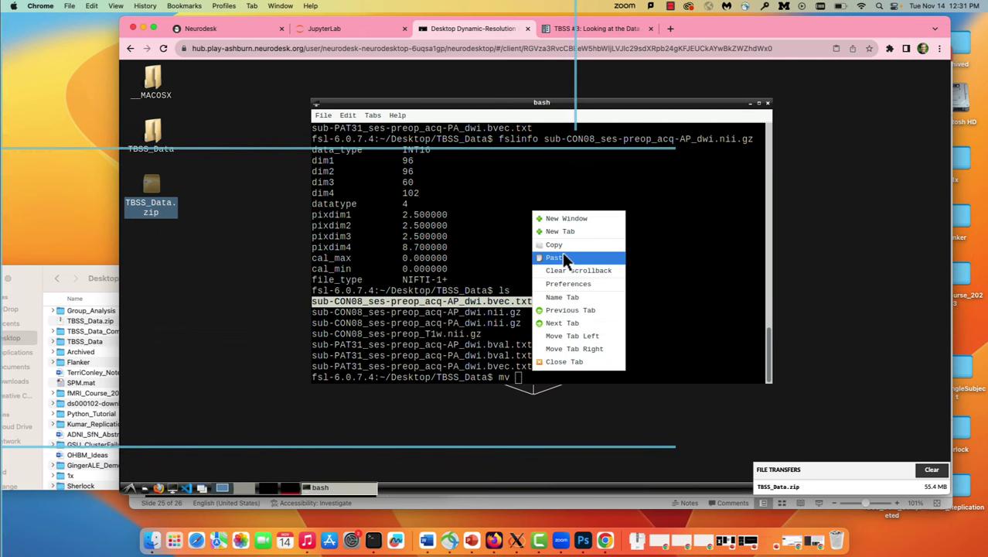
{"action": "left_click", "coordinate": [556, 256]}
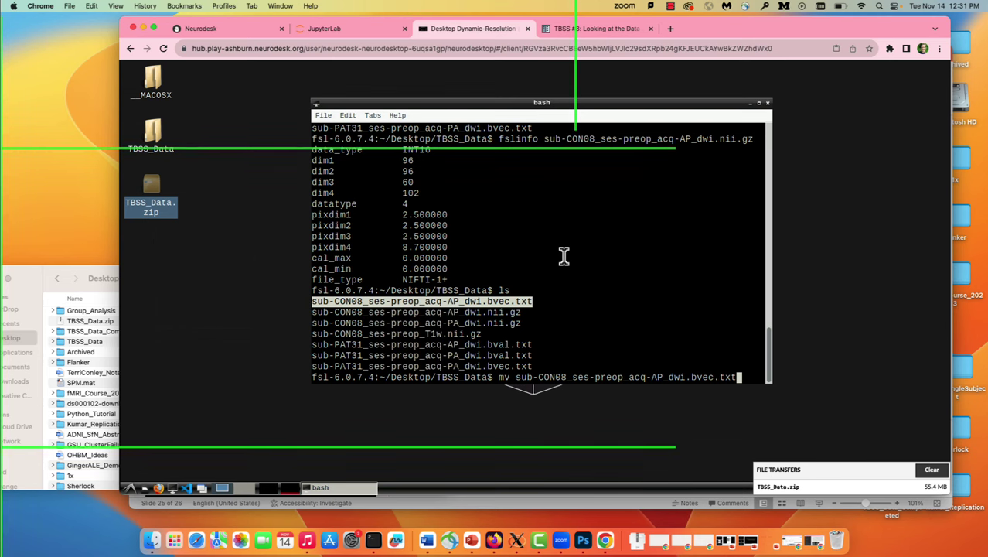
Add sub-CON08_ses-preop_acq-AP_dwi.bvec, without the .txt extension, as the new name in the mv command
{"action": "right_click", "coordinate": [745, 369]}
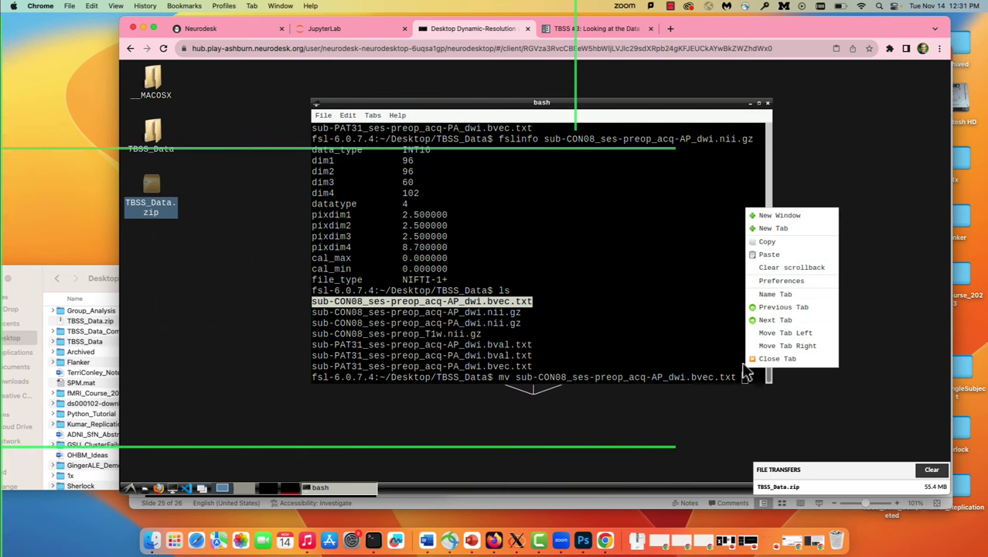
{"action": "left_click", "coordinate": [764, 258]}
{"action": "key", "text": "BackSpace"}
{"action": "key", "text": "BackSpace"}
{"action": "key", "text": "BackSpace"}
{"action": "key", "text": "BackSpace"}
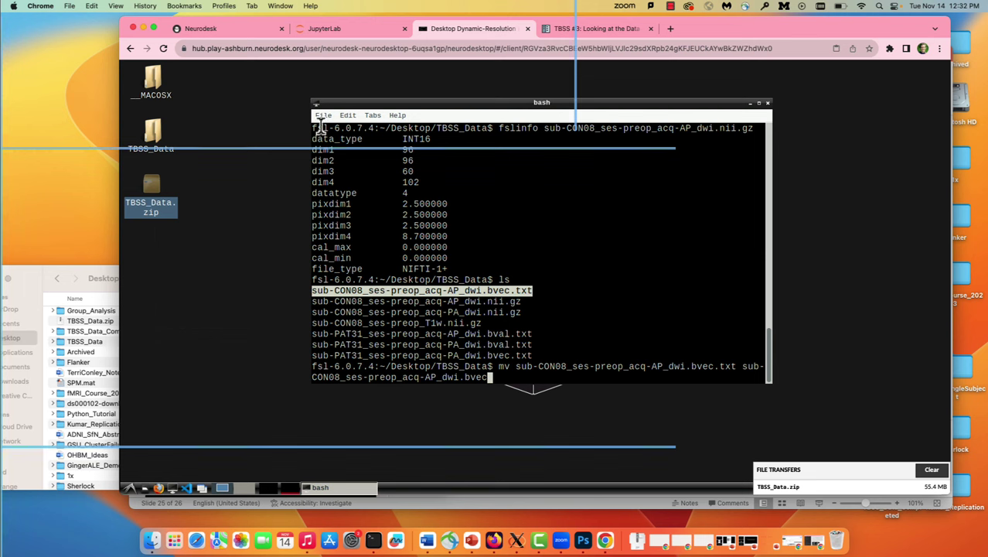
Enlarge the terminal text by two zoom levels, shift its window up and to the left, and run the prepared mv command
{"action": "left_click", "coordinate": [349, 116]}
{"action": "left_click", "coordinate": [368, 169]}
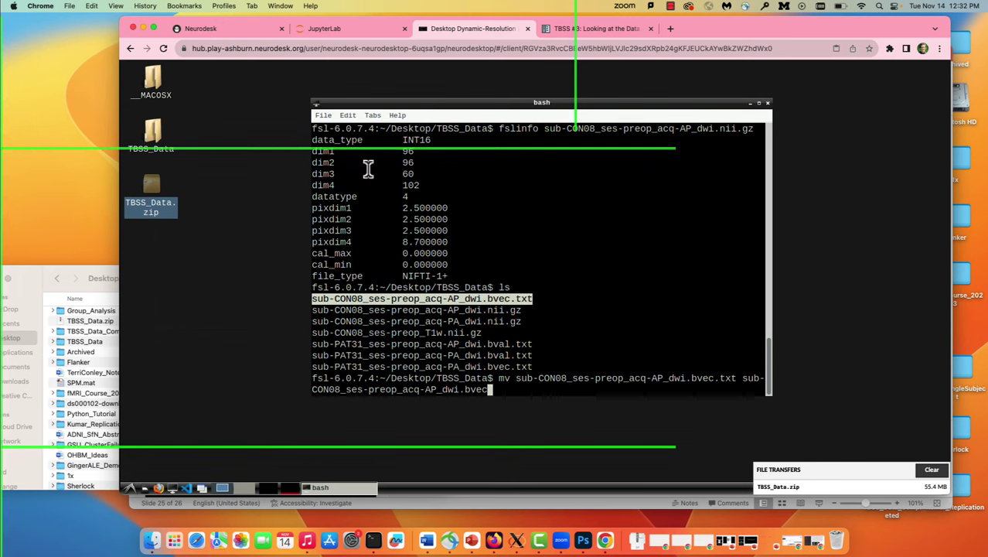
{"action": "left_click", "coordinate": [349, 116]}
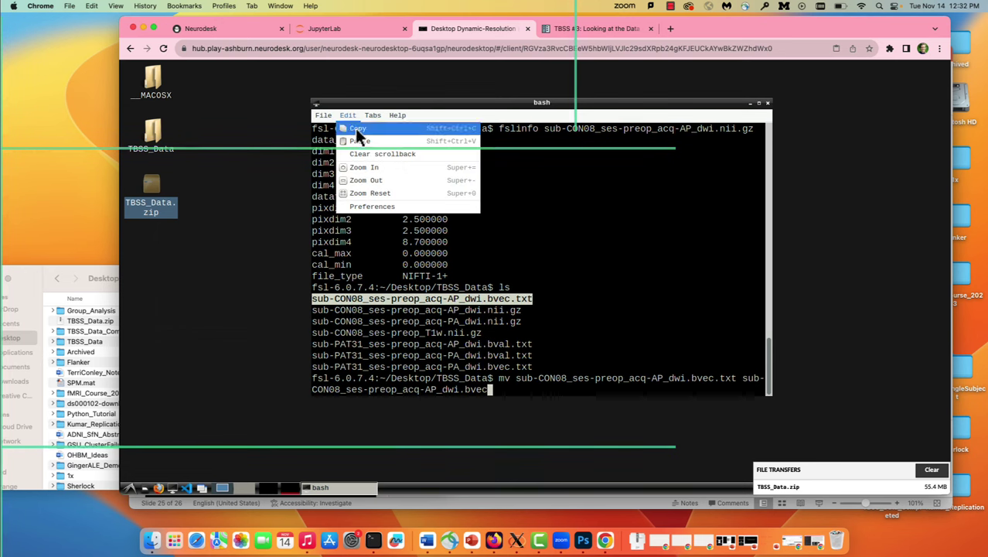
{"action": "left_click", "coordinate": [361, 167]}
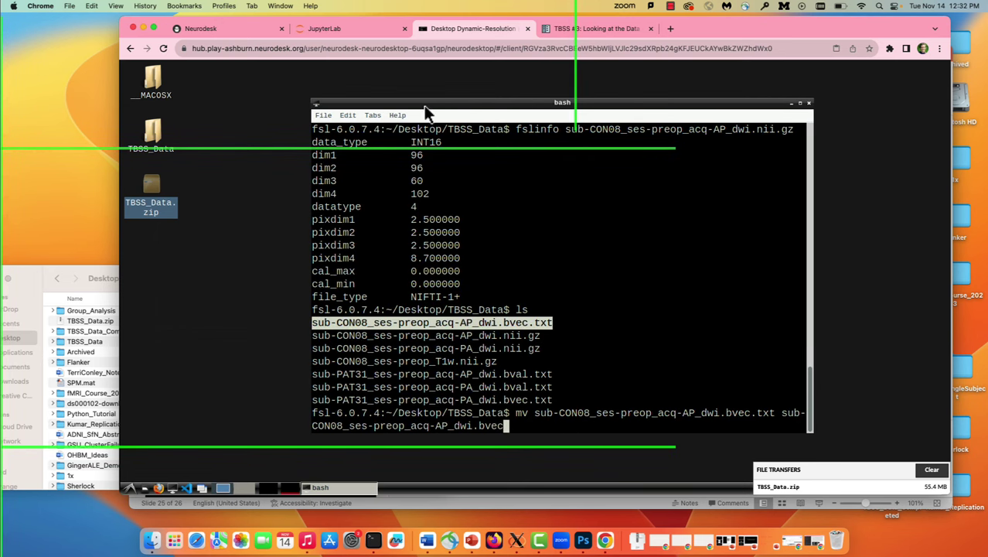
{"action": "left_click_drag", "start_coordinate": [422, 101], "coordinate": [347, 61]}
{"action": "left_click", "coordinate": [547, 280]}
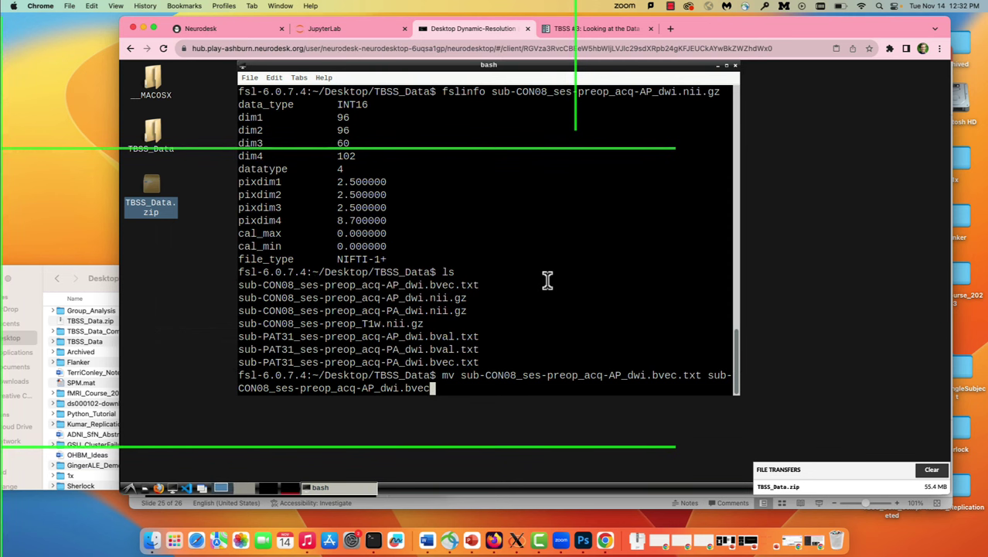
{"action": "key", "text": "Return"}
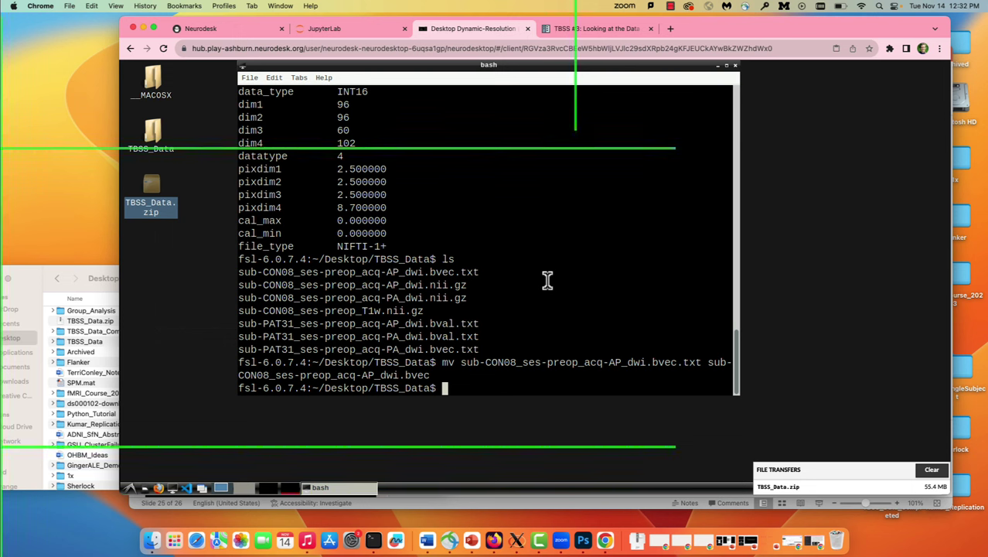
Compose another mv command with sub-PAT31_ses-preop_acq-AP_dwi.bval.txt copied from the listing as both source and destination
{"action": "type", "text": "mv"}
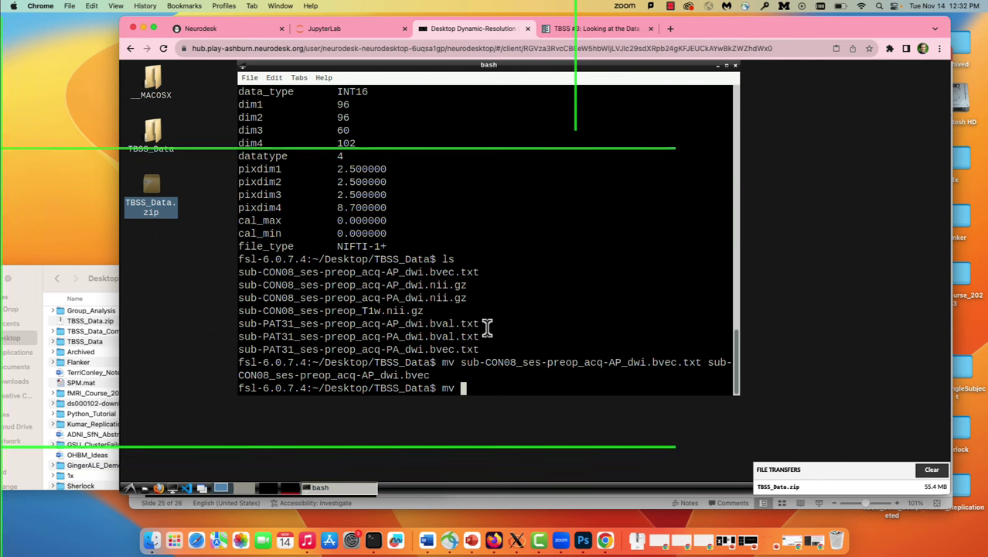
{"action": "left_click_drag", "start_coordinate": [482, 325], "coordinate": [230, 328]}
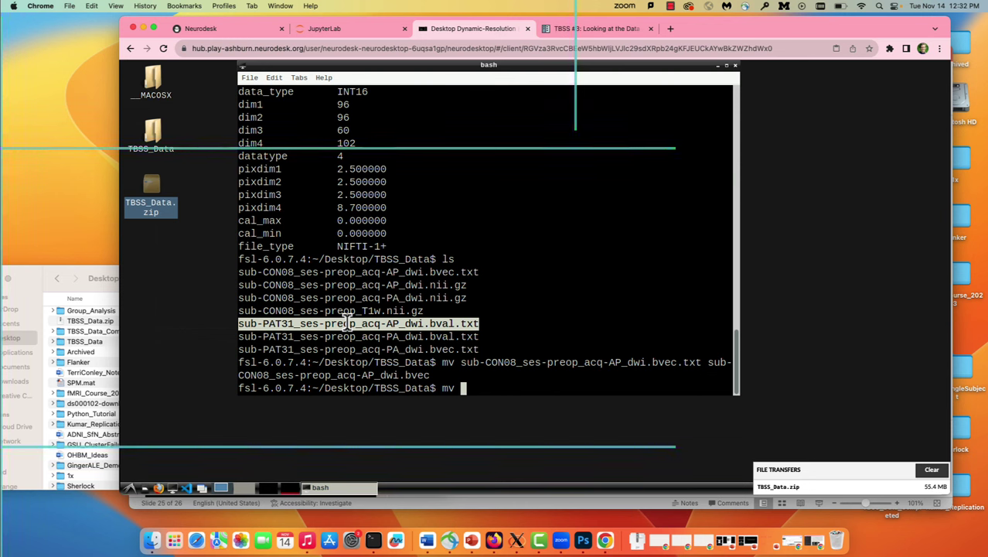
{"action": "right_click", "coordinate": [384, 329]}
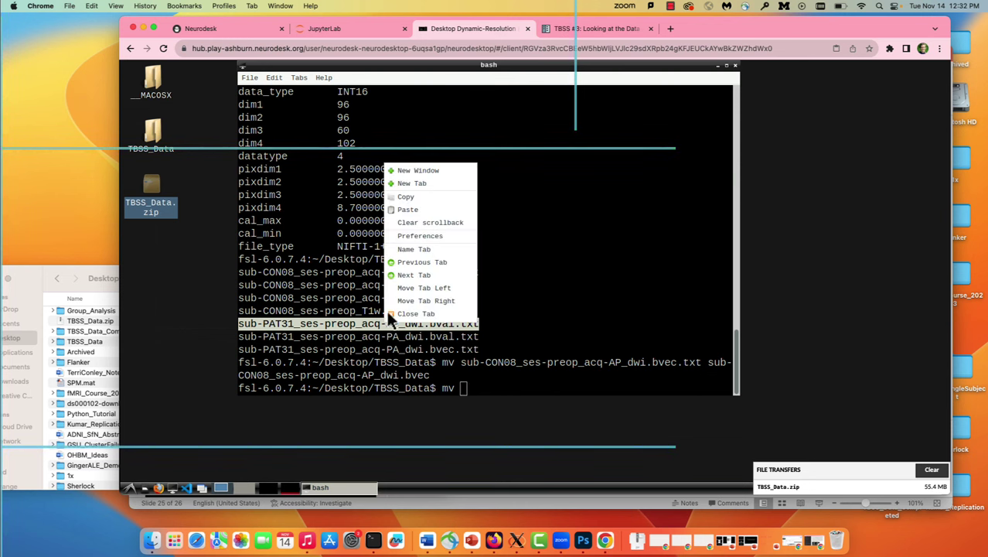
{"action": "left_click", "coordinate": [411, 197]}
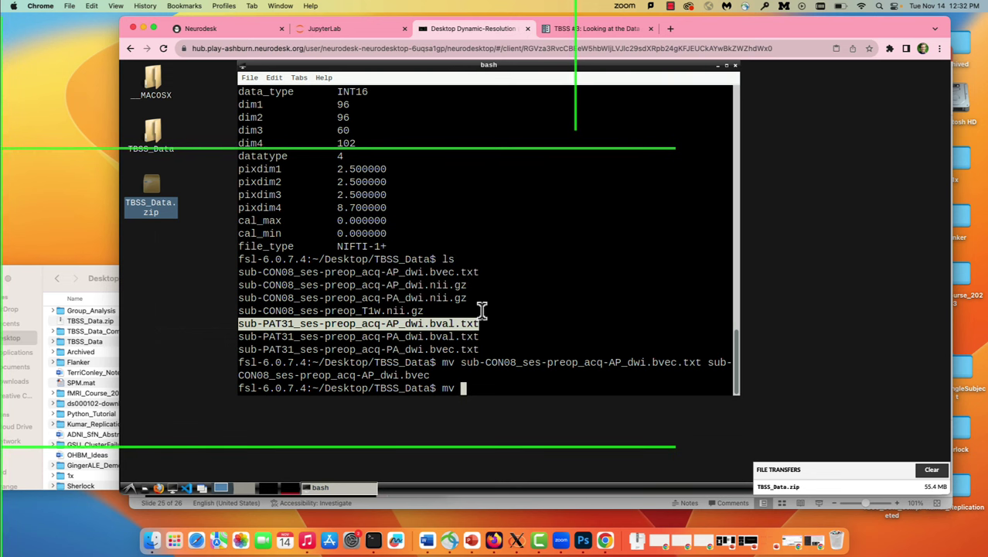
{"action": "right_click", "coordinate": [493, 374]}
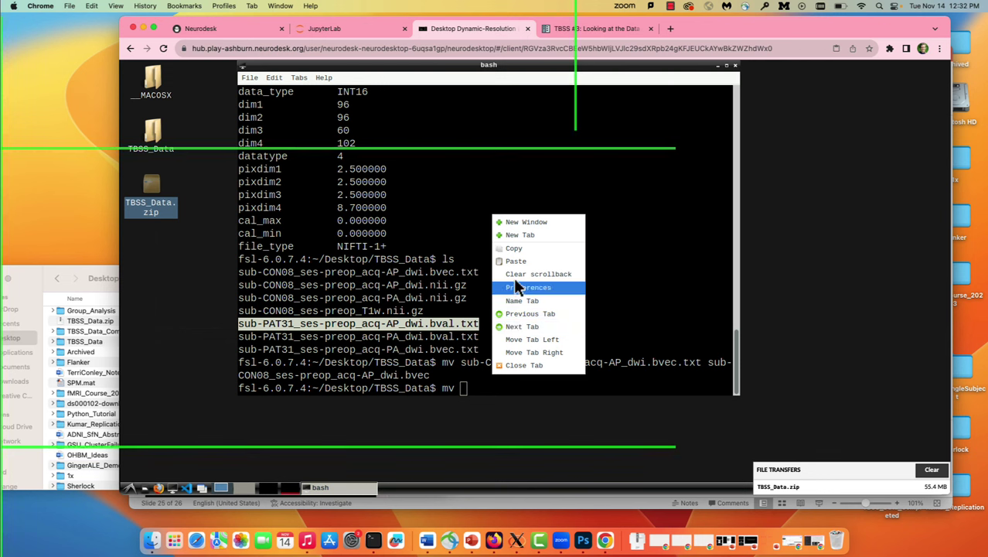
{"action": "left_click", "coordinate": [515, 262]}
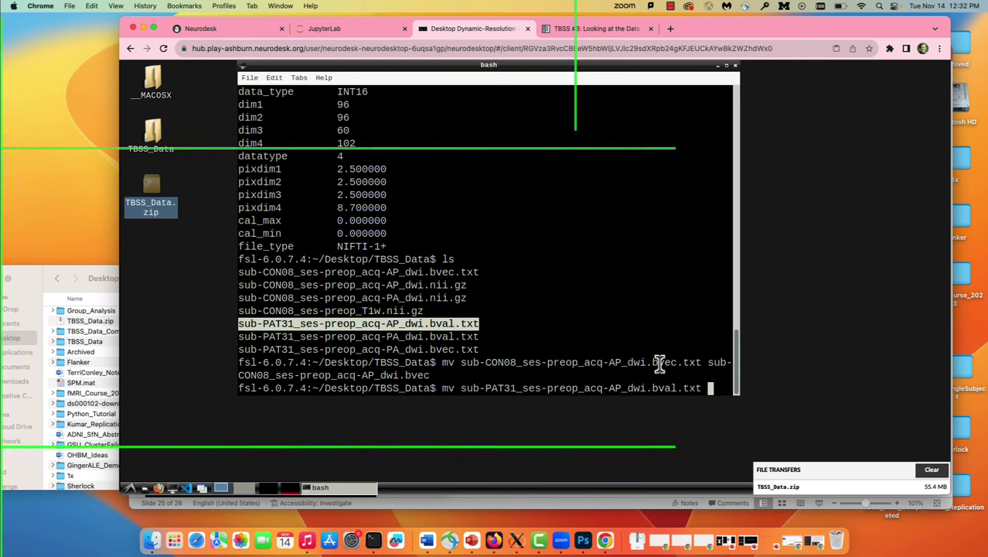
{"action": "right_click", "coordinate": [712, 389]}
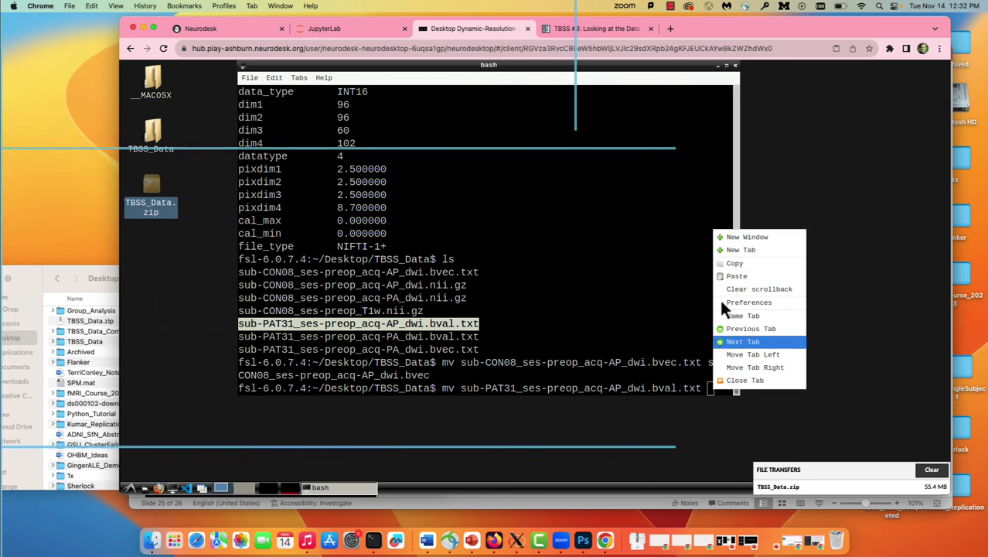
{"action": "left_click", "coordinate": [723, 275]}
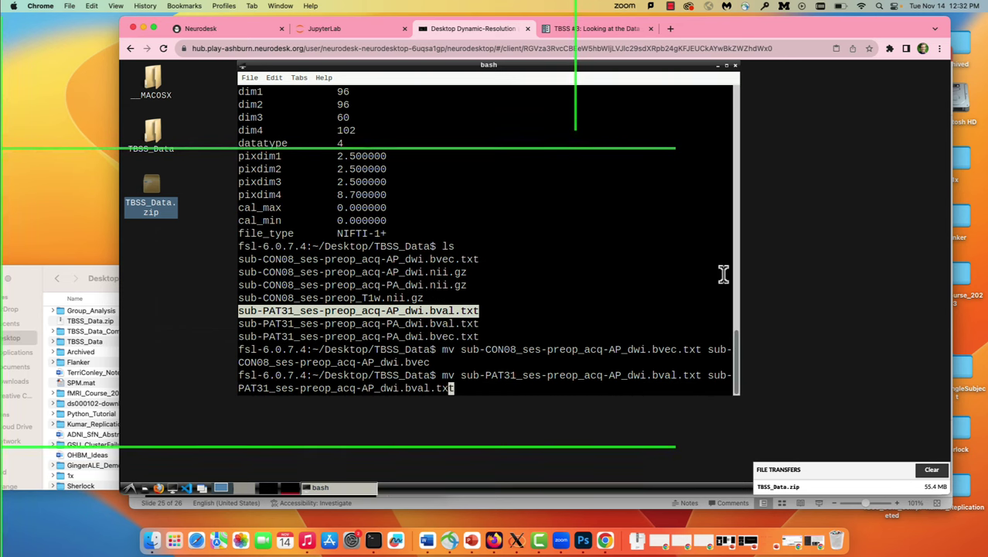
Edit the mv command's destination name to sub-CON08_ses-preop_acq-AP_dwi.bval by dropping .txt and replacing PAT31 with CON08
{"action": "key", "text": "BackSpace"}
{"action": "key", "text": "BackSpace"}
{"action": "key", "text": "BackSpace"}
{"action": "key", "text": "BackSpace"}
{"action": "key", "text": "ctrl+Left"}
{"action": "key", "text": "ctrl+Left"}
{"action": "key", "text": "ctrl+Left"}
{"action": "key", "text": "ctrl+Left"}
{"action": "key", "text": "ctrl+Left"}
{"action": "key", "text": "Left"}
{"action": "key", "text": "Left"}
{"action": "key", "text": "Left"}
{"action": "key", "text": "Left"}
{"action": "key", "text": "Left"}
{"action": "key", "text": "BackSpace"}
{"action": "key", "text": "BackSpace"}
{"action": "key", "text": "BackSpace"}
{"action": "key", "text": "BackSpace"}
{"action": "key", "text": "BackSpace"}
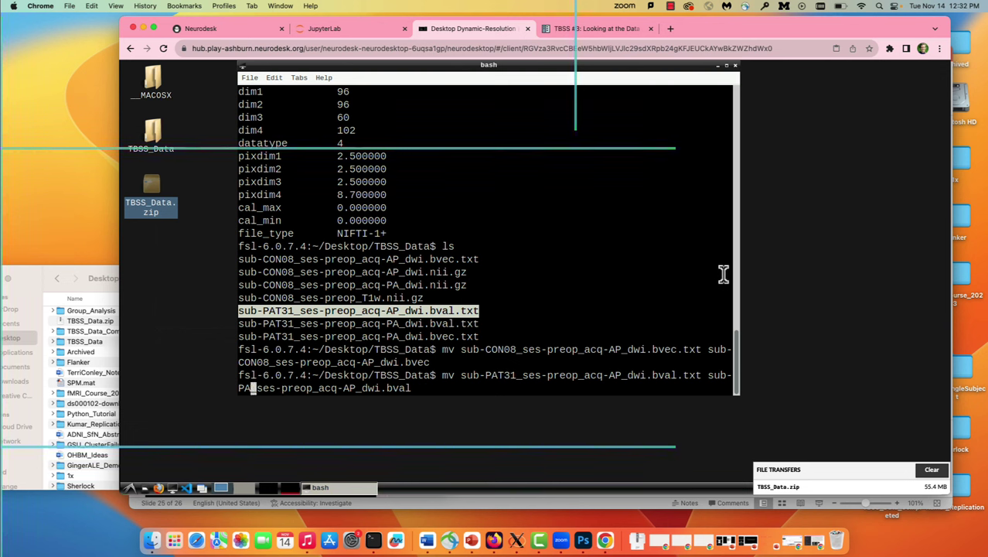
{"action": "type", "text": "CON08"}
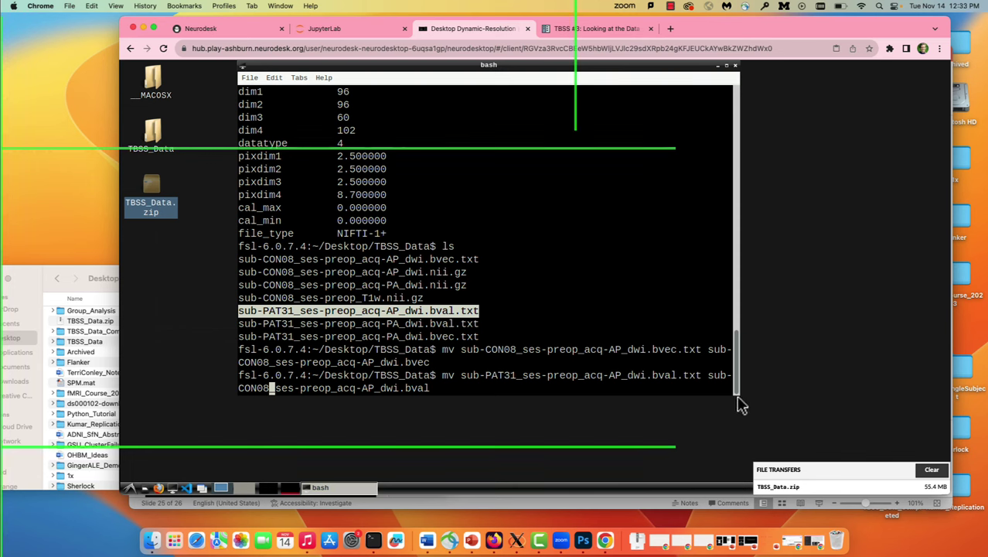
Widen and reposition the terminal window so the whole mv command fits on one line, and run the bval rename
{"action": "left_click_drag", "start_coordinate": [738, 399], "coordinate": [941, 395]}
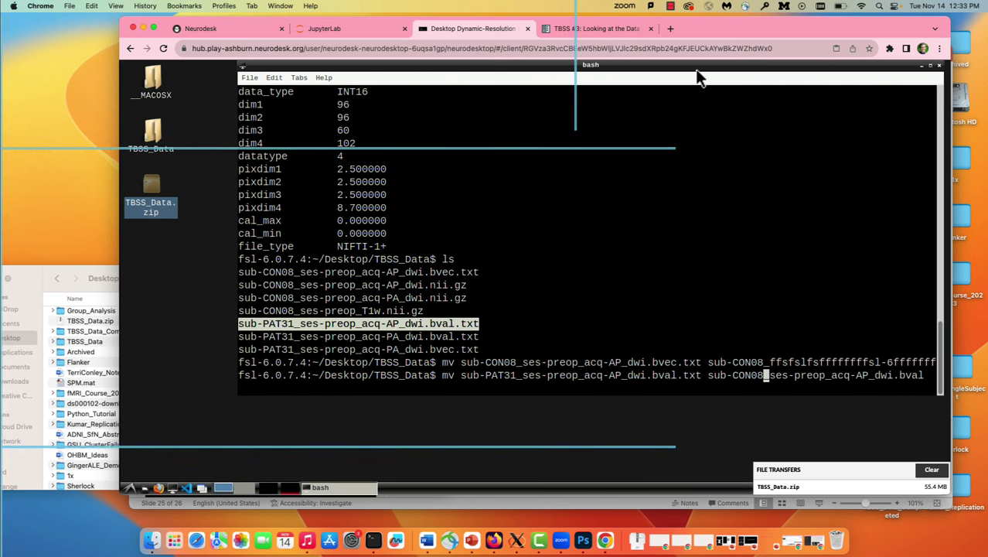
{"action": "left_click_drag", "start_coordinate": [699, 78], "coordinate": [660, 78]}
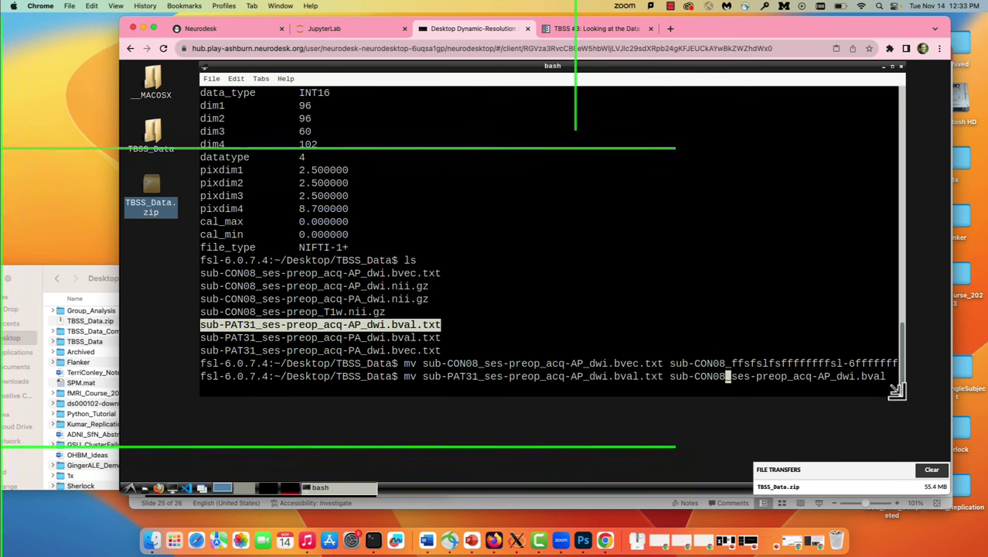
{"action": "left_click_drag", "start_coordinate": [896, 391], "coordinate": [921, 411]}
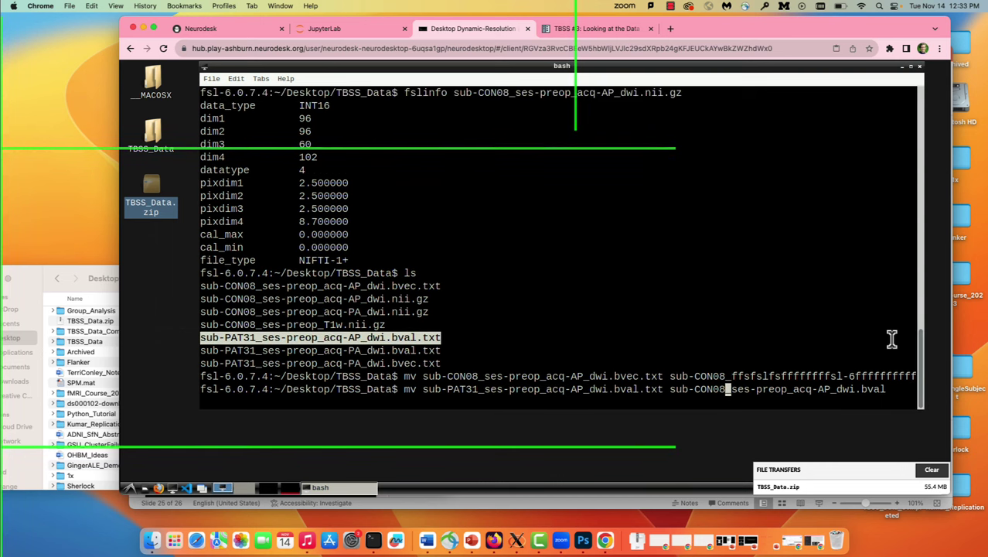
{"action": "key", "text": "Return"}
Recall the previous mv command and change its destination to sub-CON08_ses-preop_acq-PA_dwi.bval
{"action": "key", "text": "Up"}
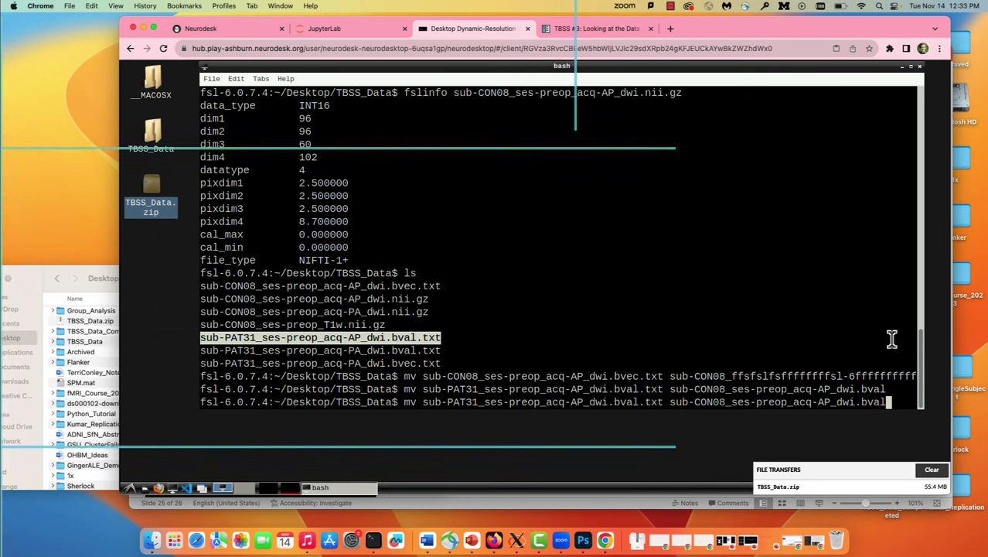
{"action": "key", "text": "Left"}
{"action": "key", "text": "Left"}
{"action": "key", "text": "Left"}
{"action": "key", "text": "Left"}
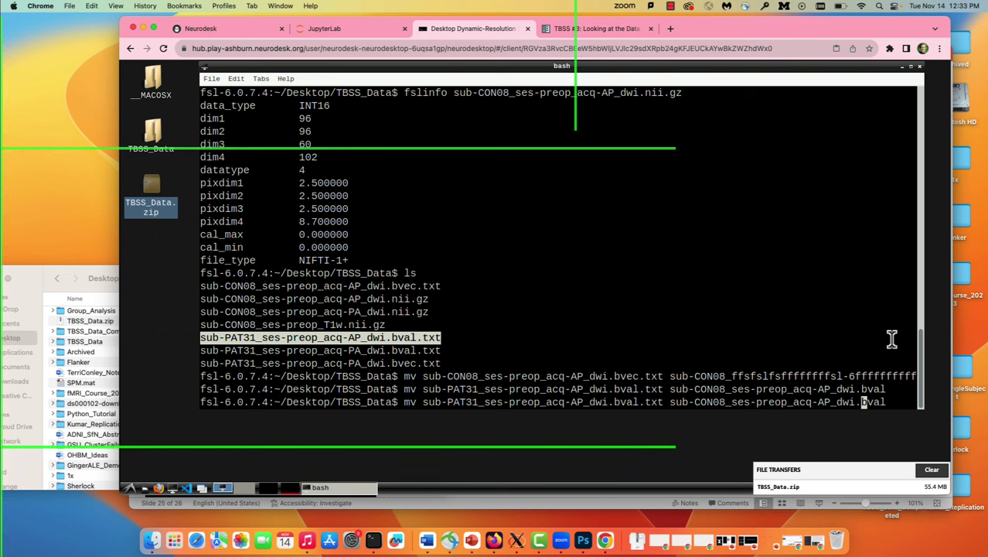
{"action": "key", "text": "Left"}
{"action": "key", "text": "Left"}
{"action": "key", "text": "Left"}
{"action": "key", "text": "Left"}
{"action": "key", "text": "Left"}
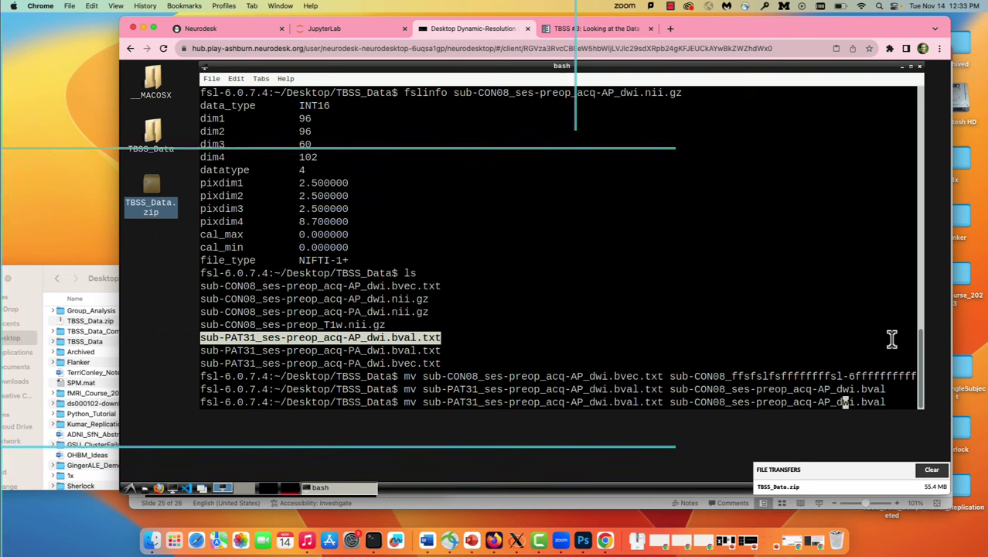
{"action": "key", "text": "BackSpace"}
{"action": "key", "text": "BackSpace"}
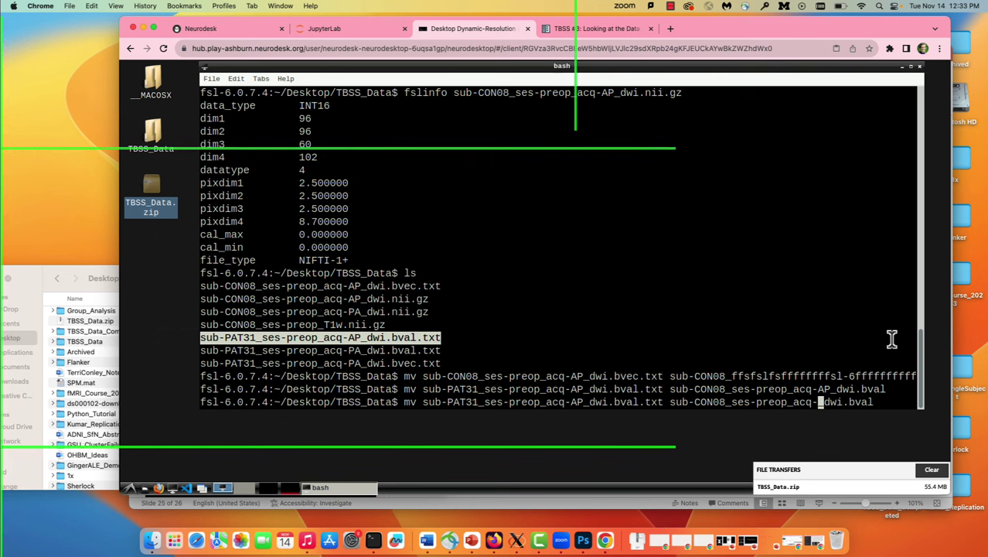
{"action": "type", "text": "PA"}
Change the mv command's source to sub-PAT31_ses-preop_acq-PA_dwi.bval.txt and run the rename
{"action": "key", "text": "Left"}
{"action": "key", "text": "Left"}
{"action": "key", "text": "Left"}
{"action": "key", "text": "Left"}
{"action": "key", "text": "Left"}
{"action": "key", "text": "Left"}
{"action": "key", "text": "Left"}
{"action": "key", "text": "Left"}
{"action": "key", "text": "Left"}
{"action": "key", "text": "Left"}
{"action": "key", "text": "Left"}
{"action": "key", "text": "Left"}
{"action": "key", "text": "Left"}
{"action": "key", "text": "Left"}
{"action": "key", "text": "Left"}
{"action": "key", "text": "Left"}
{"action": "key", "text": "Left"}
{"action": "key", "text": "Left"}
{"action": "key", "text": "Left"}
{"action": "key", "text": "Left"}
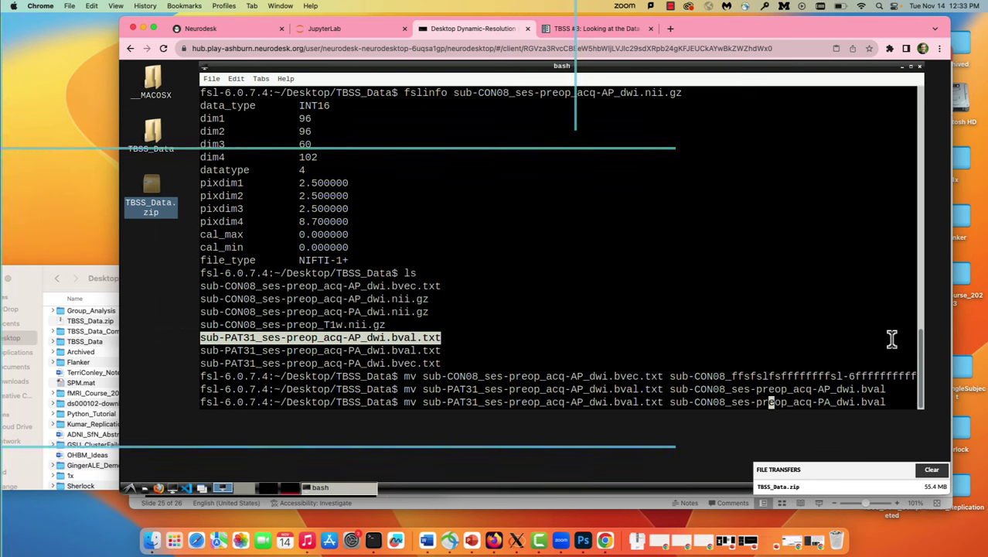
{"action": "key", "text": "Left"}
{"action": "key", "text": "Left"}
{"action": "key", "text": "Left"}
{"action": "key", "text": "Left"}
{"action": "key", "text": "Left"}
{"action": "key", "text": "Left"}
{"action": "key", "text": "Left"}
{"action": "key", "text": "Left"}
{"action": "key", "text": "Left"}
{"action": "key", "text": "Left"}
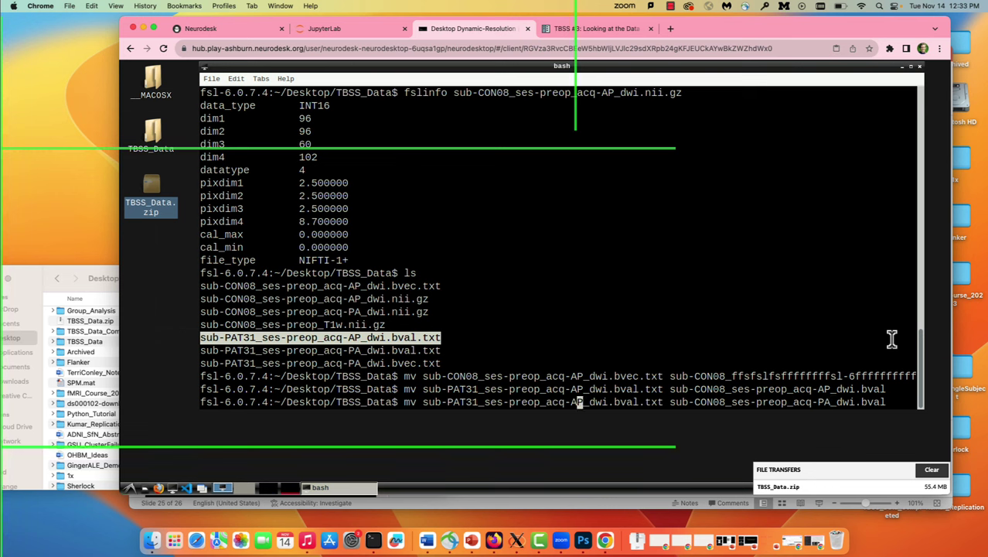
{"action": "key", "text": "BackSpace"}
{"action": "key", "text": "BackSpace"}
{"action": "type", "text": "PA"}
{"action": "key", "text": "Return"}
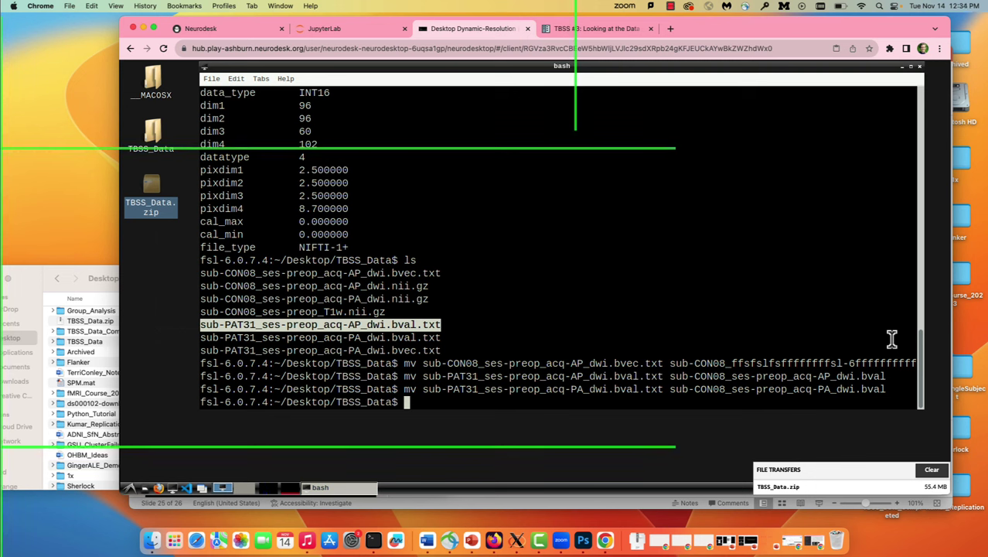
Recall the PA mv command and change its destination extension to .bvec
{"action": "key", "text": "Up"}
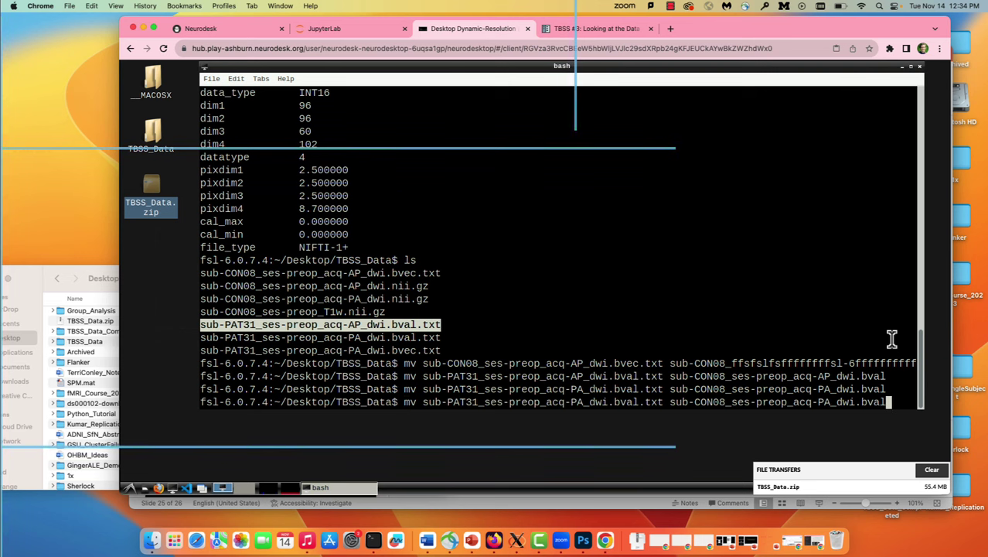
{"action": "key", "text": "BackSpace"}
{"action": "key", "text": "BackSpace"}
{"action": "type", "text": "ec"}
Change the mv command's source to sub-PAT31_ses-preop_acq-PA_dwi.bvec.txt and run the bvec rename
{"action": "key", "text": "Left"}
{"action": "key", "text": "Left"}
{"action": "key", "text": "Left"}
{"action": "key", "text": "Left"}
{"action": "key", "text": "Left"}
{"action": "key", "text": "Left"}
{"action": "key", "text": "Left"}
{"action": "key", "text": "Left"}
{"action": "key", "text": "Left"}
{"action": "key", "text": "Left"}
{"action": "key", "text": "Left"}
{"action": "key", "text": "Left"}
{"action": "key", "text": "Left"}
{"action": "key", "text": "Left"}
{"action": "key", "text": "Left"}
{"action": "key", "text": "Left"}
{"action": "key", "text": "Left"}
{"action": "key", "text": "Left"}
{"action": "key", "text": "Left"}
{"action": "key", "text": "Left"}
{"action": "key", "text": "Left"}
{"action": "key", "text": "Left"}
{"action": "key", "text": "Left"}
{"action": "key", "text": "Left"}
{"action": "key", "text": "Left"}
{"action": "key", "text": "Left"}
{"action": "key", "text": "Left"}
{"action": "key", "text": "Left"}
{"action": "key", "text": "Left"}
{"action": "key", "text": "Left"}
{"action": "key", "text": "Left"}
{"action": "key", "text": "Left"}
{"action": "key", "text": "Left"}
{"action": "key", "text": "BackSpace"}
{"action": "key", "text": "BackSpace"}
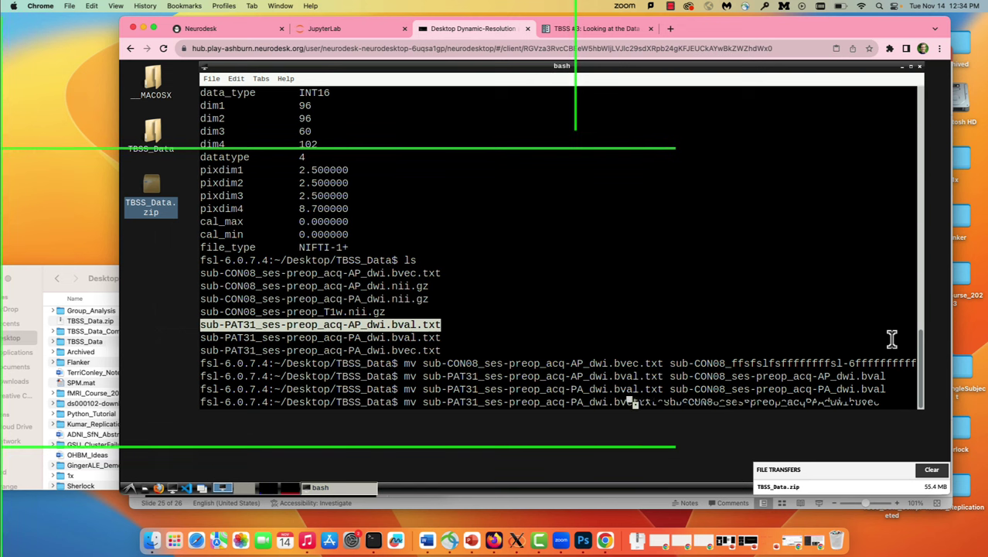
{"action": "type", "text": "ec"}
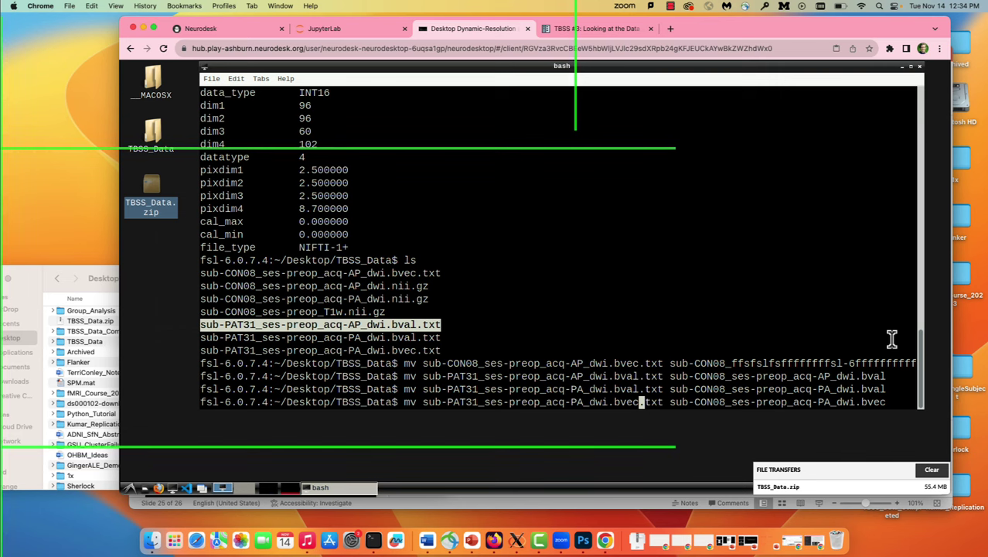
{"action": "key", "text": "Return"}
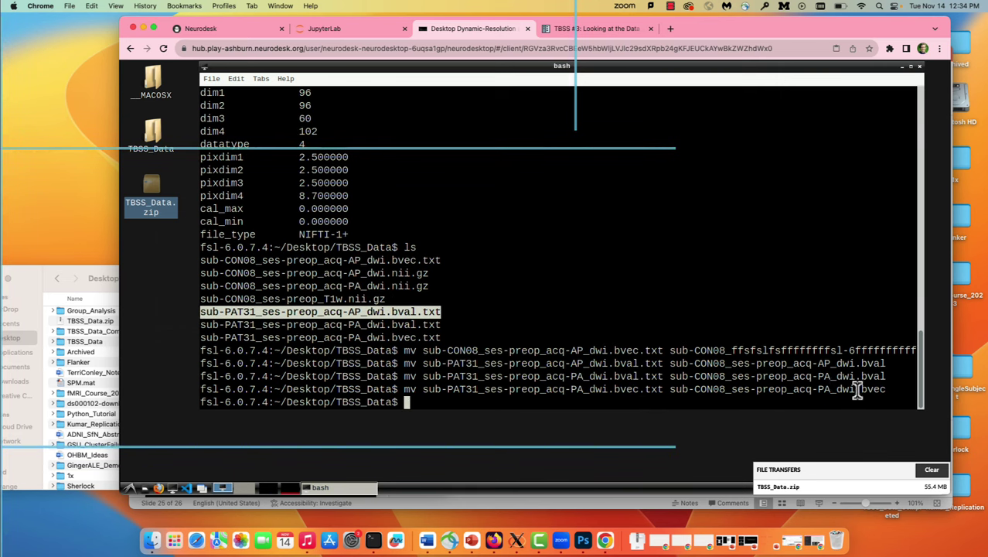
List the TBSS_Data directory with ls to check the renamed files and review the mv commands above the listing
{"action": "type", "text": "ls"}
{"action": "key", "text": "Return"}
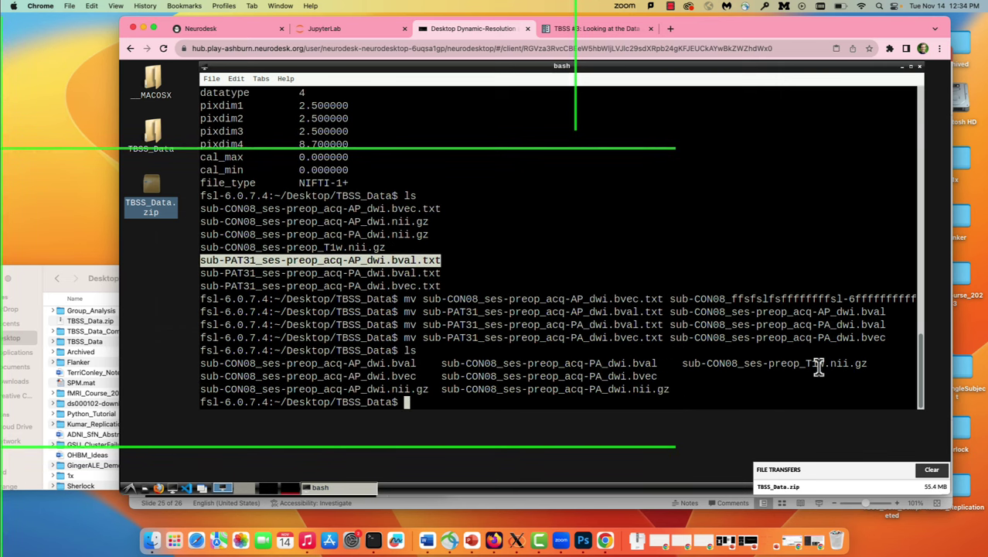
{"action": "left_click_drag", "start_coordinate": [887, 339], "coordinate": [203, 294]}
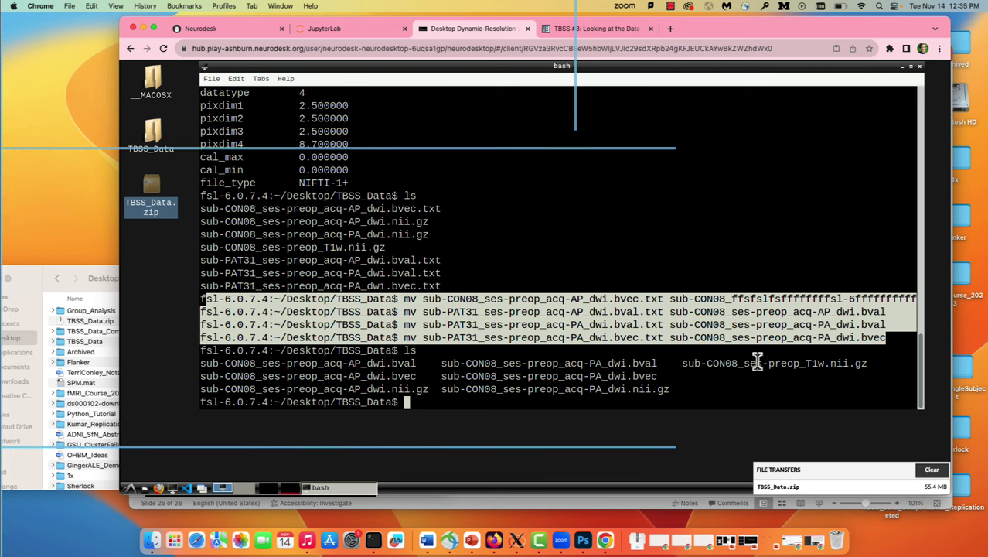
{"action": "left_click", "coordinate": [684, 344]}
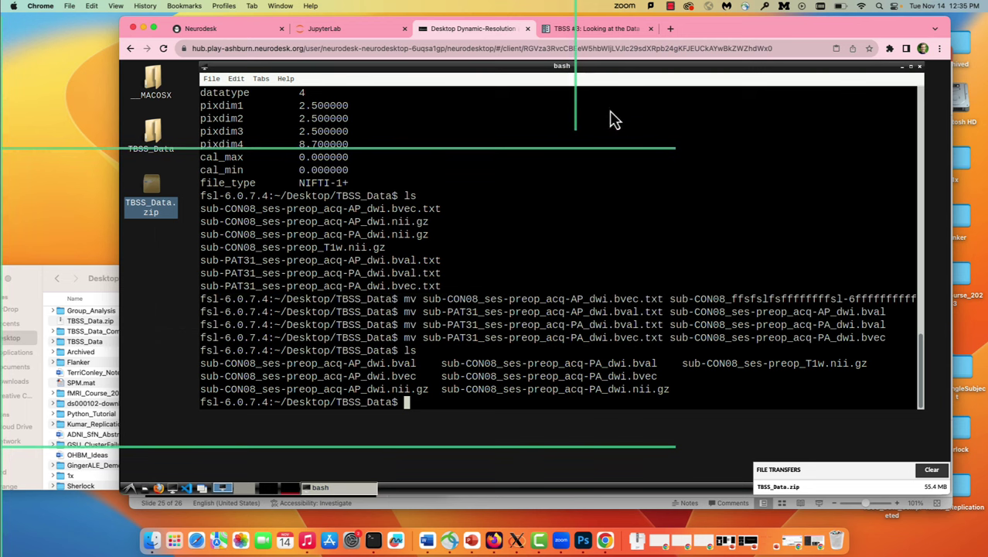
Find the Bvals and Bvecs section in the TBSS tutorial and copy the two awk commands for the AP bvec and bval files
{"action": "left_click", "coordinate": [590, 28]}
{"action": "key", "text": "super+equal"}
{"action": "key", "text": "super+equal"}
{"action": "scroll", "coordinate": [582, 276], "scroll_direction": "down", "scroll_amount": 2}
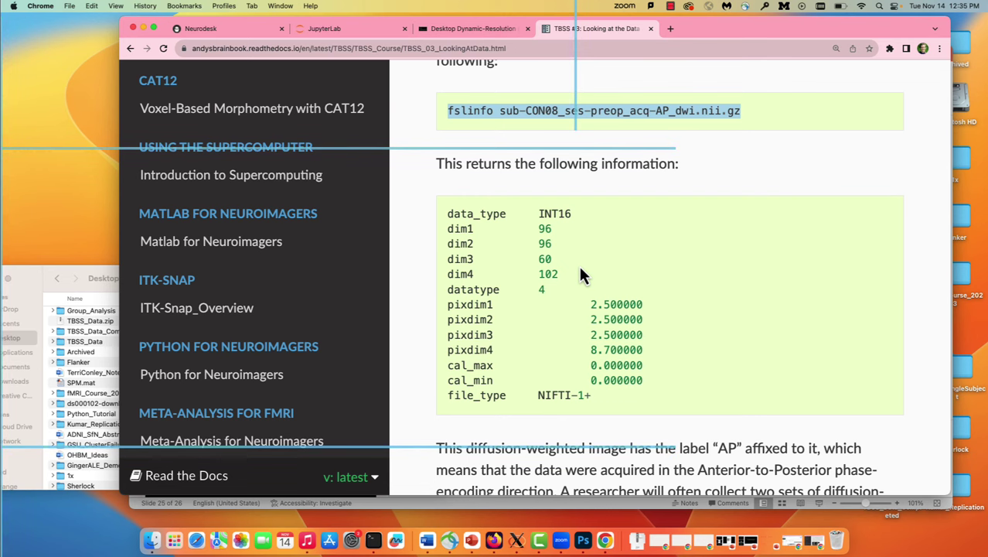
{"action": "scroll", "coordinate": [582, 274], "scroll_direction": "down", "scroll_amount": 5}
{"action": "scroll", "coordinate": [581, 267], "scroll_direction": "down", "scroll_amount": 1}
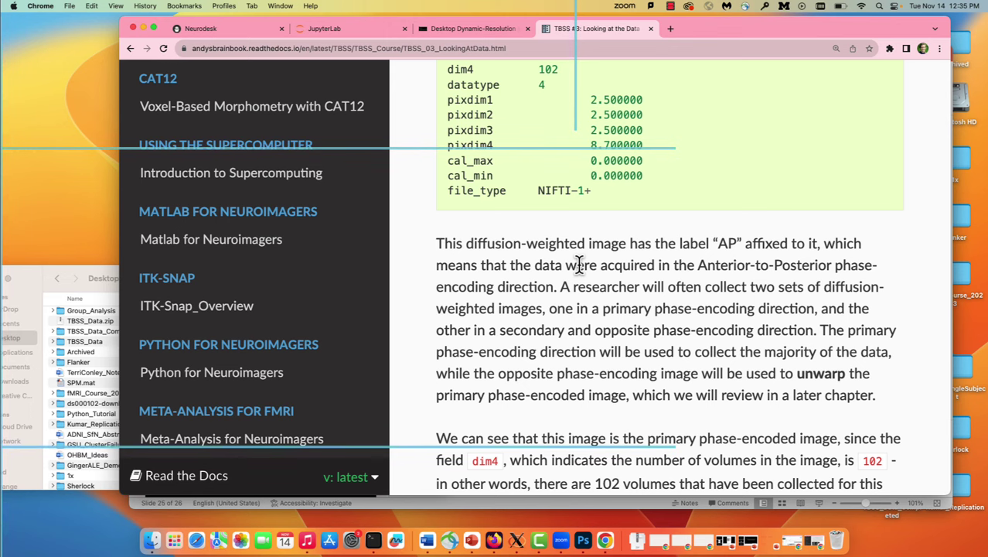
{"action": "scroll", "coordinate": [579, 264], "scroll_direction": "down", "scroll_amount": 2}
{"action": "scroll", "coordinate": [578, 265], "scroll_direction": "down", "scroll_amount": 10}
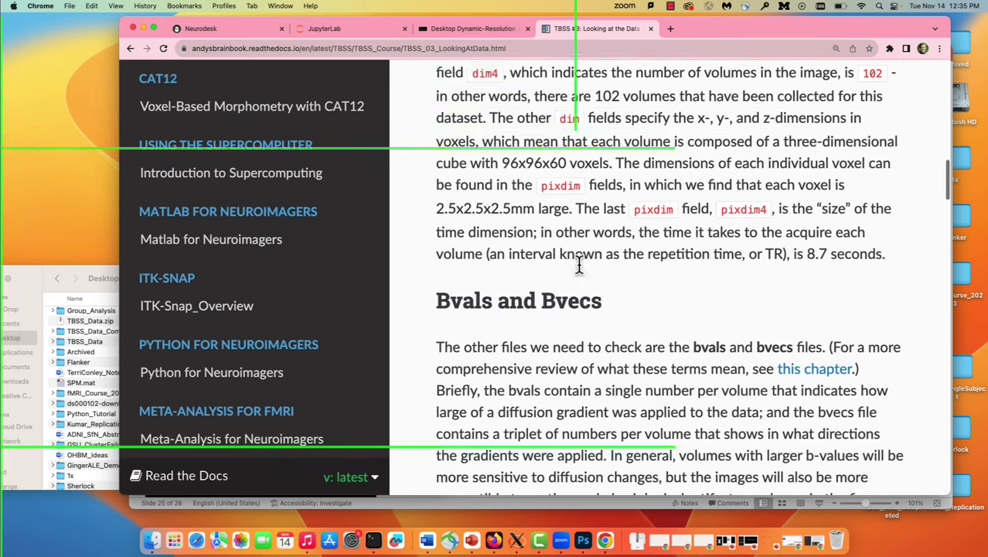
{"action": "scroll", "coordinate": [580, 271], "scroll_direction": "down", "scroll_amount": 8}
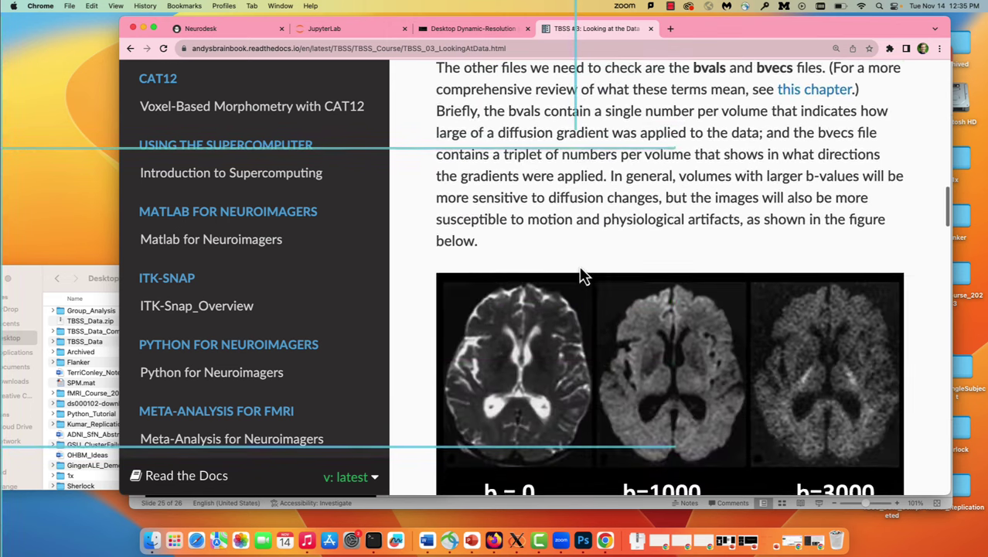
{"action": "scroll", "coordinate": [581, 267], "scroll_direction": "down", "scroll_amount": 5}
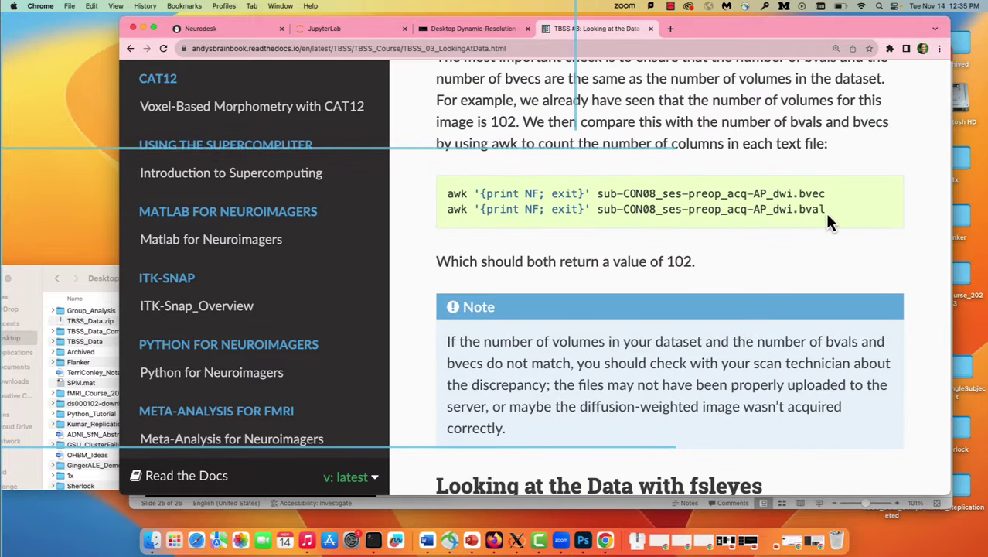
{"action": "left_click_drag", "start_coordinate": [826, 212], "coordinate": [437, 196]}
{"action": "key", "text": "super+c"}
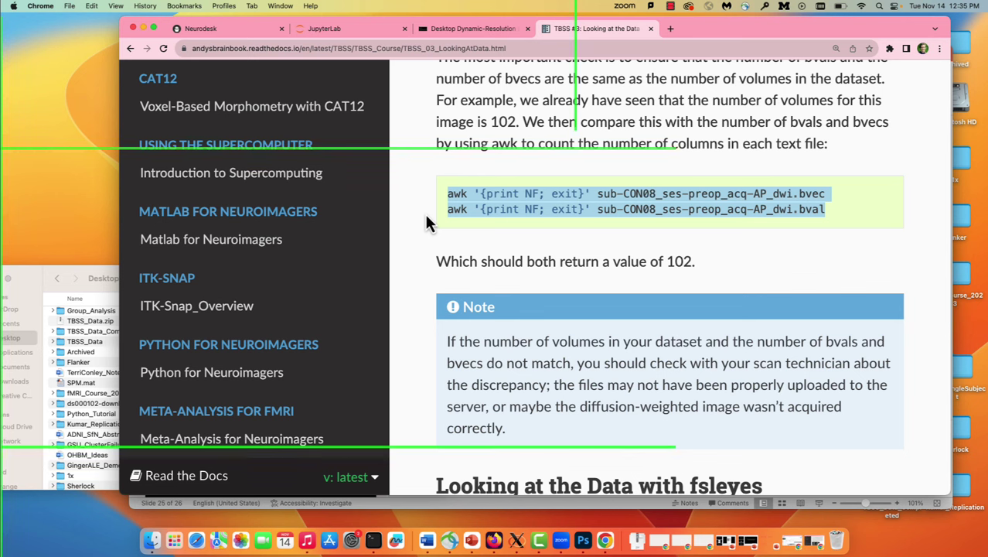
Run both copied awk commands in the Neurodesk terminal to count the columns in the AP bvec and bval files
{"action": "left_click", "coordinate": [444, 28]}
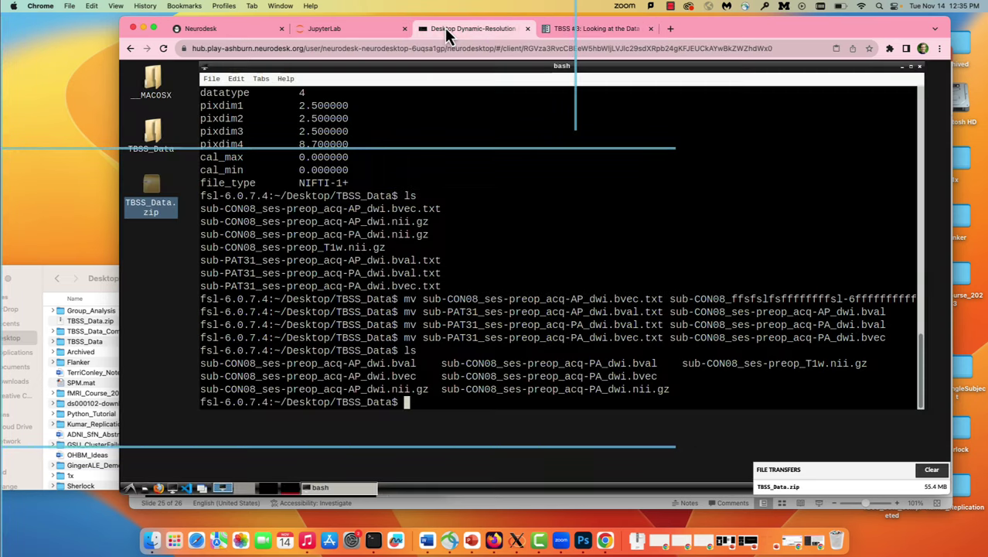
{"action": "right_click", "coordinate": [423, 395]}
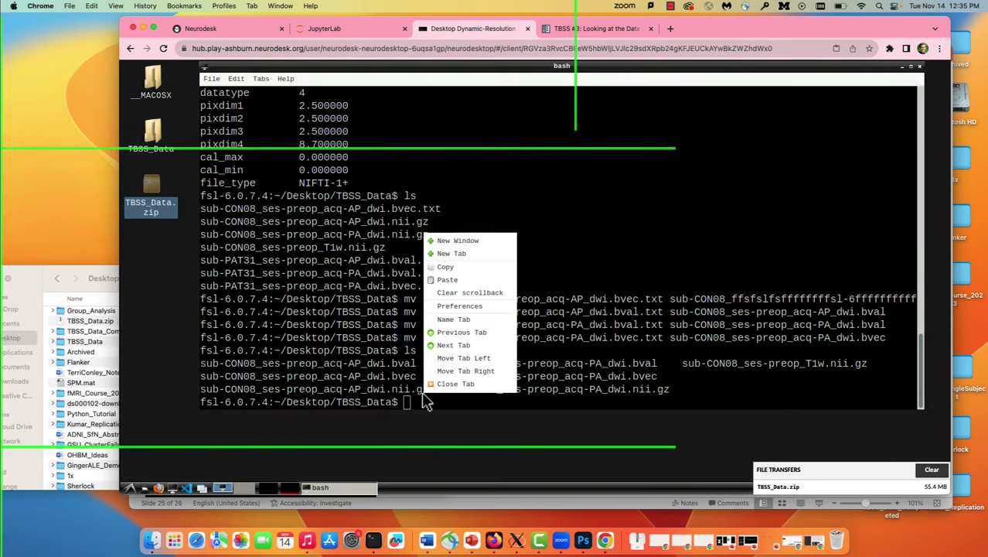
{"action": "left_click", "coordinate": [464, 280]}
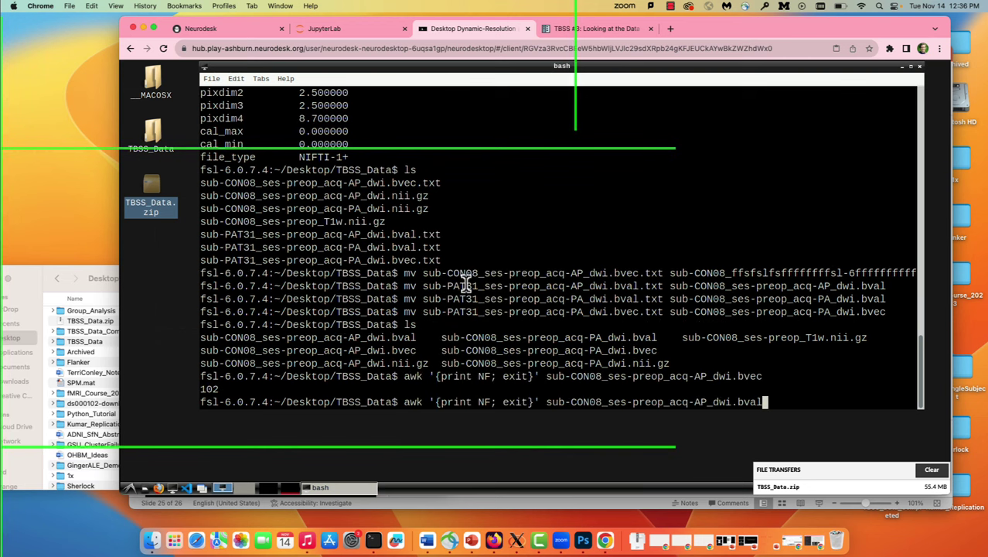
{"action": "key", "text": "Return"}
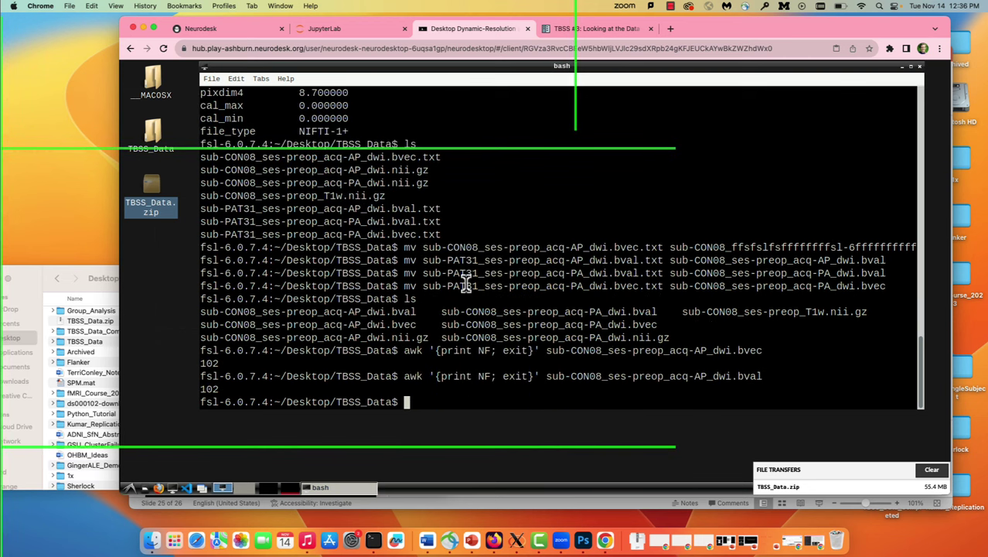
{"action": "triple_click", "coordinate": [222, 362]}
{"action": "left_click", "coordinate": [224, 389]}
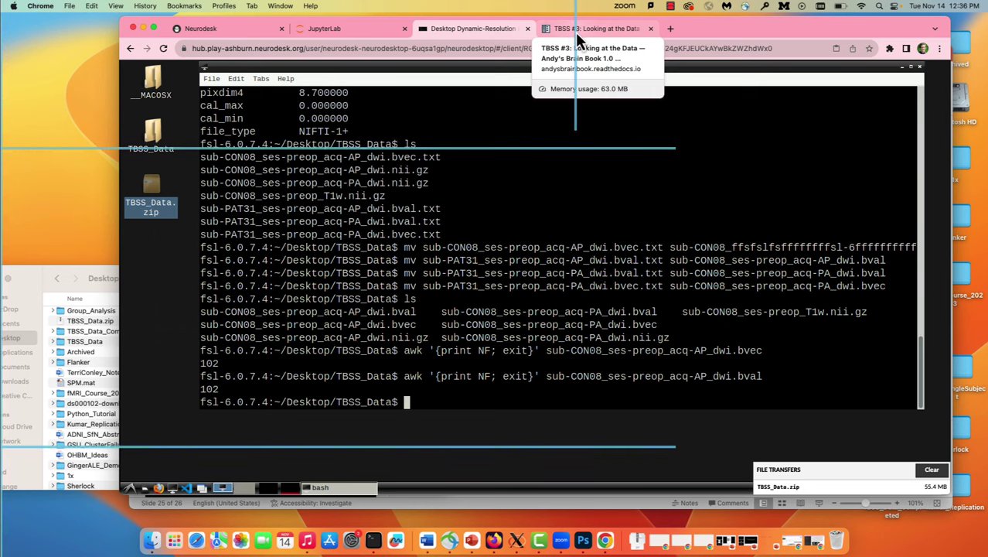
Copy the command fsleyes sub-CON08_ses-preop_acq-AP_dwi.nii.gz from the tutorial's section on looking at the data
{"action": "left_click", "coordinate": [574, 31]}
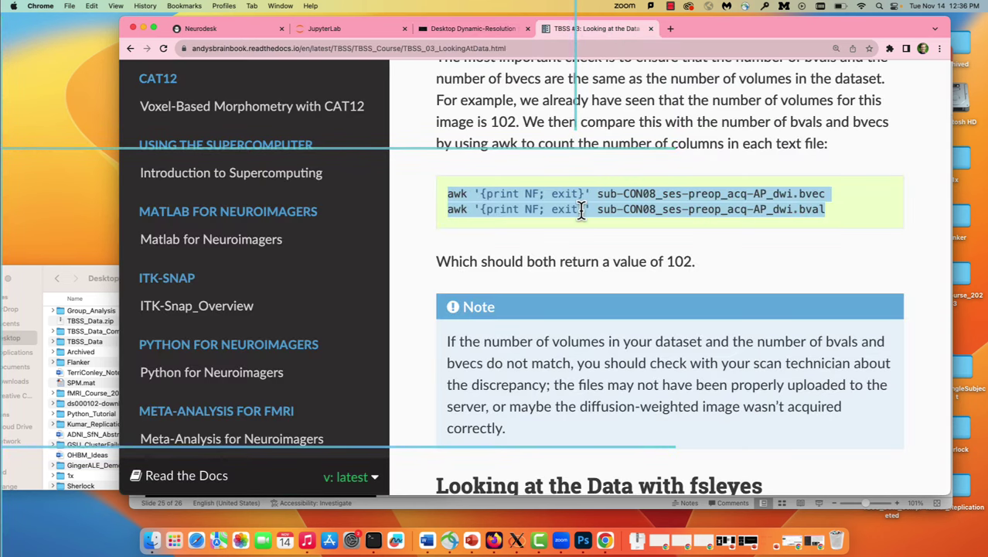
{"action": "scroll", "coordinate": [582, 211], "scroll_direction": "down", "scroll_amount": 5}
{"action": "scroll", "coordinate": [582, 212], "scroll_direction": "down", "scroll_amount": 7}
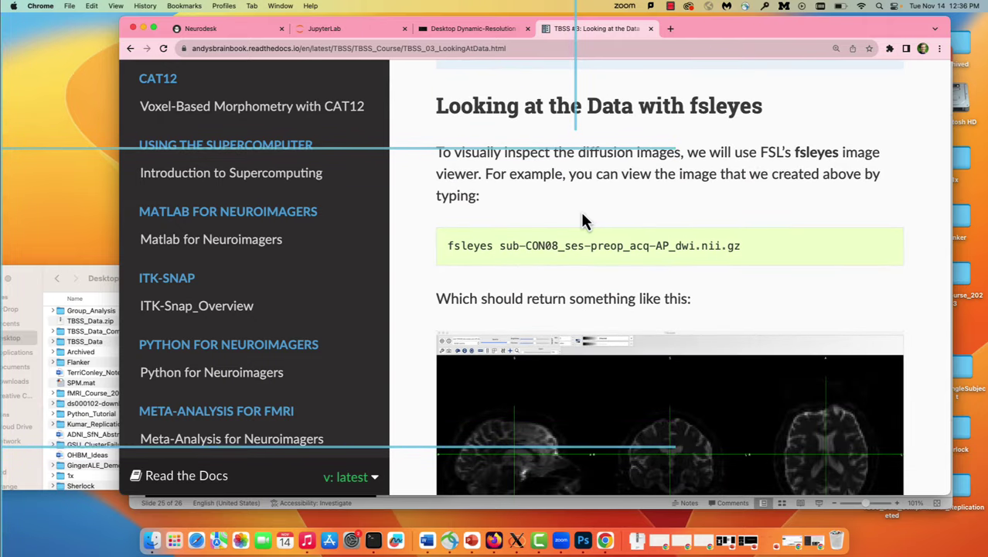
{"action": "scroll", "coordinate": [582, 220], "scroll_direction": "down", "scroll_amount": 1}
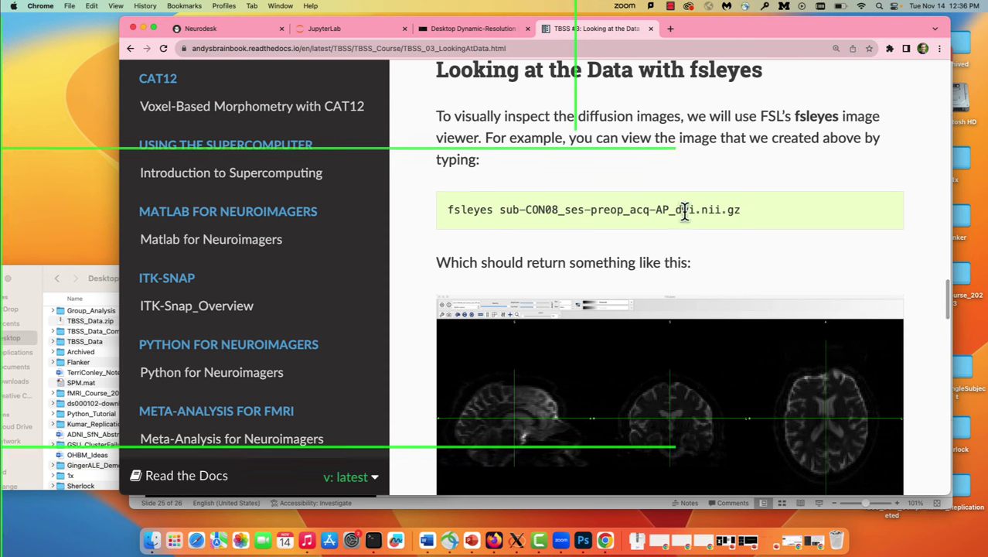
{"action": "left_click_drag", "start_coordinate": [741, 210], "coordinate": [505, 210]}
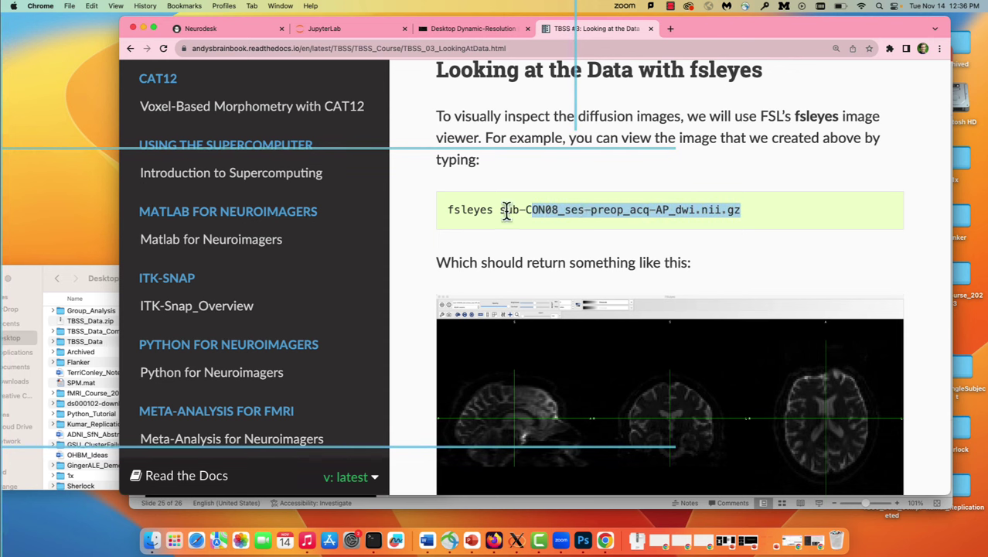
{"action": "triple_click", "coordinate": [445, 223]}
{"action": "key", "text": "super+c"}
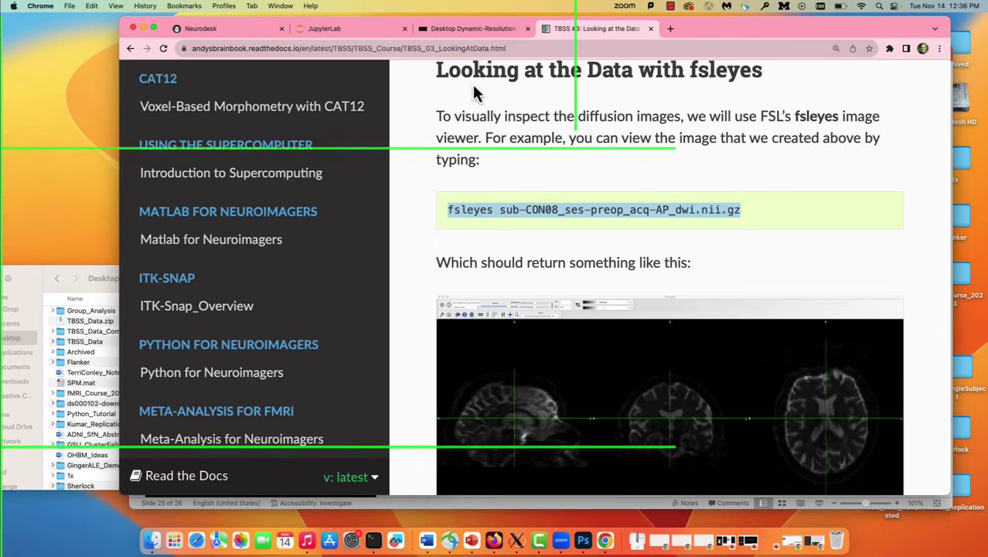
Open sub-CON08_ses-preop_acq-AP_dwi.nii.gz with the copied fsleyes command in the Neurodesk terminal, and place the crosshairs higher near the coronal midline
{"action": "left_click", "coordinate": [456, 29]}
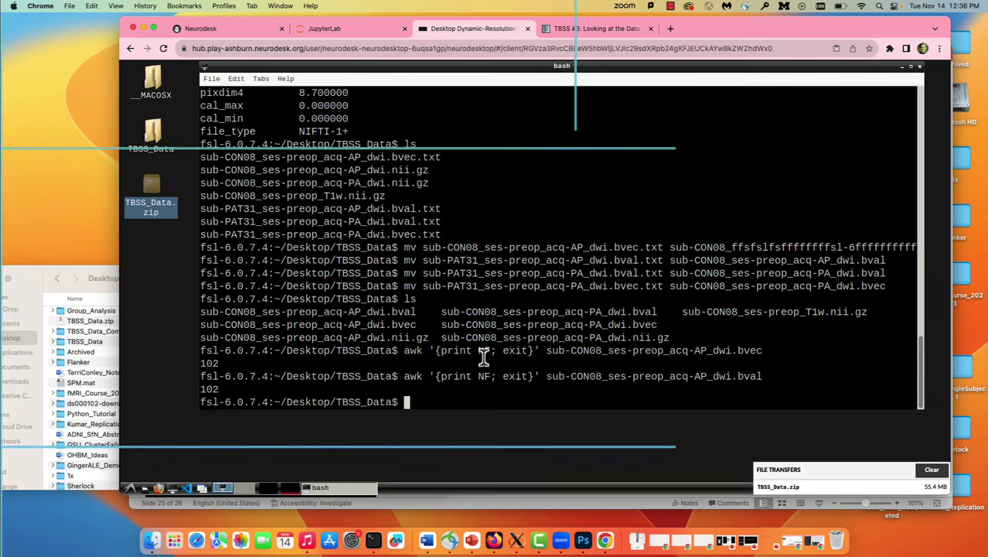
{"action": "right_click", "coordinate": [461, 386]}
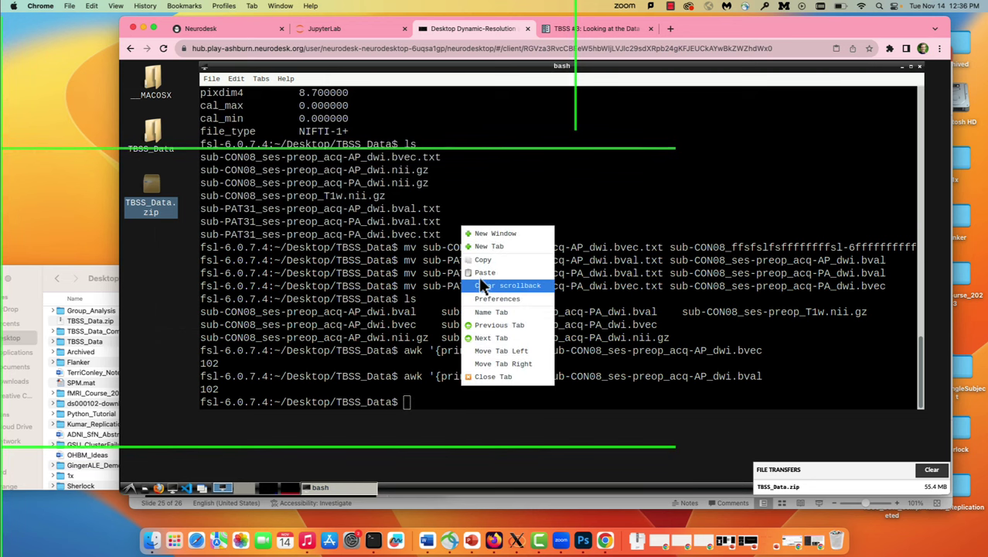
{"action": "left_click", "coordinate": [479, 272]}
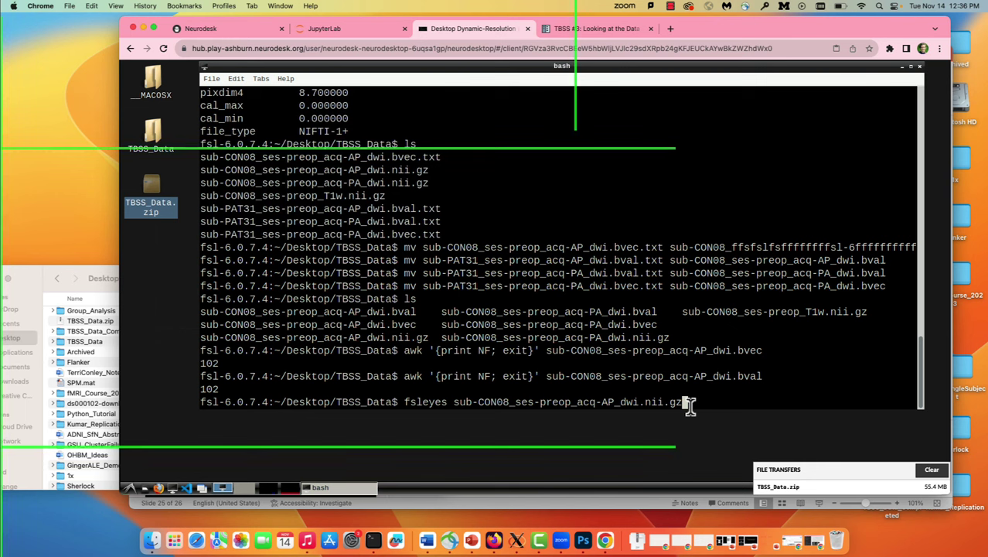
{"action": "key", "text": "Return"}
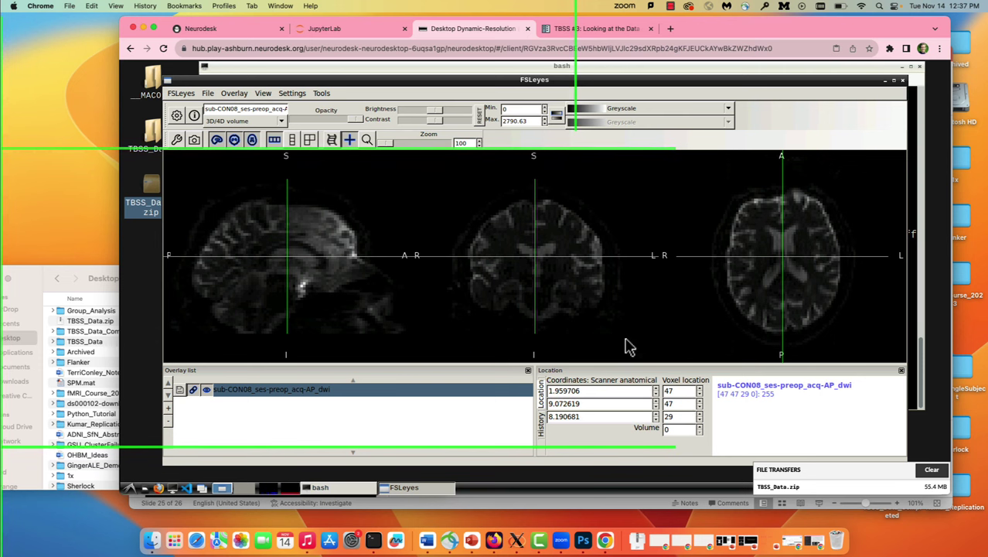
{"action": "left_click", "coordinate": [532, 236]}
{"action": "left_click", "coordinate": [533, 236]}
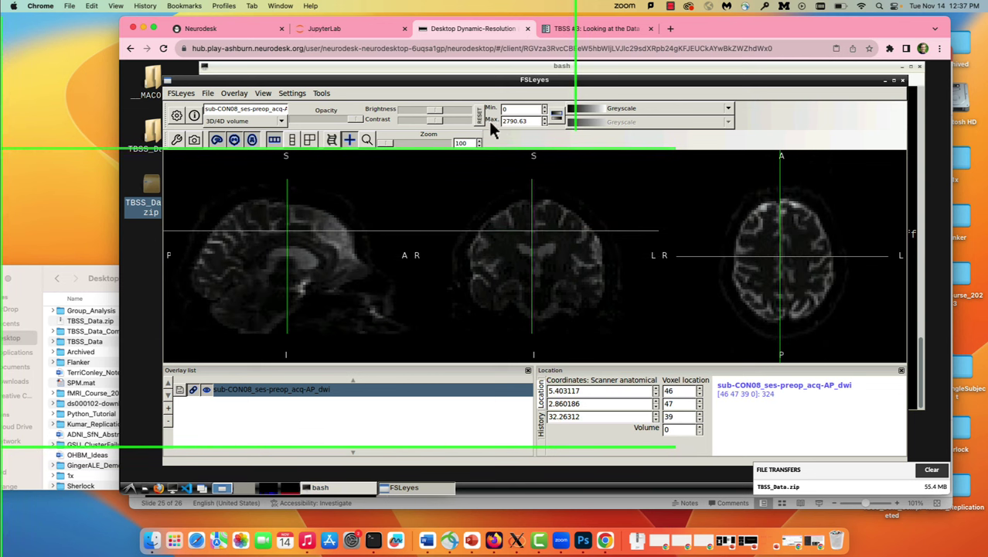
Set the AP image's maximum display intensity to 1000 and place the crosshairs in the front of the brain, about voxel 46, 72, 32
{"action": "left_click_drag", "start_coordinate": [531, 122], "coordinate": [496, 130]}
{"action": "type", "text": "1000"}
{"action": "key", "text": "Return"}
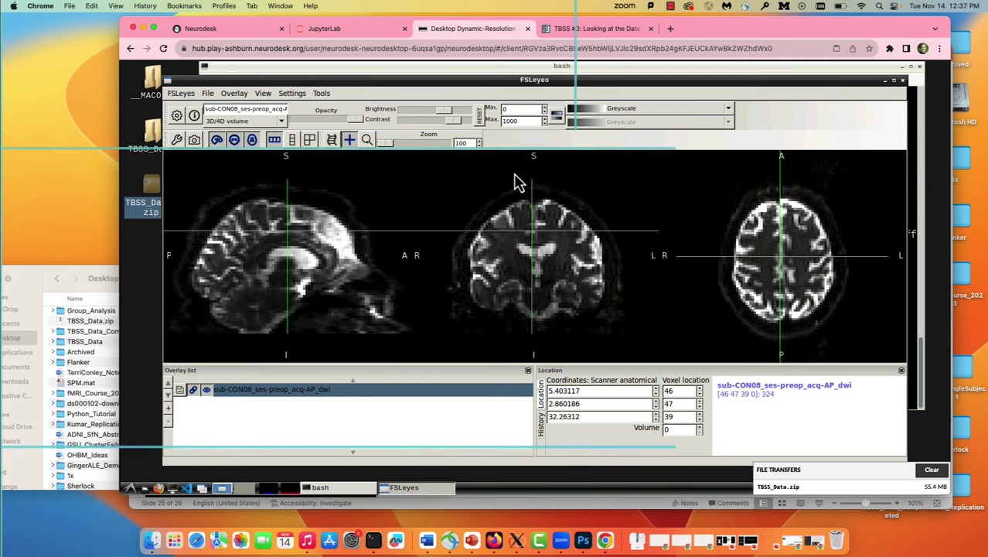
{"action": "left_click", "coordinate": [350, 285]}
{"action": "left_click_drag", "start_coordinate": [350, 284], "coordinate": [351, 261]}
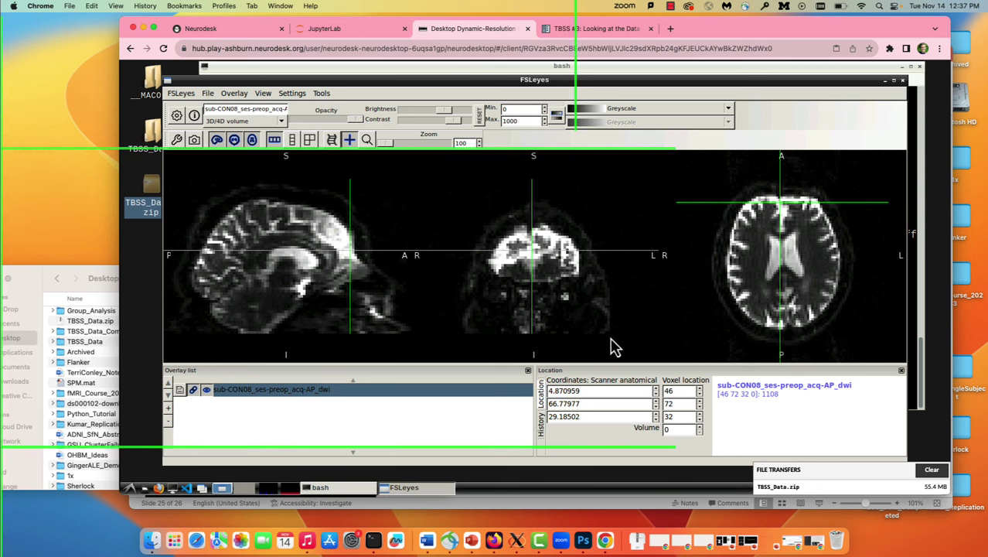
Step the AP image's volume up to 2, back to 0, and up to 3 to compare image intensities
{"action": "left_click", "coordinate": [699, 428]}
{"action": "left_click", "coordinate": [699, 428]}
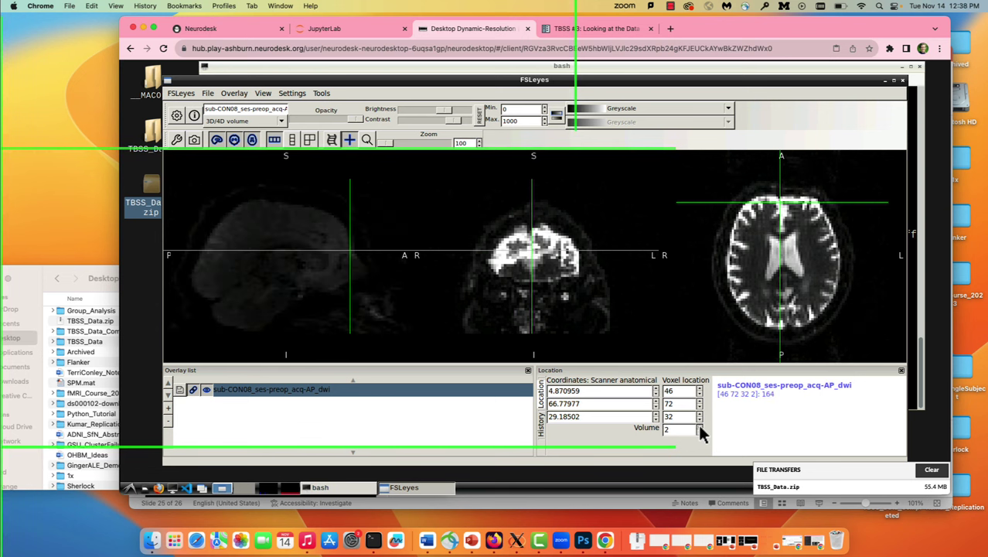
{"action": "left_click", "coordinate": [699, 432]}
{"action": "left_click", "coordinate": [699, 432]}
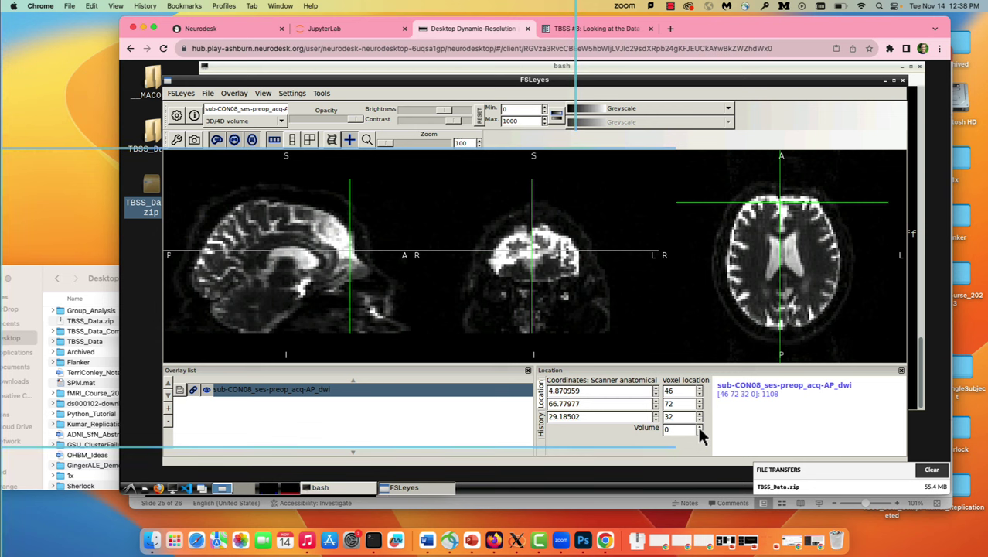
{"action": "left_click", "coordinate": [699, 428]}
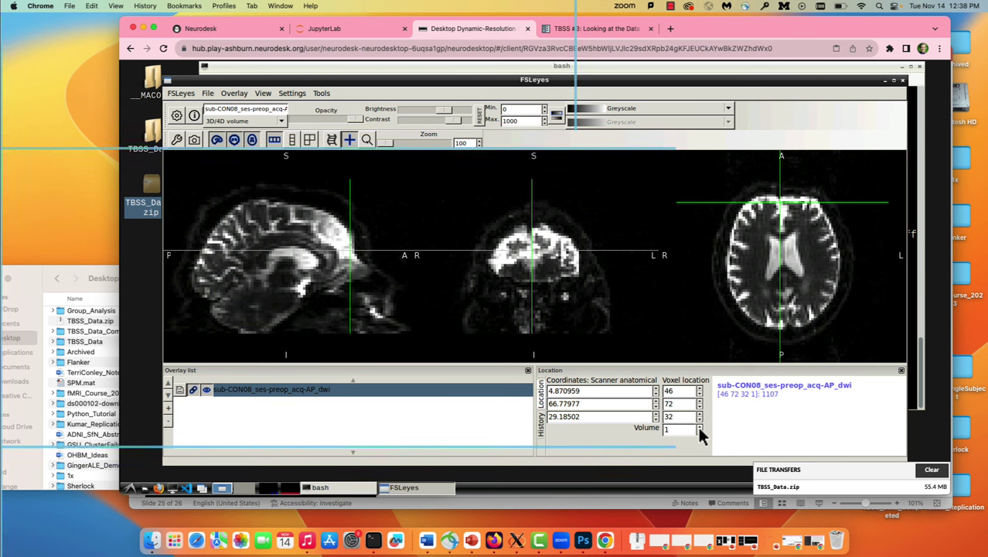
{"action": "left_click", "coordinate": [699, 428]}
{"action": "left_click", "coordinate": [699, 428]}
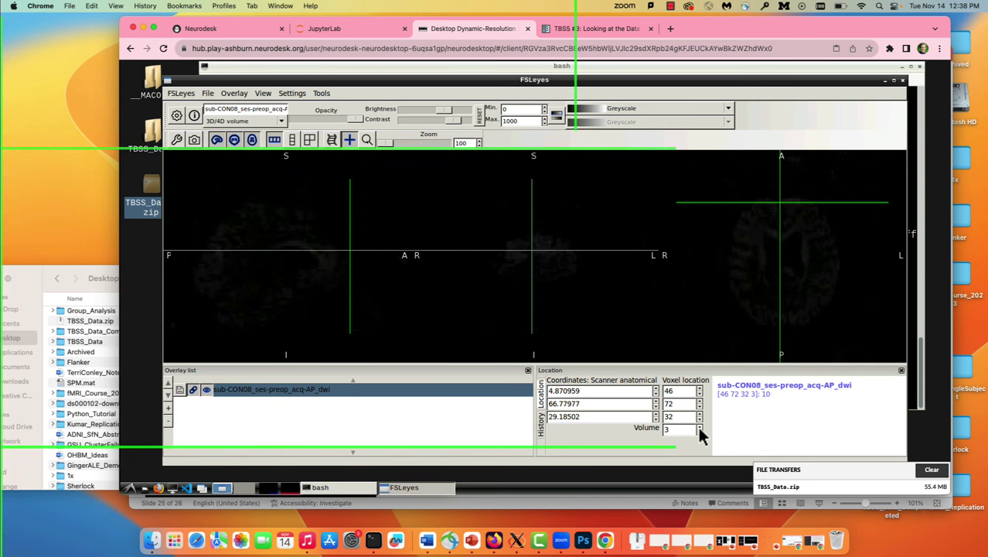
Lower the maximum display intensity to 500 and finally 100, and place the crosshairs near the front midline, about voxel 46, 63, 32
{"action": "left_click_drag", "start_coordinate": [525, 122], "coordinate": [492, 116]}
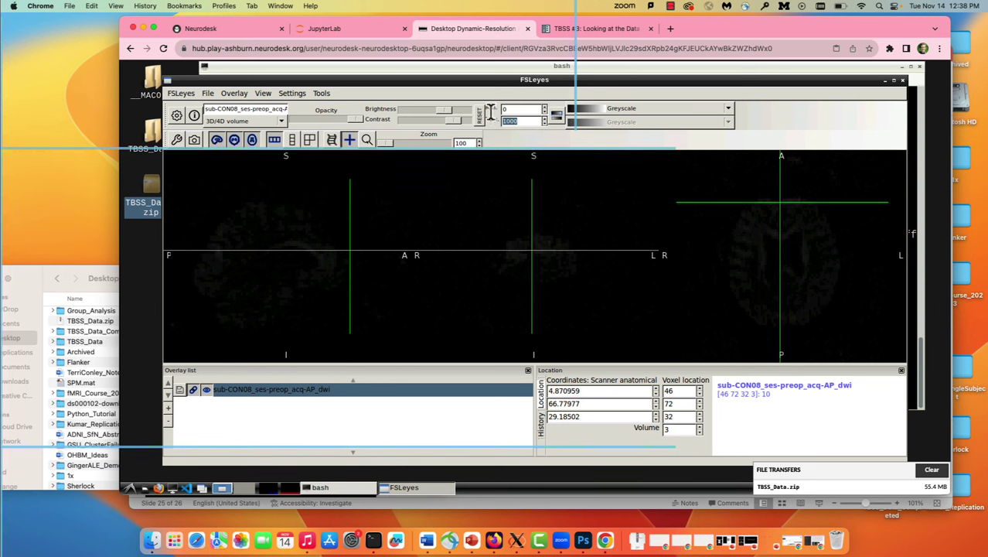
{"action": "type", "text": "500"}
{"action": "key", "text": "Return"}
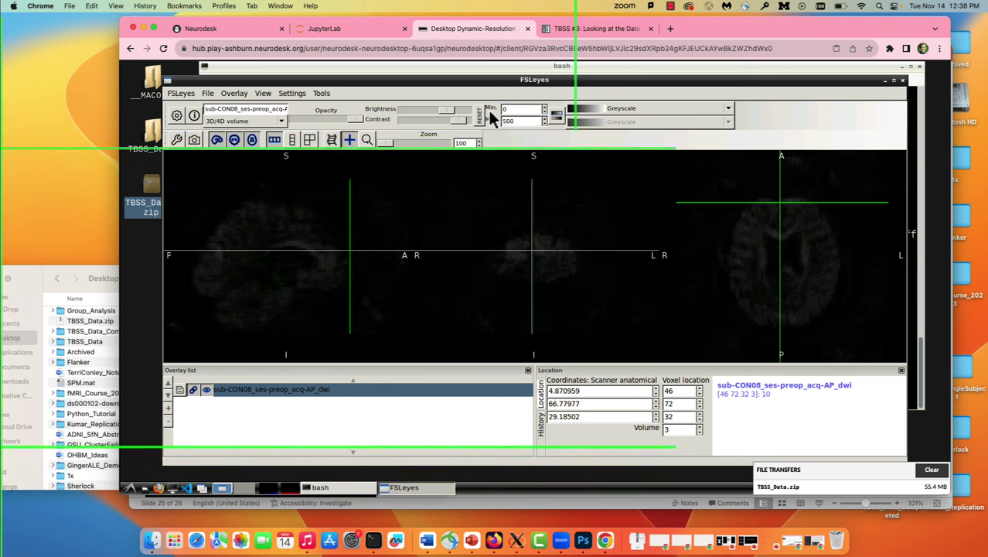
{"action": "key", "text": "BackSpace"}
{"action": "key", "text": "BackSpace"}
{"action": "key", "text": "BackSpace"}
{"action": "type", "text": "100"}
{"action": "key", "text": "Return"}
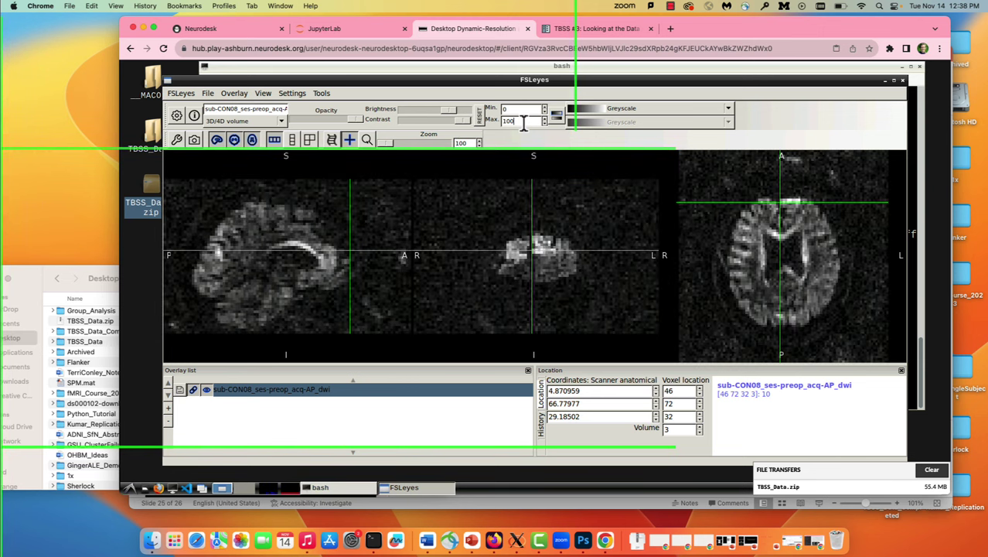
{"action": "left_click", "coordinate": [780, 224]}
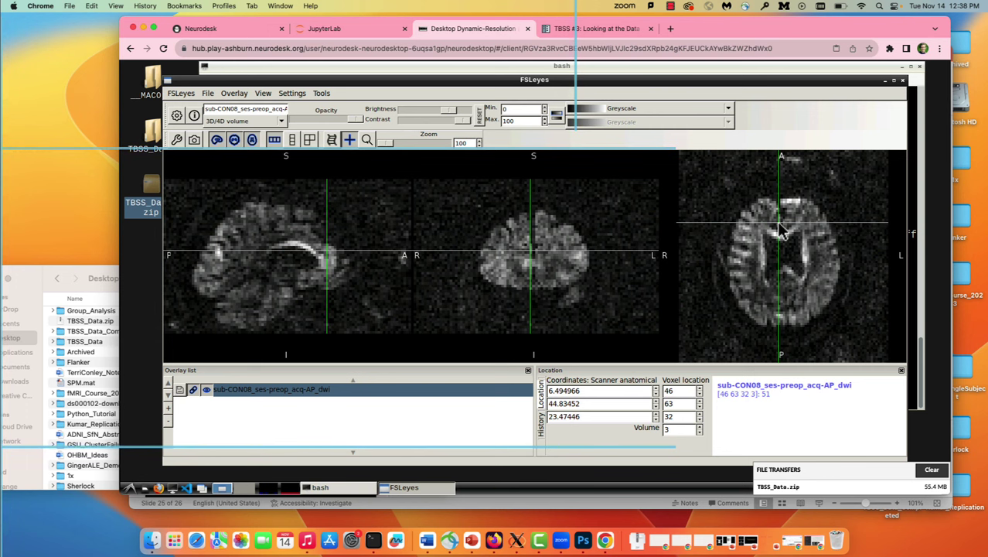
Advance the AP image one volume at a time to volume 11 to compare the intensity changes
{"action": "left_click", "coordinate": [699, 426]}
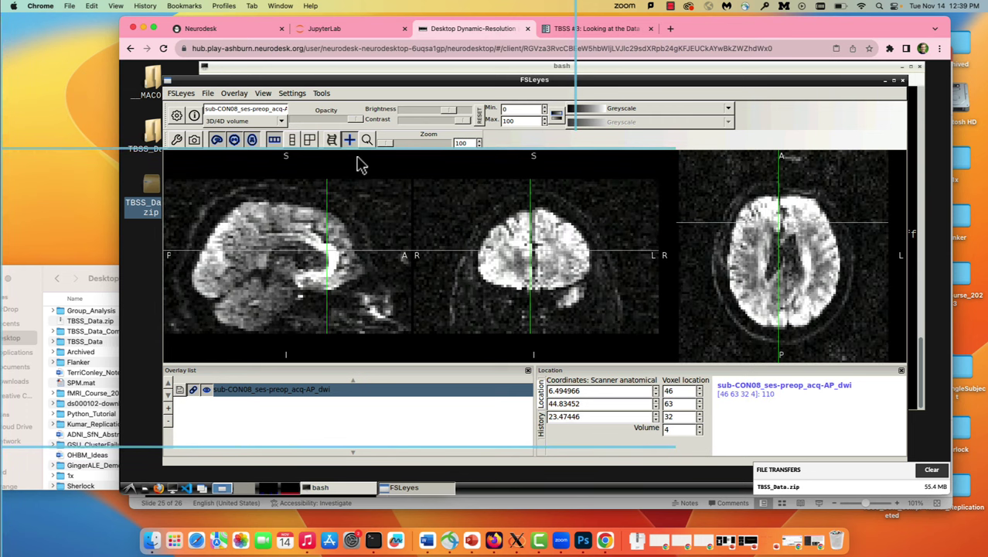
{"action": "left_click", "coordinate": [698, 424]}
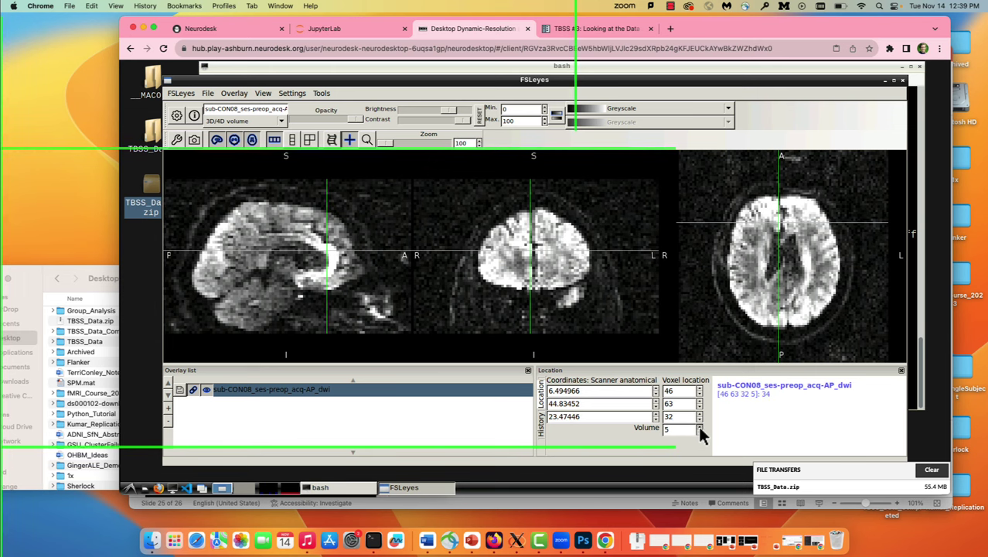
{"action": "left_click", "coordinate": [698, 424]}
{"action": "left_click", "coordinate": [698, 425]}
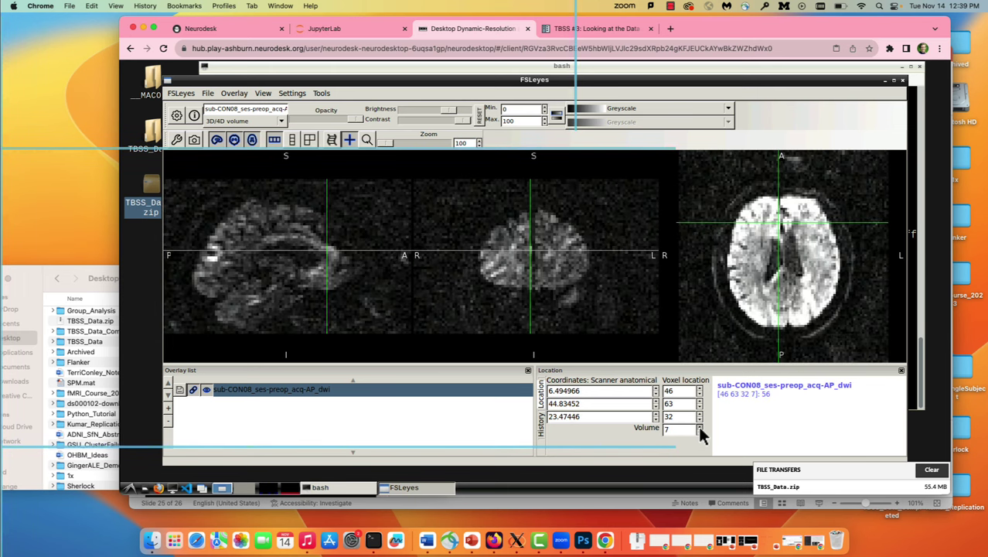
{"action": "left_click", "coordinate": [698, 426]}
{"action": "left_click", "coordinate": [698, 426]}
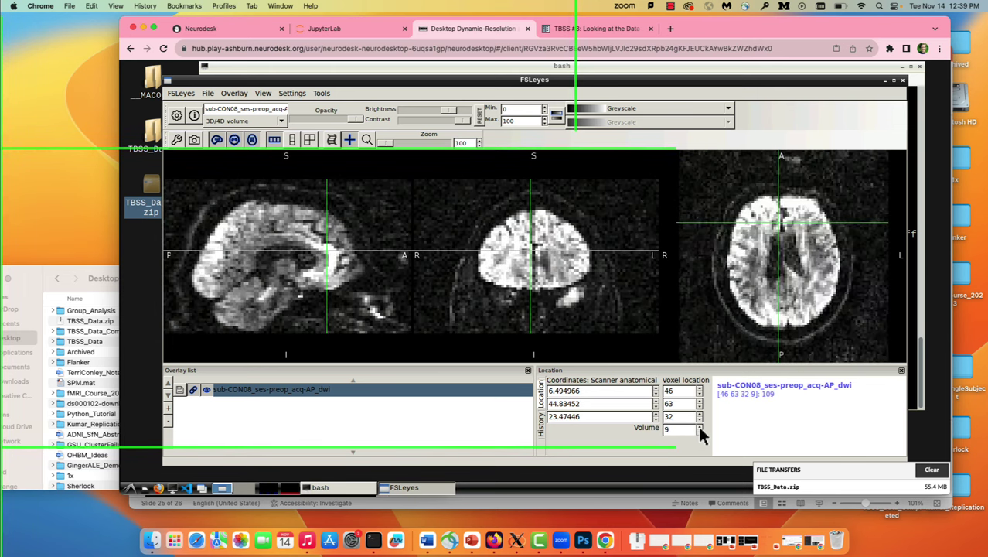
{"action": "left_click", "coordinate": [699, 426]}
{"action": "left_click", "coordinate": [699, 427]}
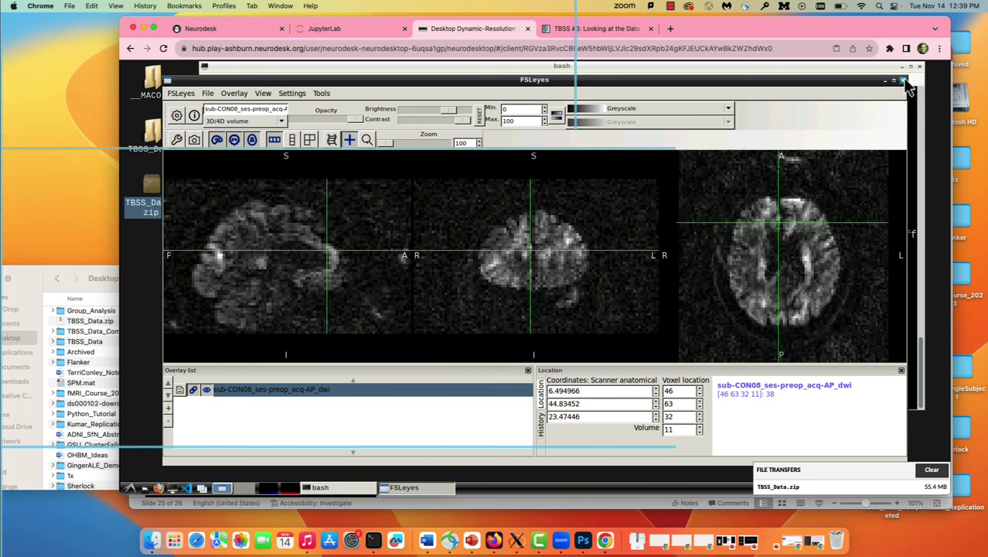
Suspend the running fsleyes process in the terminal and list the files in the TBSS_Data folder with ls
{"action": "left_click", "coordinate": [832, 70]}
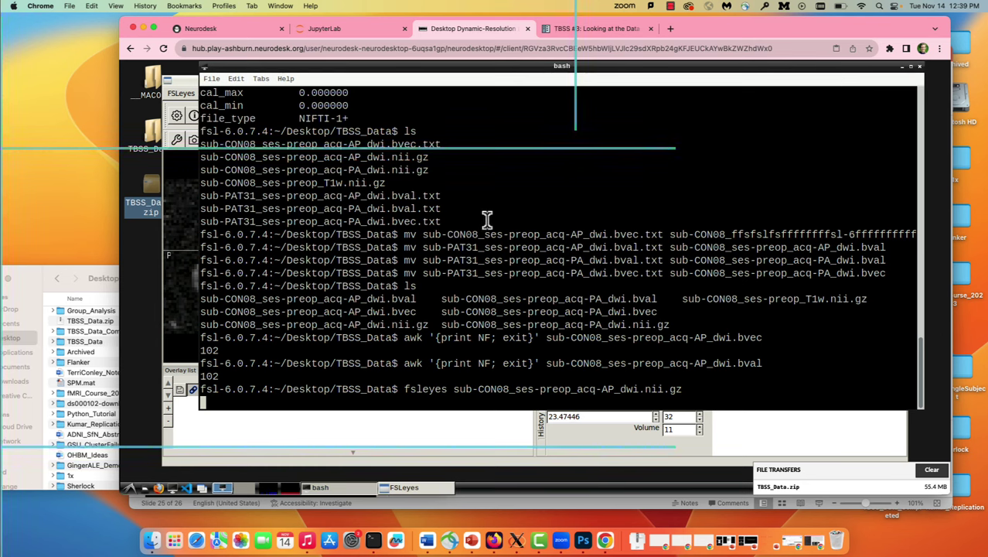
{"action": "key", "text": "ctrl+z"}
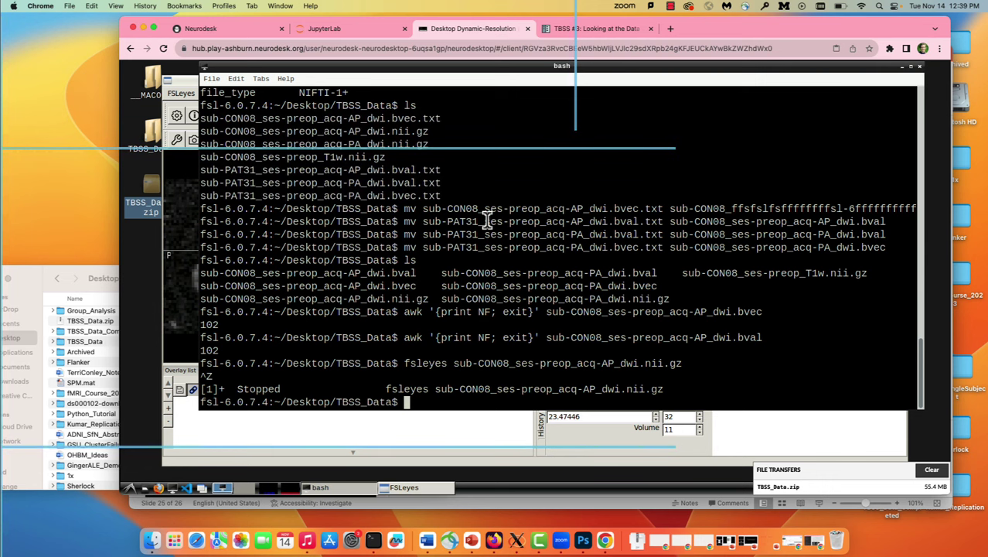
{"action": "type", "text": "ls"}
{"action": "key", "text": "Return"}
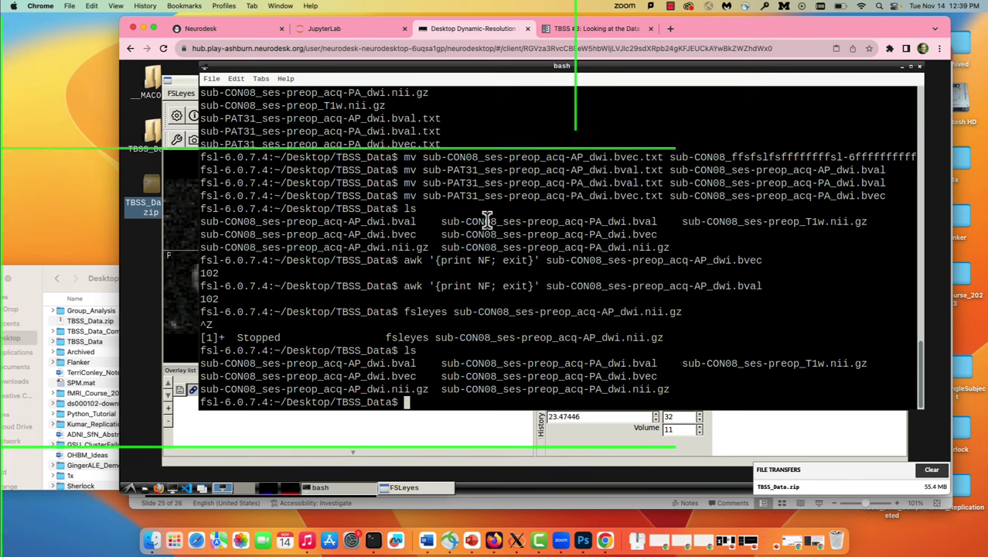
Try to print the b-values with cat sub-CON08_ses-preop_acq_AP_dwi.bval
{"action": "type", "text": "cat"}
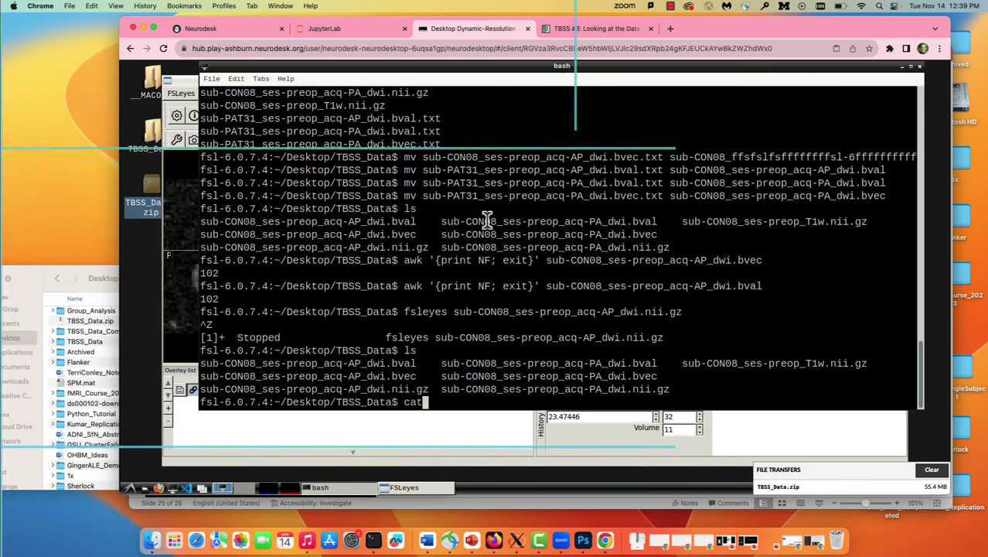
{"action": "type", "text": " sub"}
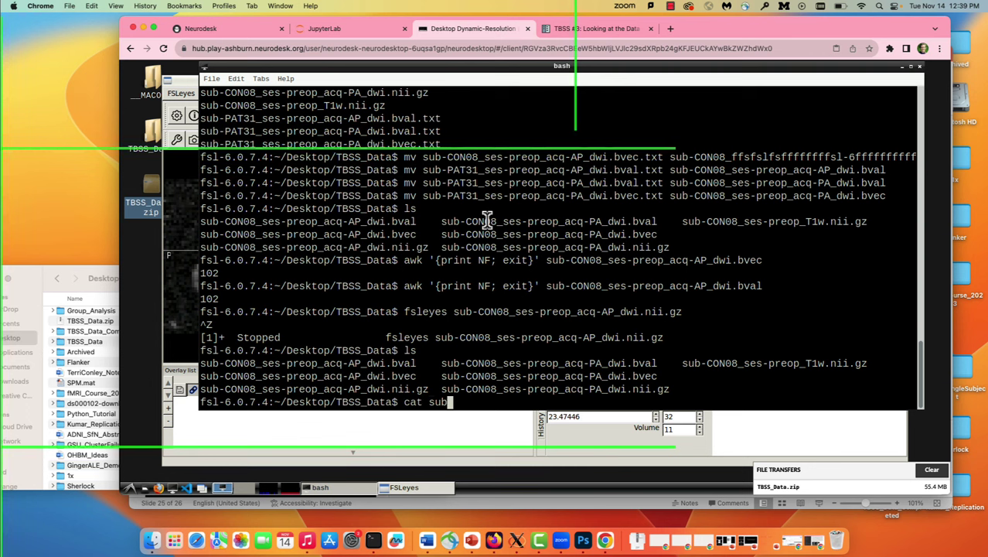
{"action": "key", "text": "Tab"}
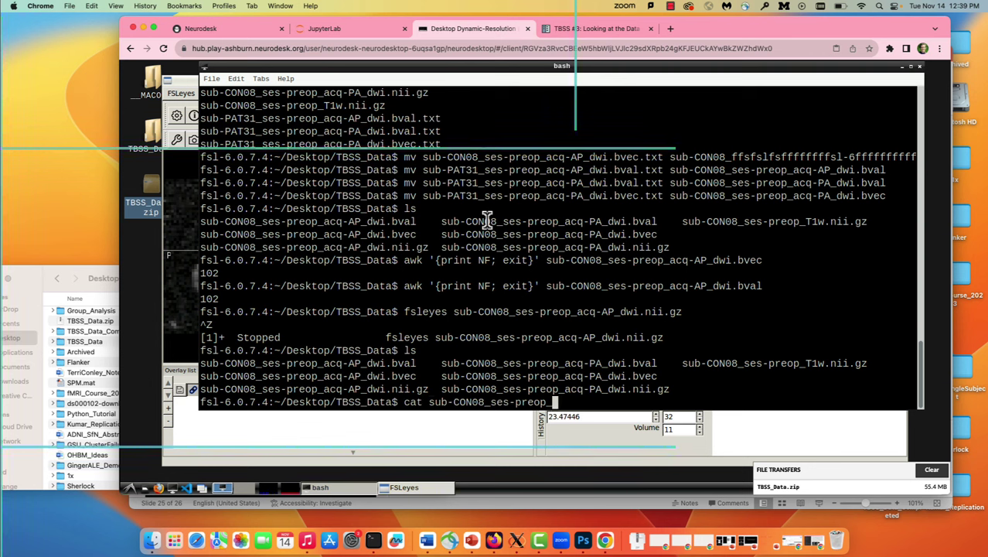
{"action": "type", "text": "acq_AP"}
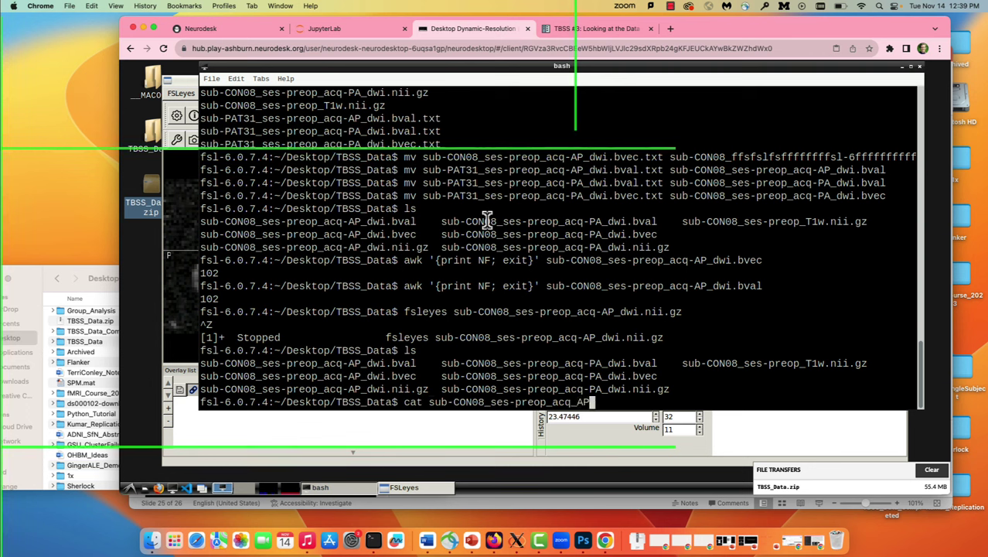
{"action": "type", "text": "dwi"}
{"action": "key", "text": "Left"}
{"action": "key", "text": "Left"}
{"action": "key", "text": "Left"}
{"action": "type", "text": "_"}
{"action": "key", "text": "Right"}
{"action": "key", "text": "Right"}
{"action": "key", "text": "Right"}
{"action": "type", "text": ".bval"}
{"action": "key", "text": "Return"}
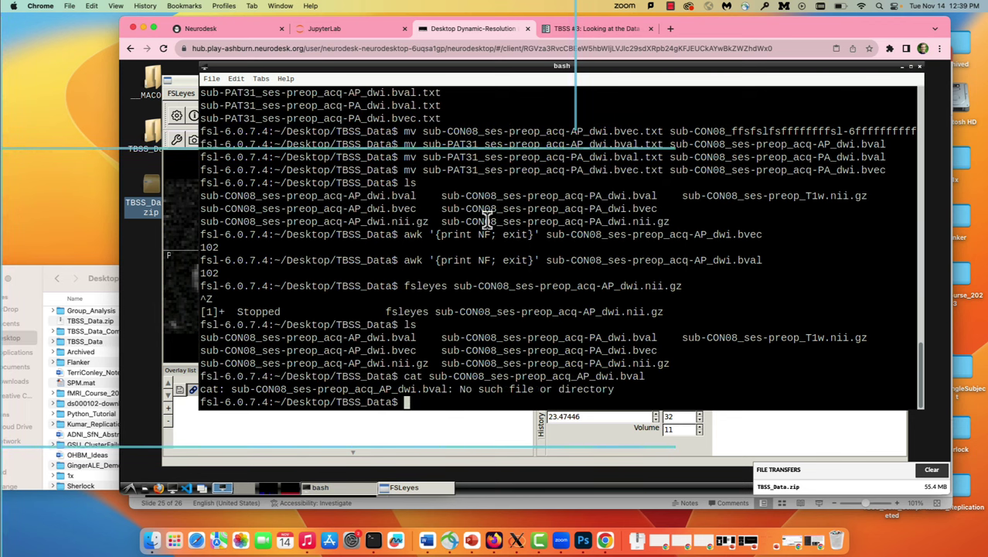
Correct the recalled command to cat sub-CON08_ses-preop_acq-AP_dwi.bval and run it to print the AP b-values
{"action": "key", "text": "Up"}
{"action": "key", "text": "BackSpace"}
{"action": "key", "text": "BackSpace"}
{"action": "key", "text": "BackSpace"}
{"action": "key", "text": "BackSpace"}
{"action": "key", "text": "BackSpace"}
{"action": "key", "text": "BackSpace"}
{"action": "key", "text": "BackSpace"}
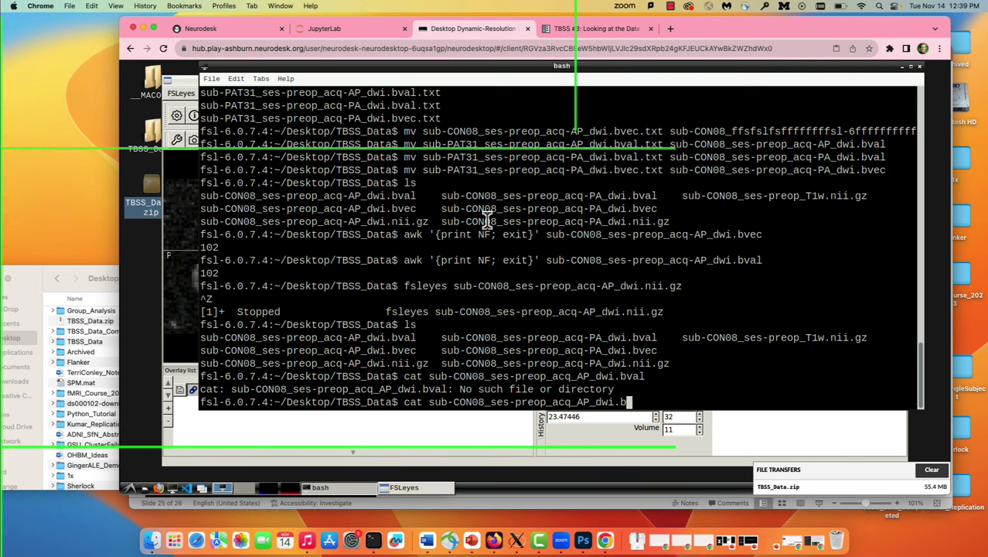
{"action": "key", "text": "BackSpace"}
{"action": "key", "text": "BackSpace"}
{"action": "key", "text": "BackSpace"}
{"action": "key", "text": "BackSpace"}
{"action": "key", "text": "BackSpace"}
{"action": "type", "text": "-AP"}
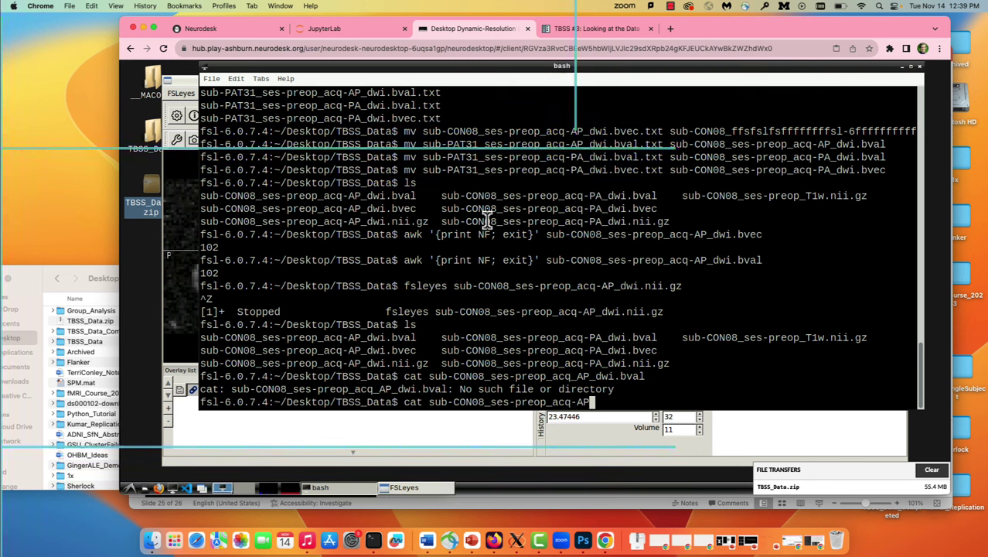
{"action": "type", "text": "_dwi.bval"}
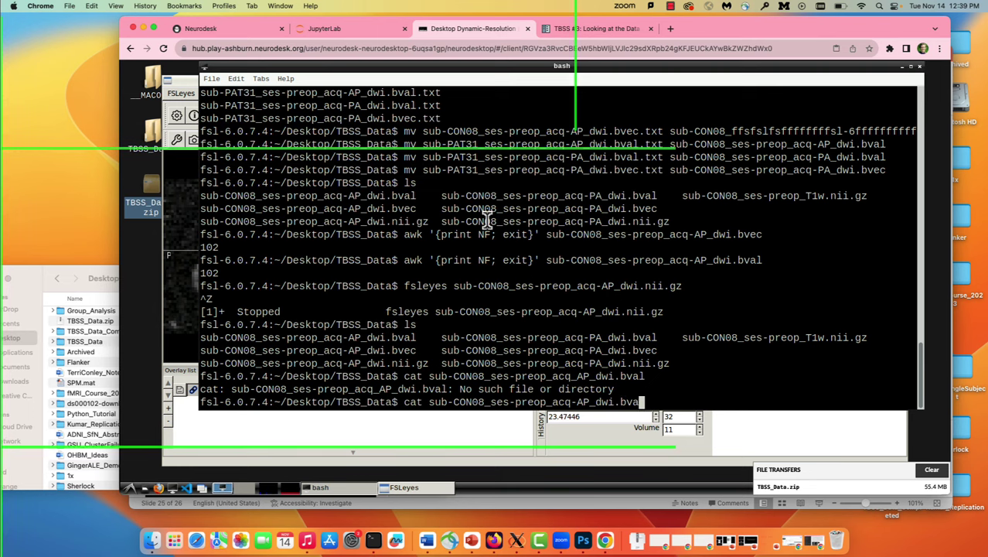
{"action": "key", "text": "Return"}
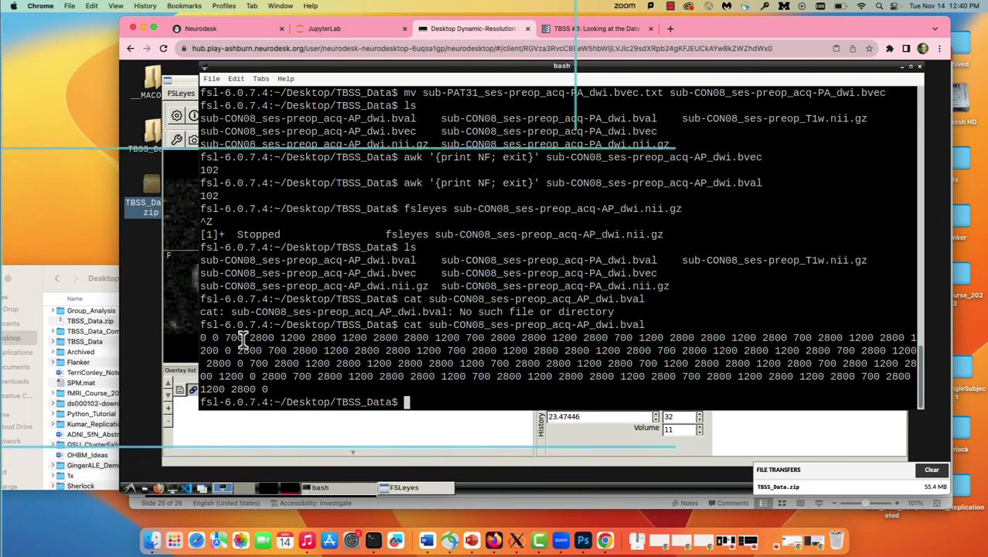
Resume the suspended fsleyes process with bg and step the AP image's volume back down to 3
{"action": "type", "text": "bg"}
{"action": "key", "text": "Return"}
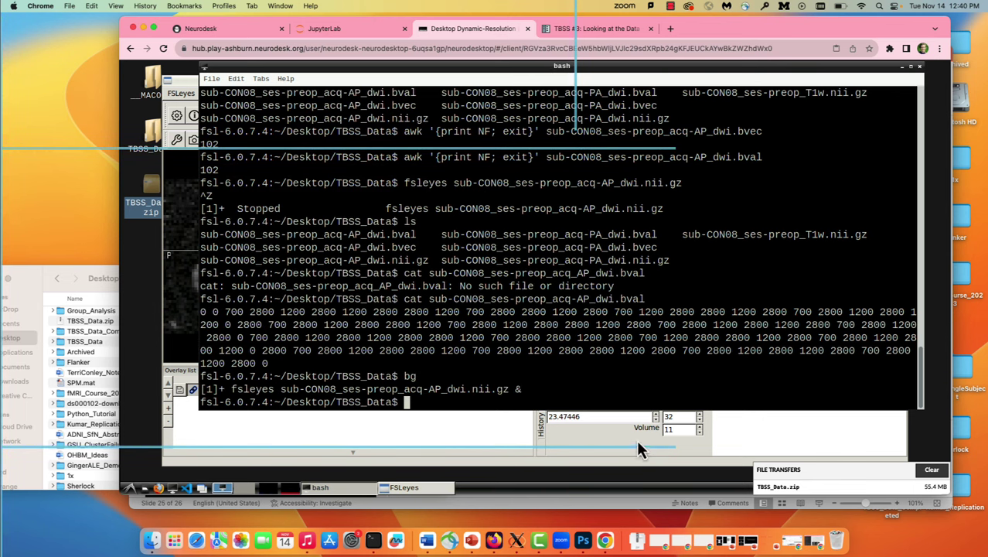
{"action": "left_click", "coordinate": [701, 435]}
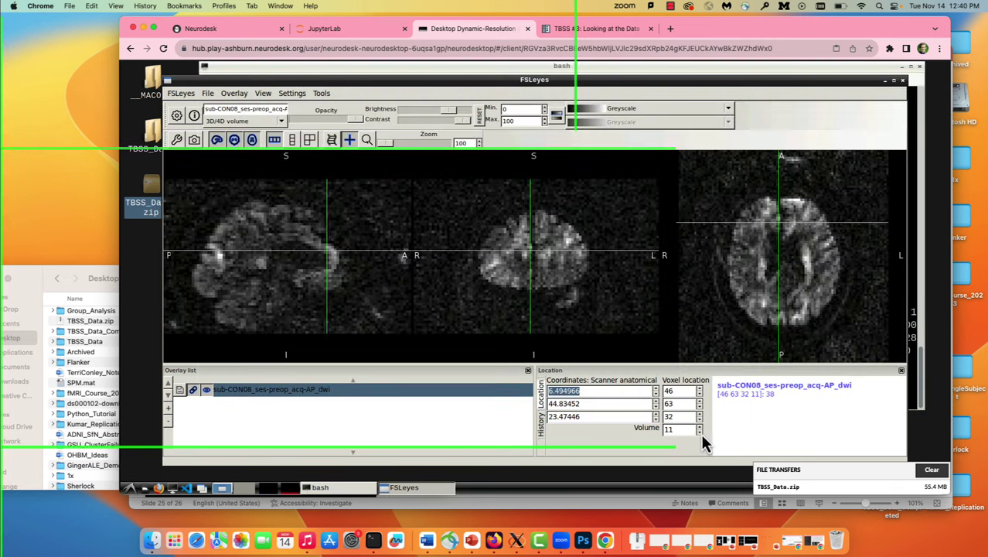
{"action": "left_click", "coordinate": [700, 432]}
{"action": "left_click", "coordinate": [700, 433]}
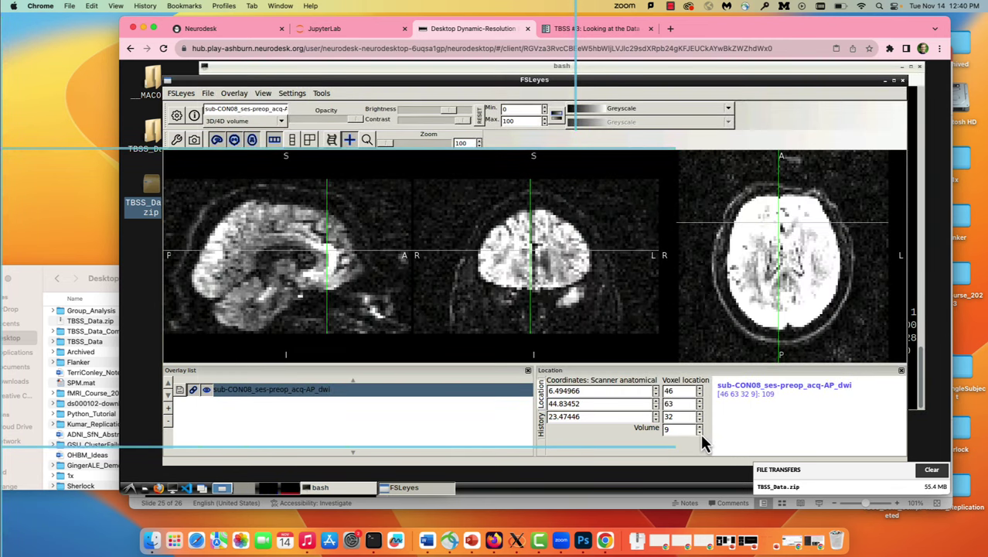
{"action": "left_click", "coordinate": [700, 432]}
{"action": "left_click", "coordinate": [700, 433]}
{"action": "left_click", "coordinate": [700, 432]}
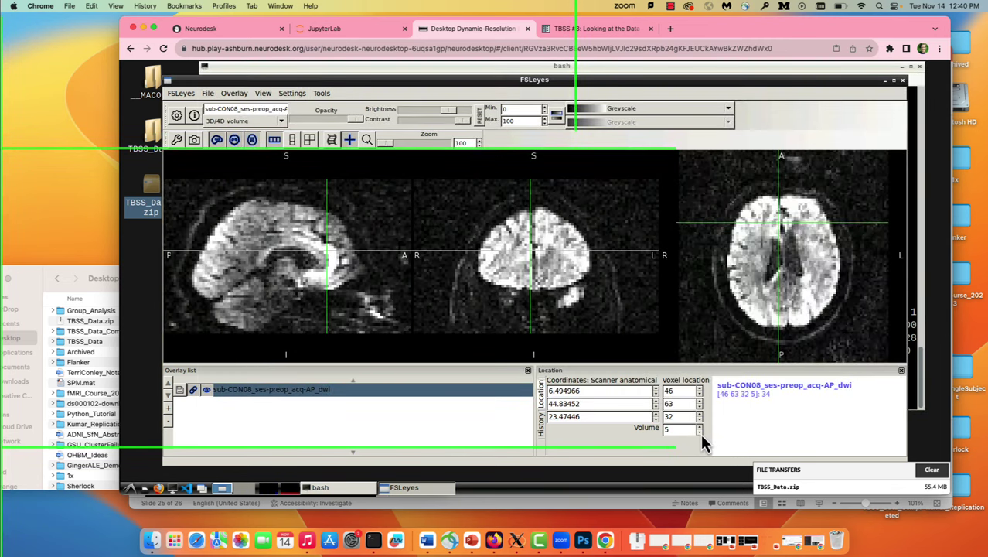
{"action": "left_click", "coordinate": [700, 432]}
{"action": "left_click", "coordinate": [700, 433]}
{"action": "left_click", "coordinate": [700, 432]}
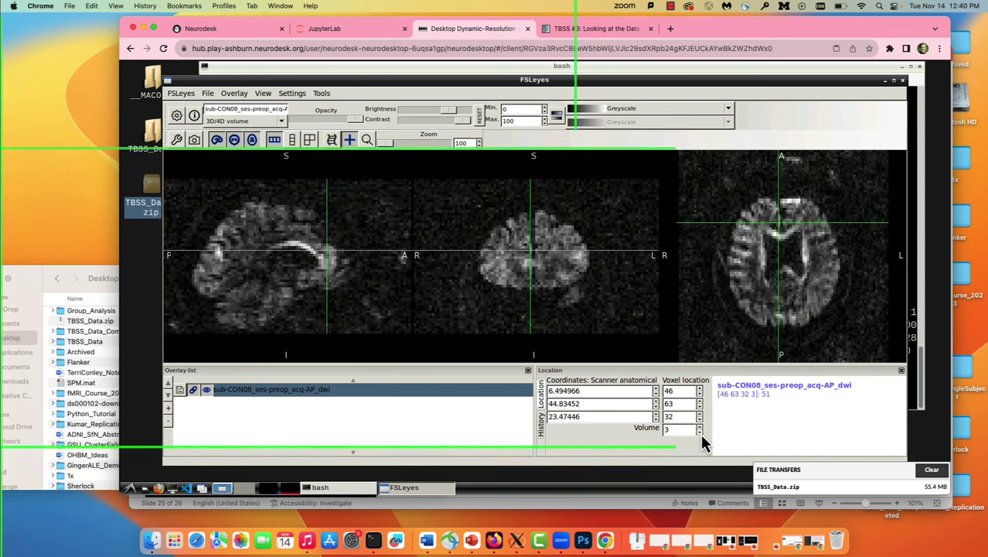
Return to the TBSS tutorial, skim the rest of the Looking at the Data chapter, and open the next chapter, TBSS #4: topup and eddy
{"action": "left_click", "coordinate": [651, 68]}
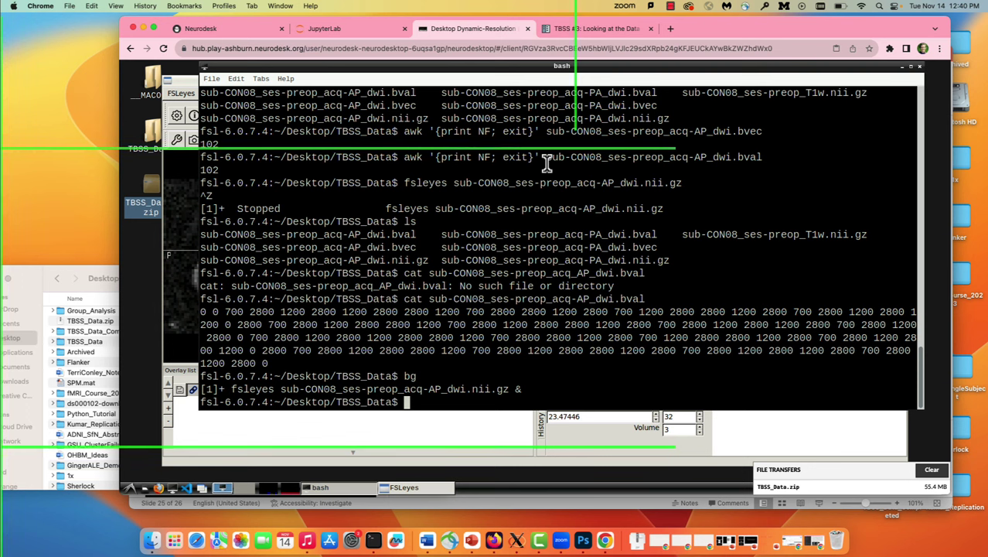
{"action": "left_click", "coordinate": [571, 31]}
{"action": "scroll", "coordinate": [585, 241], "scroll_direction": "down", "scroll_amount": 15}
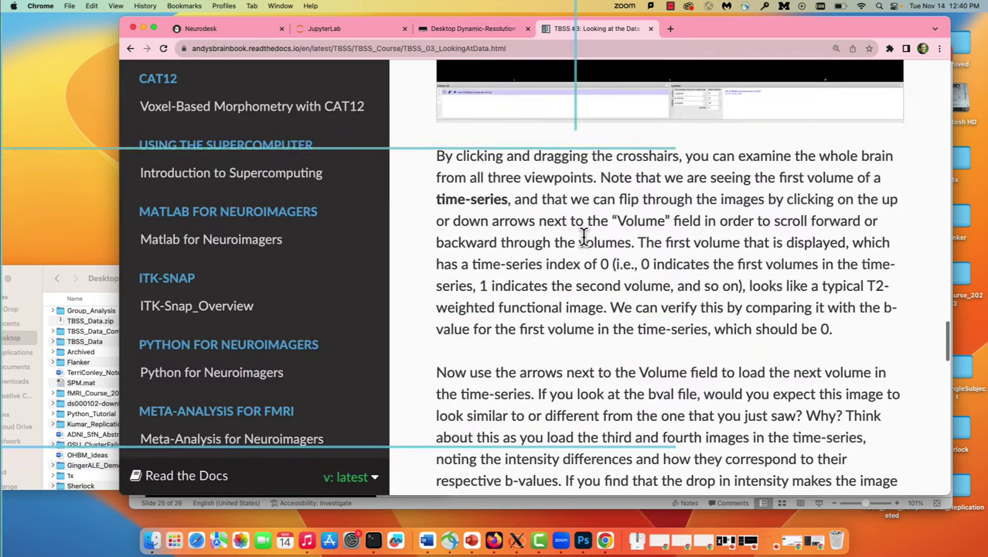
{"action": "scroll", "coordinate": [585, 242], "scroll_direction": "down", "scroll_amount": 15}
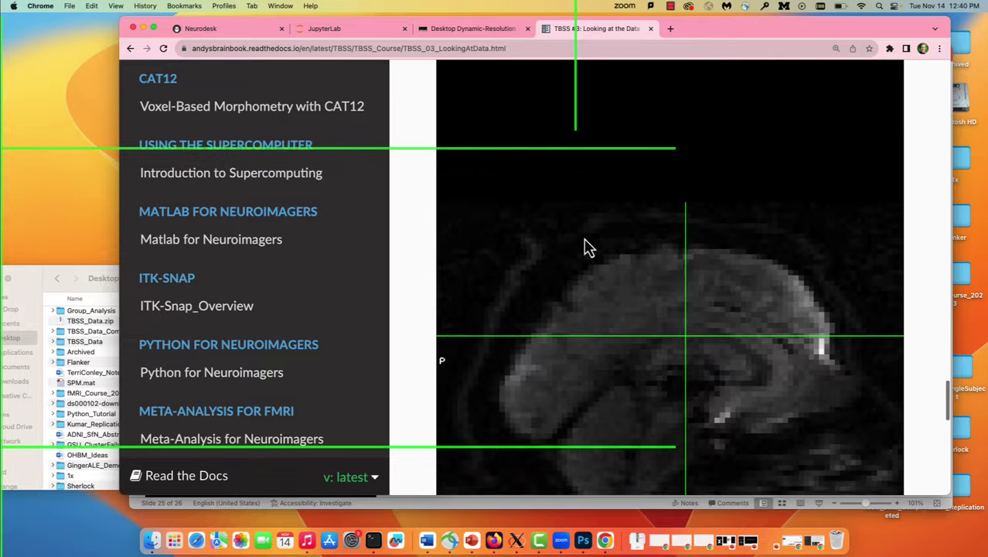
{"action": "scroll", "coordinate": [586, 246], "scroll_direction": "down", "scroll_amount": 5}
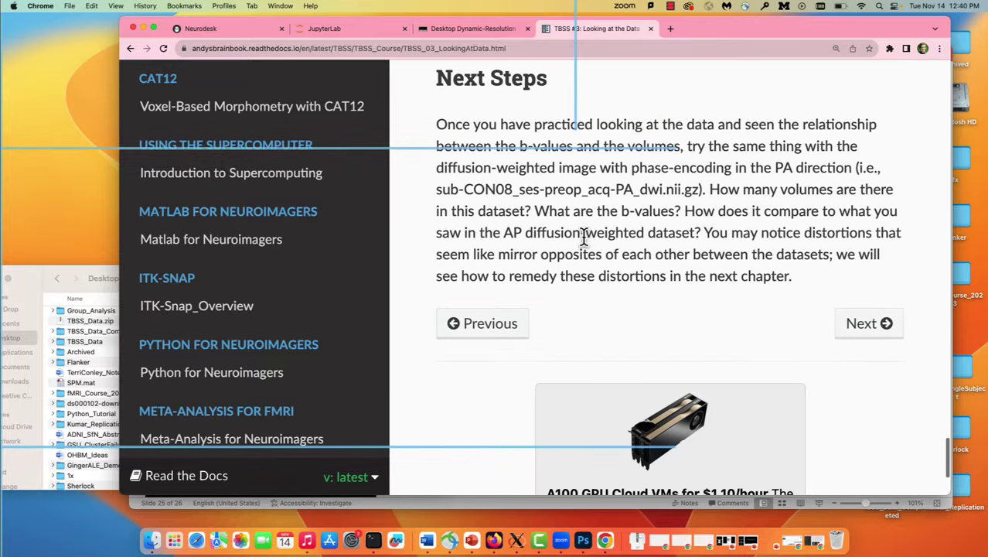
{"action": "left_click", "coordinate": [864, 332]}
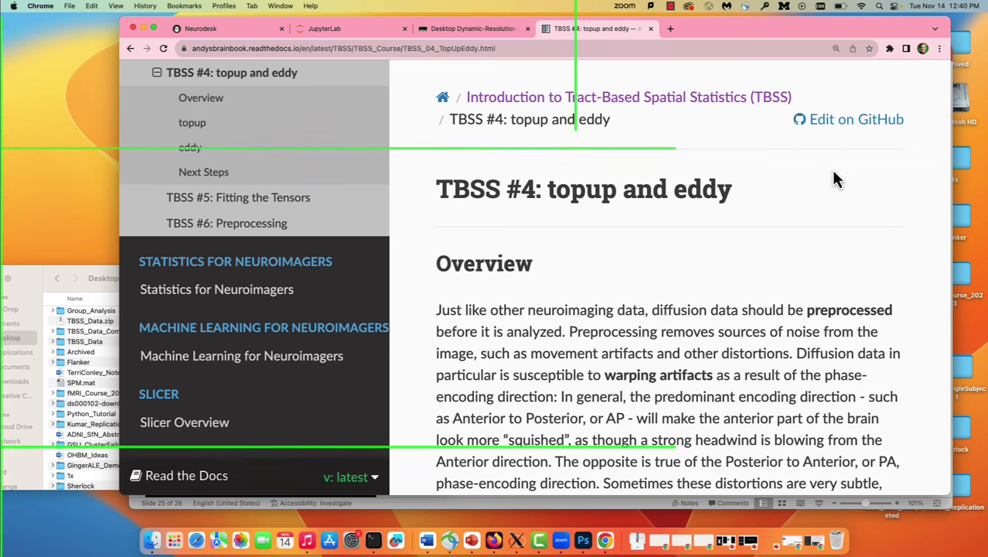
Read the chapter's overview of AP and PA phase-encoding distortions down to the start of the topup section
{"action": "left_click_drag", "start_coordinate": [722, 195], "coordinate": [685, 200]}
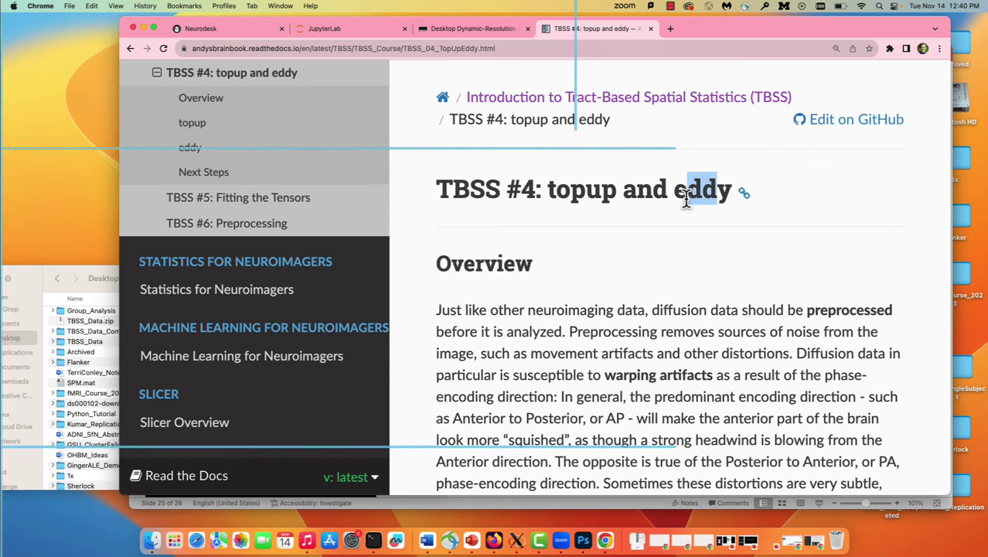
{"action": "left_click", "coordinate": [703, 227]}
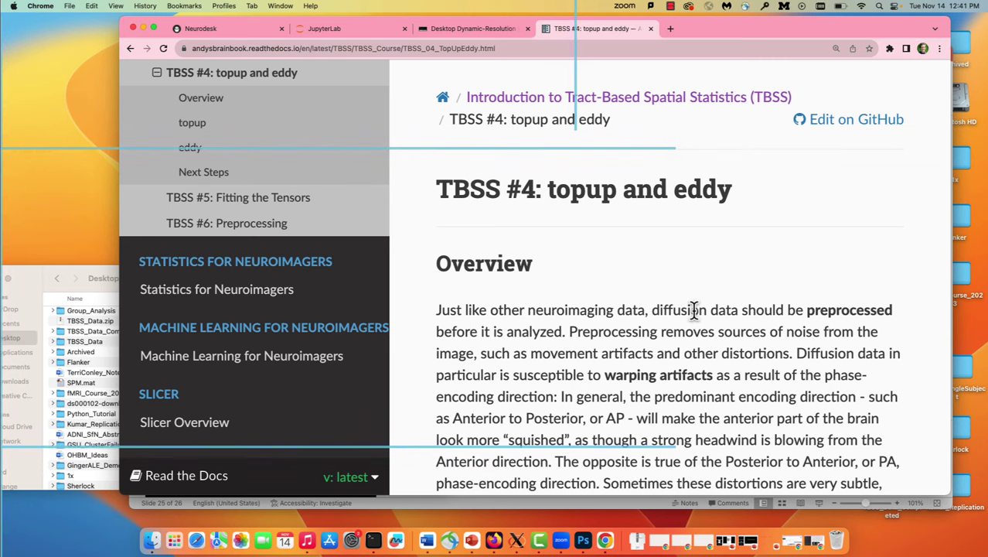
{"action": "scroll", "coordinate": [694, 310], "scroll_direction": "down", "scroll_amount": 1}
{"action": "scroll", "coordinate": [694, 310], "scroll_direction": "down", "scroll_amount": 8}
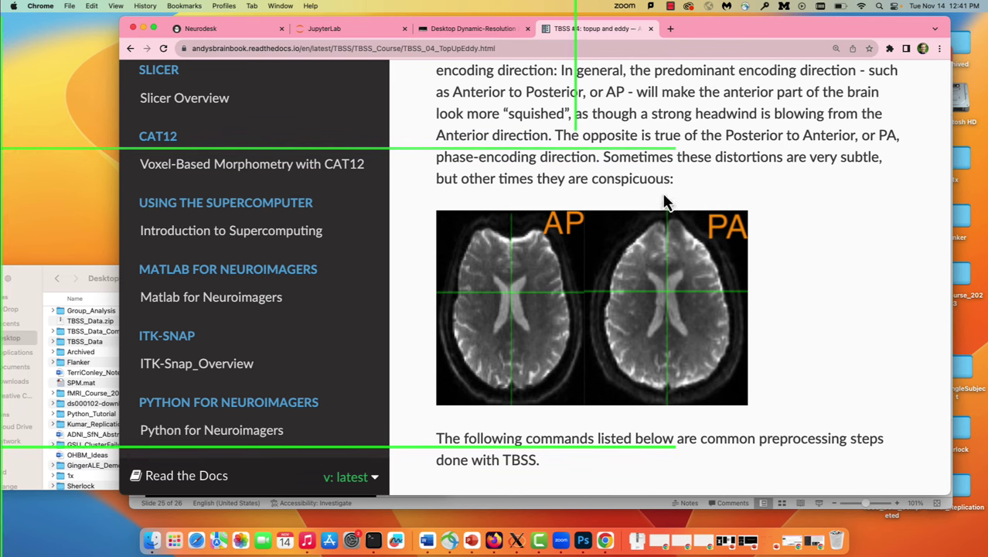
{"action": "scroll", "coordinate": [668, 232], "scroll_direction": "down", "scroll_amount": 5}
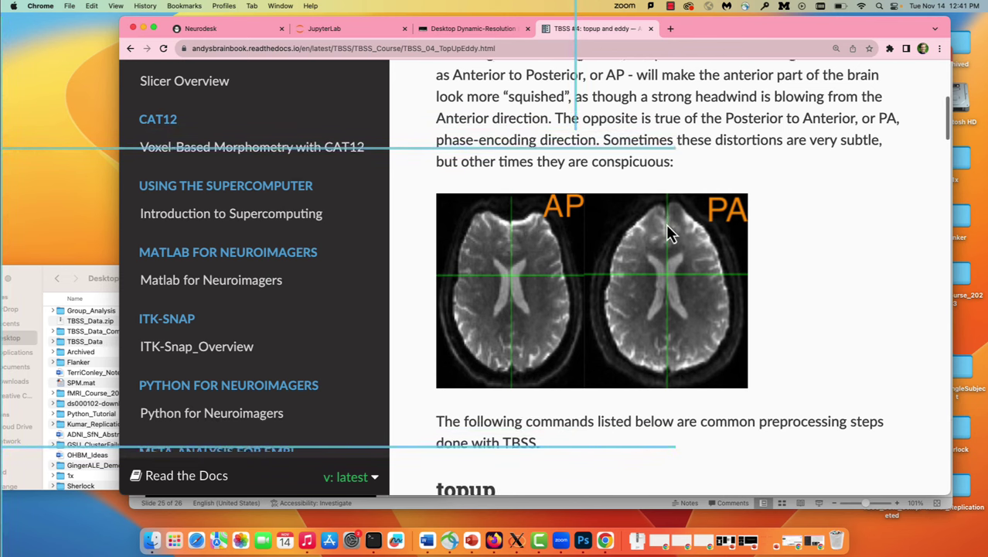
{"action": "scroll", "coordinate": [666, 226], "scroll_direction": "down", "scroll_amount": 5}
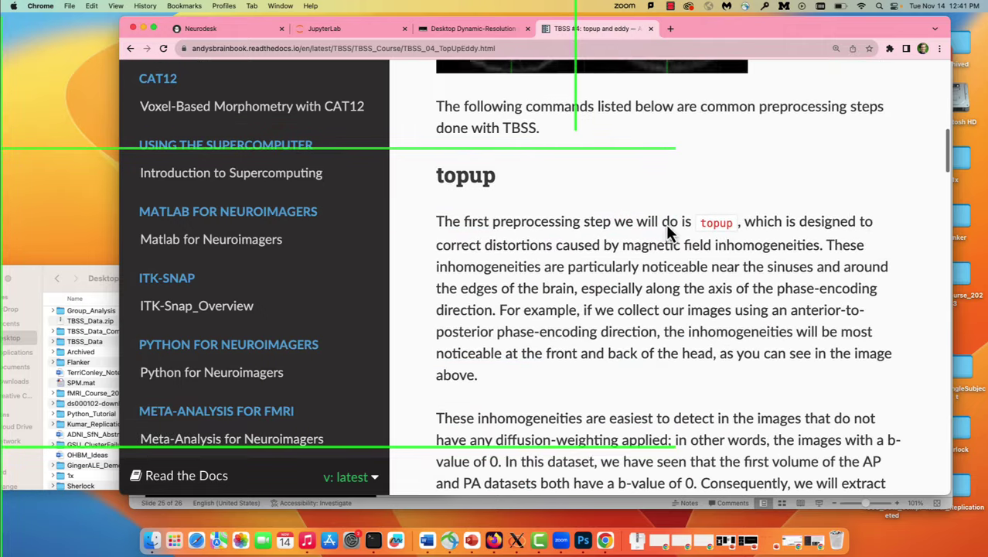
Copy the tutorial's two fslroi commands into the bash terminal, run them to extract the first AP and PA volumes, and list the folder with ls
{"action": "scroll", "coordinate": [666, 225], "scroll_direction": "down", "scroll_amount": 2}
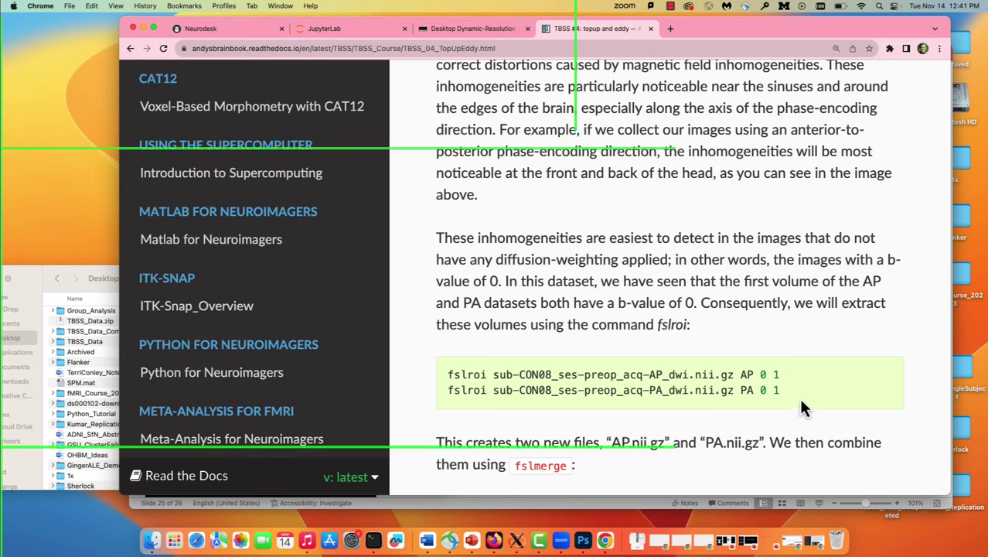
{"action": "left_click_drag", "start_coordinate": [782, 392], "coordinate": [449, 374]}
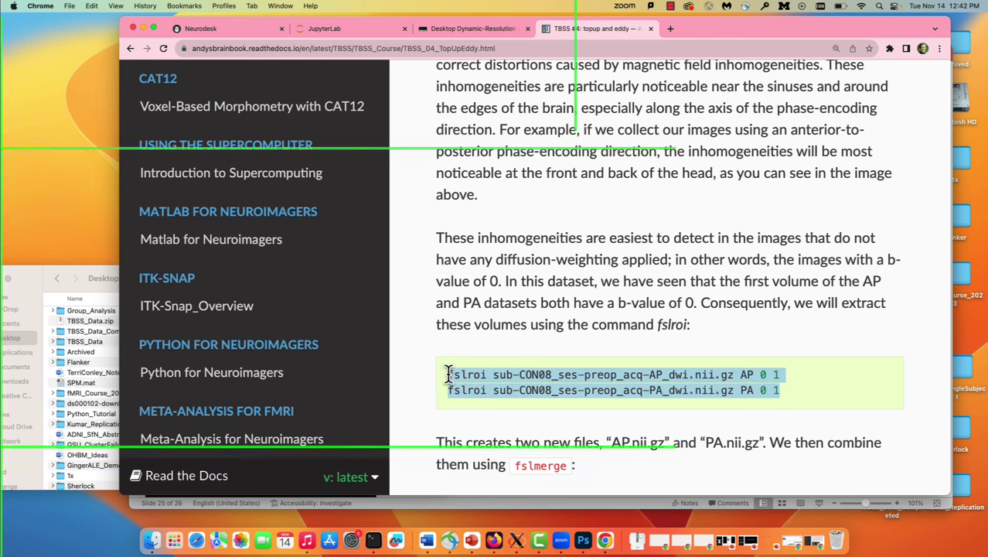
{"action": "left_click", "coordinate": [452, 30]}
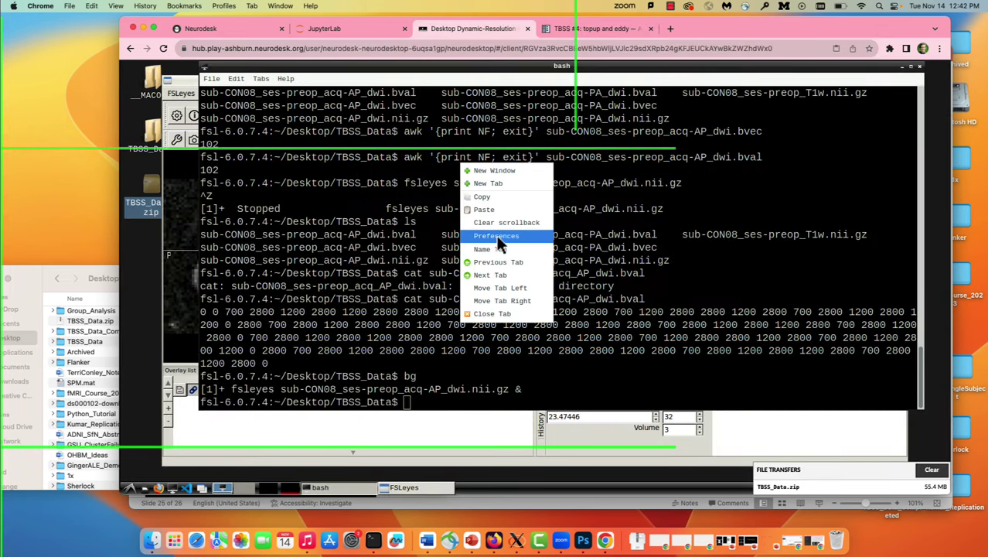
{"action": "left_click", "coordinate": [483, 210]}
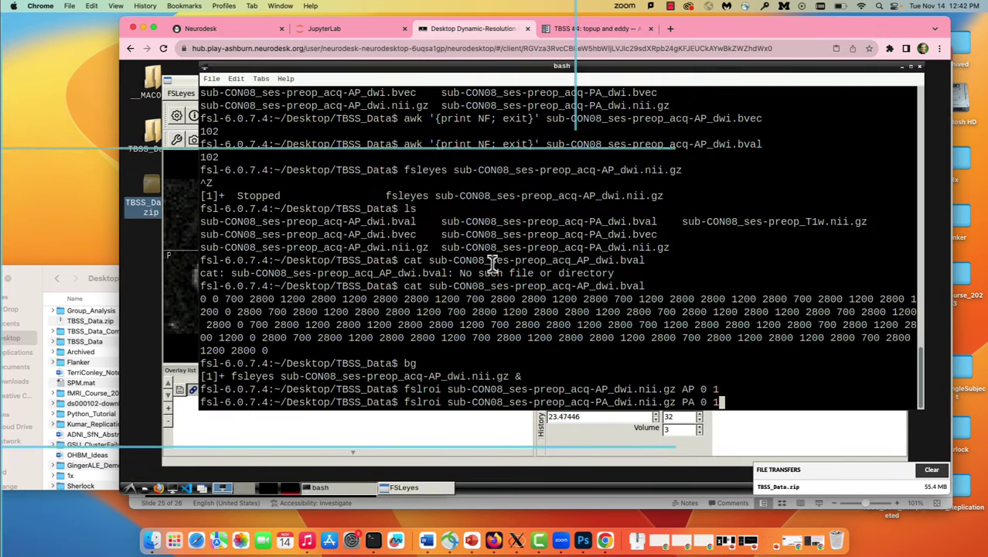
{"action": "key", "text": "Return"}
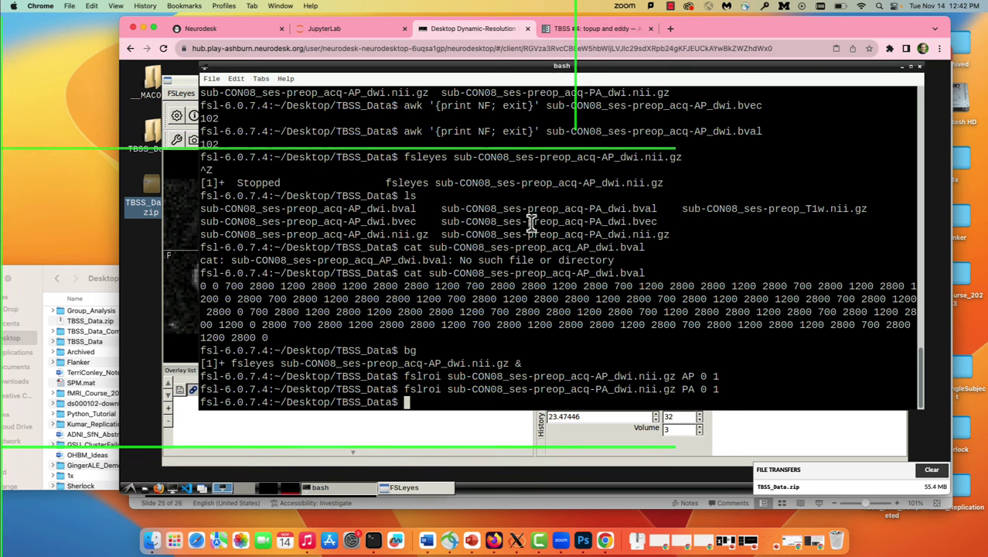
{"action": "type", "text": "ls"}
{"action": "key", "text": "Return"}
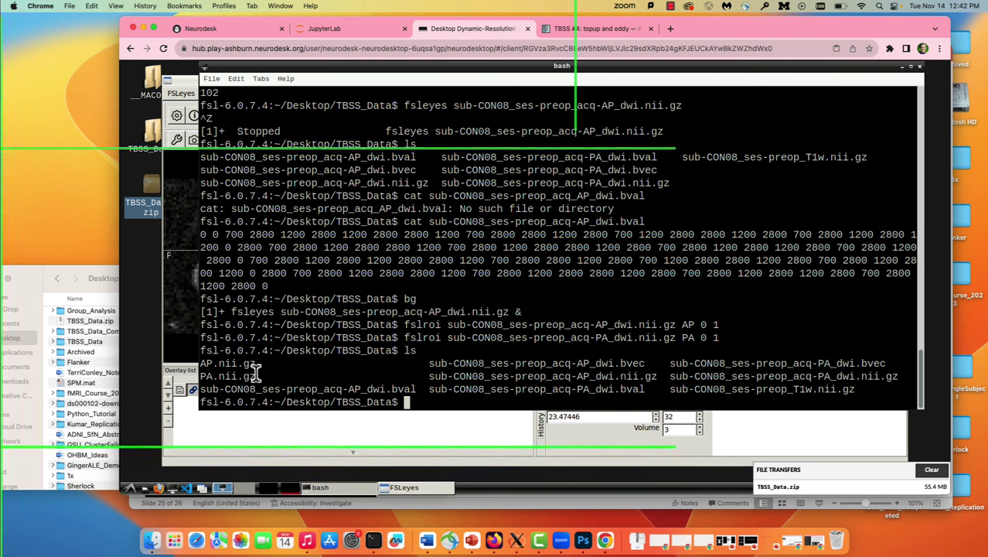
Load AP.nii.gz and PA.nii.gz from the TBSS_Data folder as overlays in FSLeyes
{"action": "left_click", "coordinate": [184, 379]}
{"action": "left_click", "coordinate": [207, 93]}
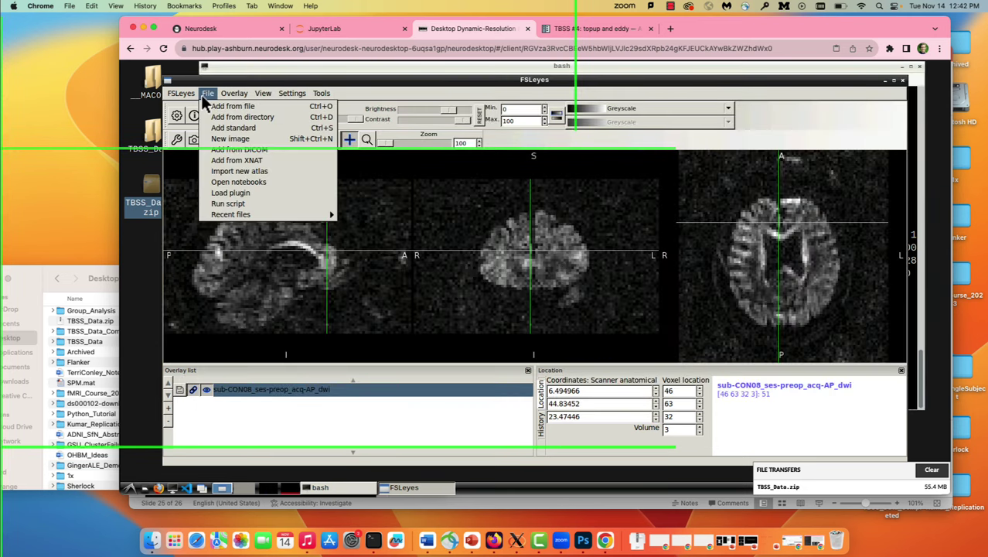
{"action": "left_click", "coordinate": [231, 106]}
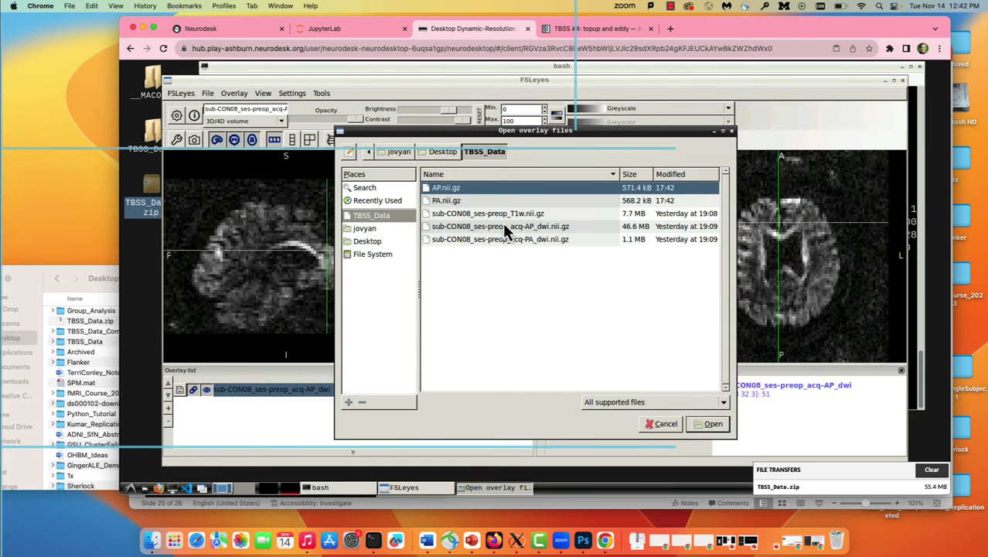
{"action": "left_click", "coordinate": [712, 423]}
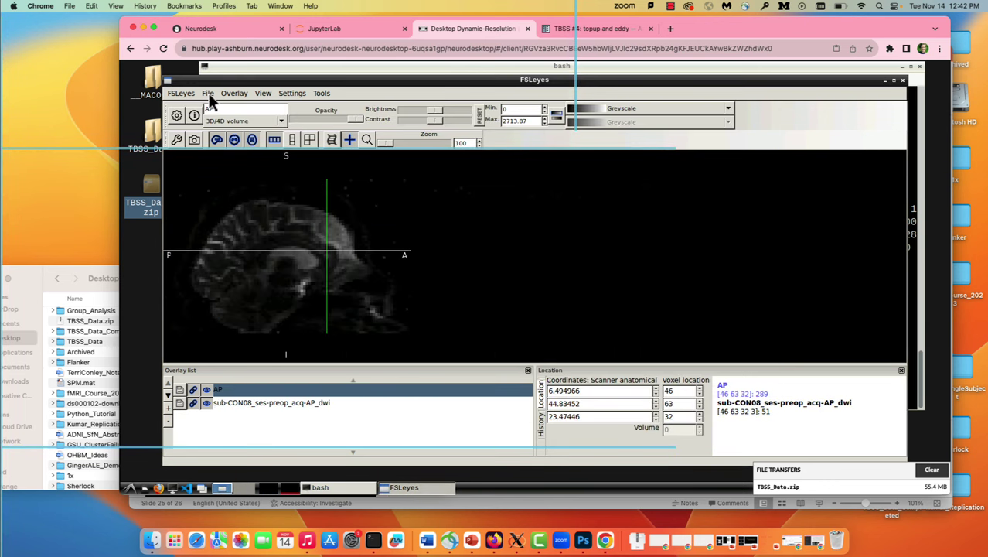
{"action": "left_click", "coordinate": [209, 93]}
{"action": "left_click", "coordinate": [218, 108]}
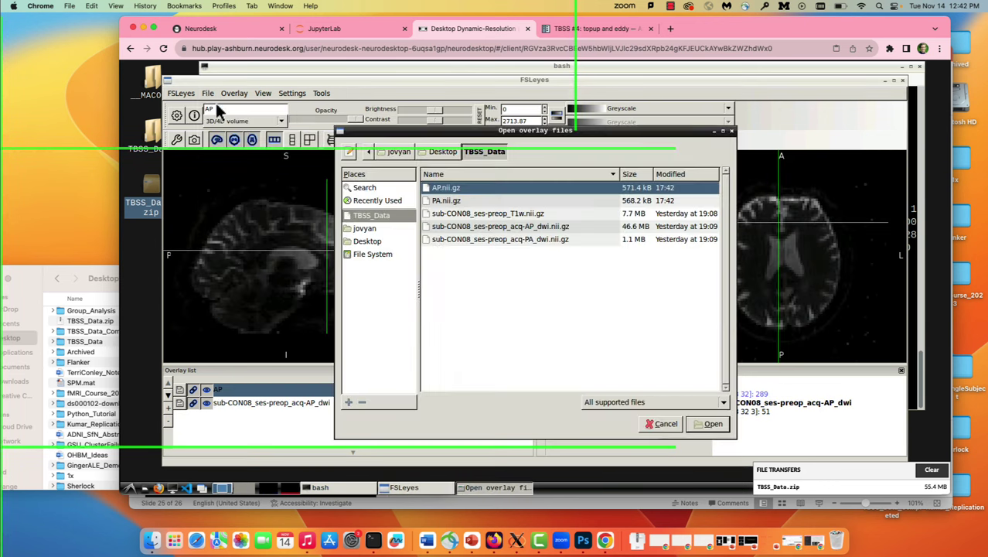
{"action": "left_click", "coordinate": [446, 202]}
{"action": "double_click", "coordinate": [447, 202]}
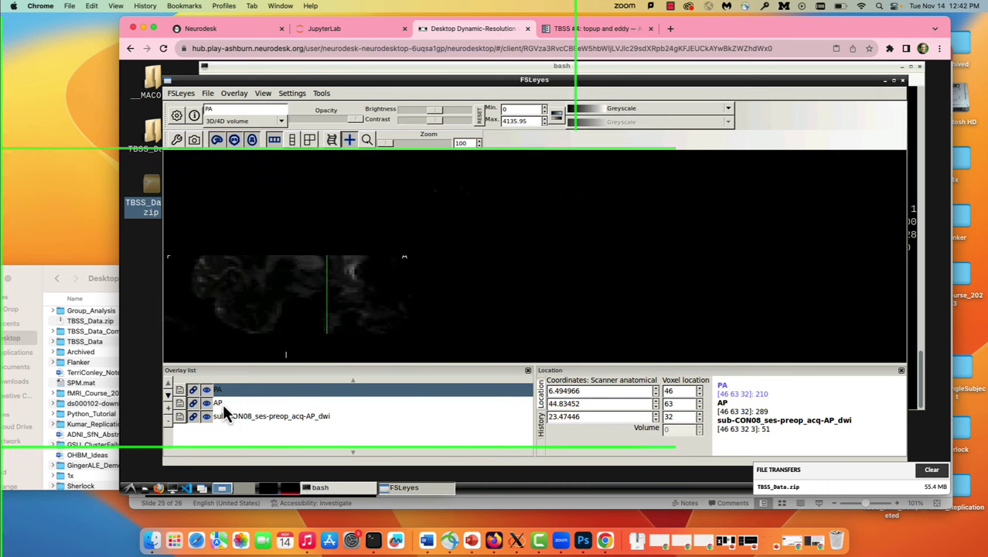
Set the maximum display intensity to 1000 for both the AP and PA overlays
{"action": "left_click", "coordinate": [223, 403]}
{"action": "double_click", "coordinate": [520, 120]}
{"action": "type", "text": "1000"}
{"action": "key", "text": "Return"}
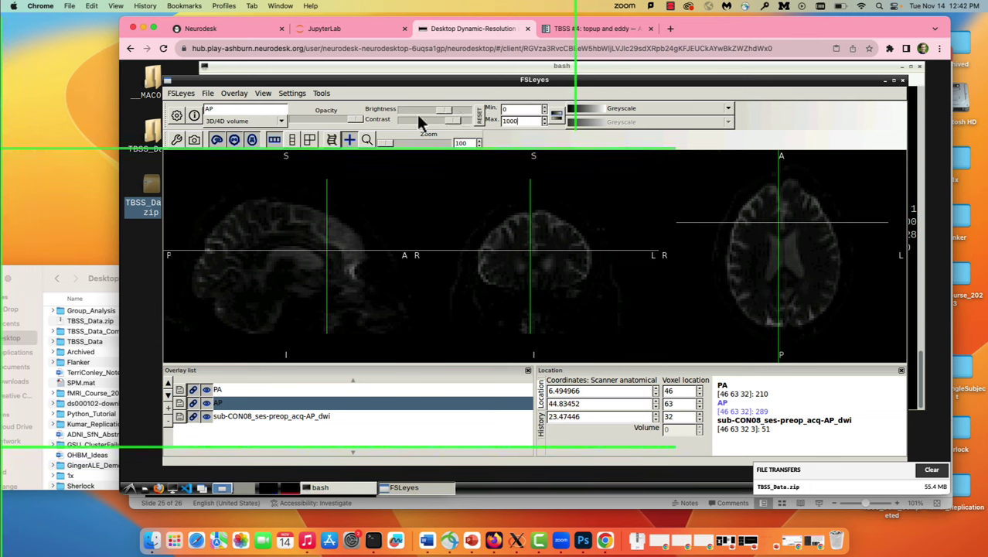
{"action": "left_click", "coordinate": [266, 389]}
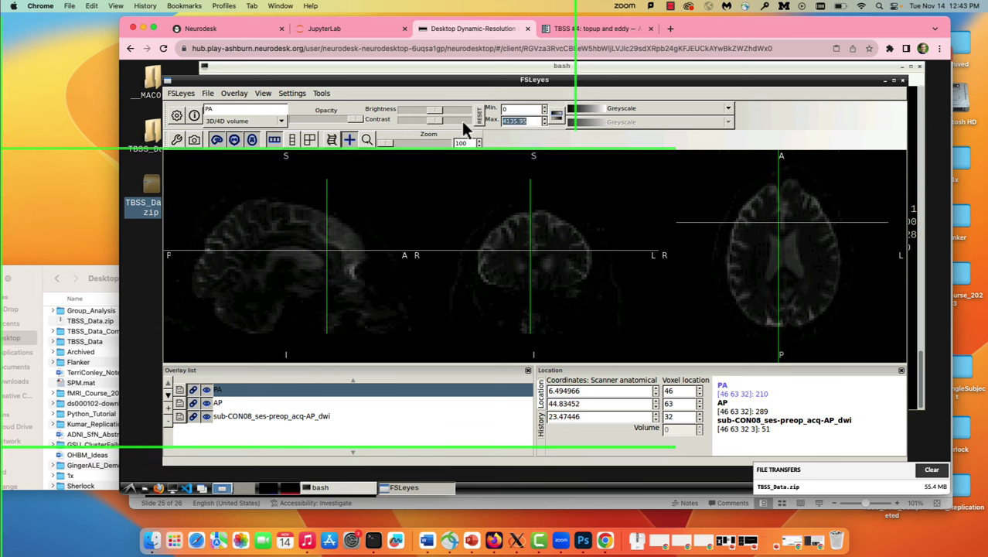
{"action": "type", "text": "1000"}
{"action": "key", "text": "Return"}
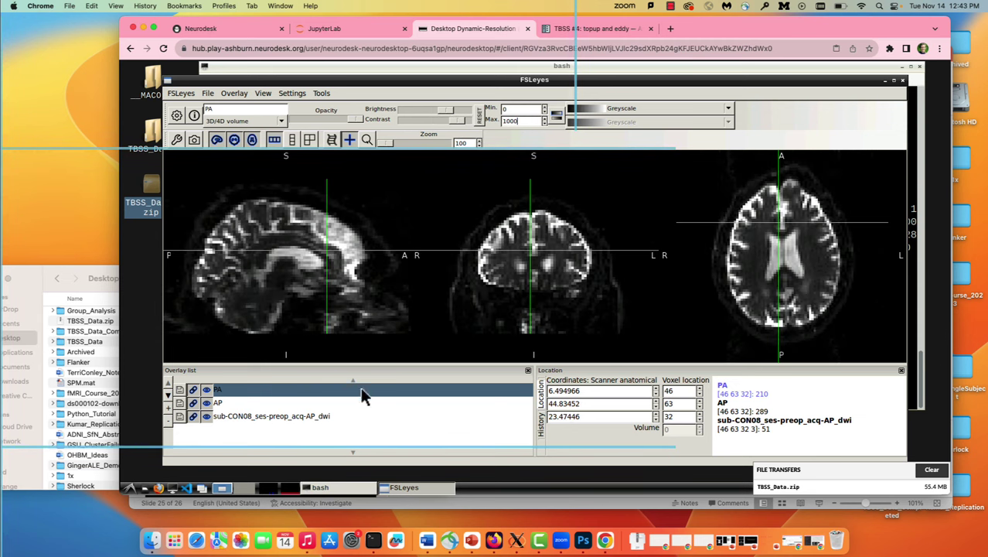
Toggle the visibility of the AP and PA overlays to compare their phase-encoding distortions
{"action": "left_click", "coordinate": [236, 402]}
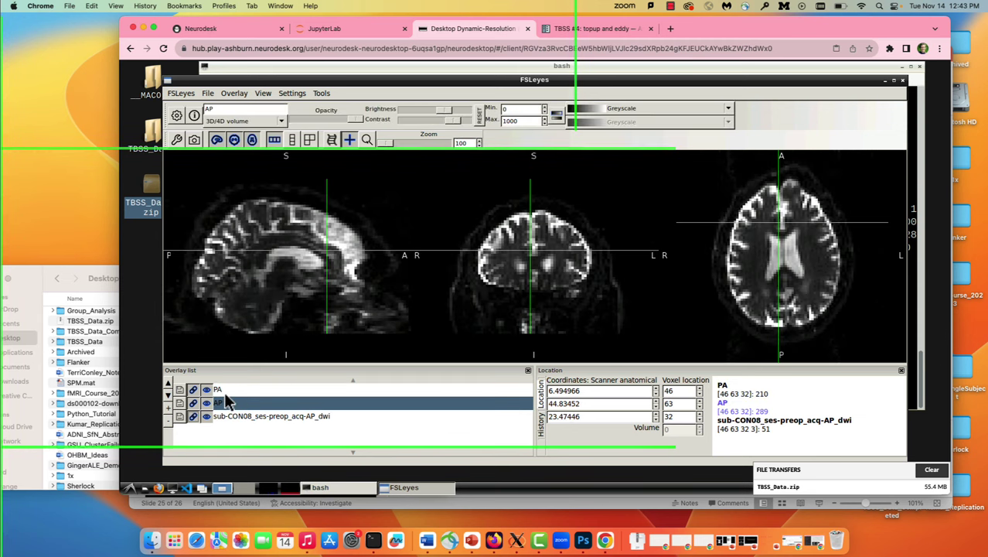
{"action": "left_click", "coordinate": [224, 391]}
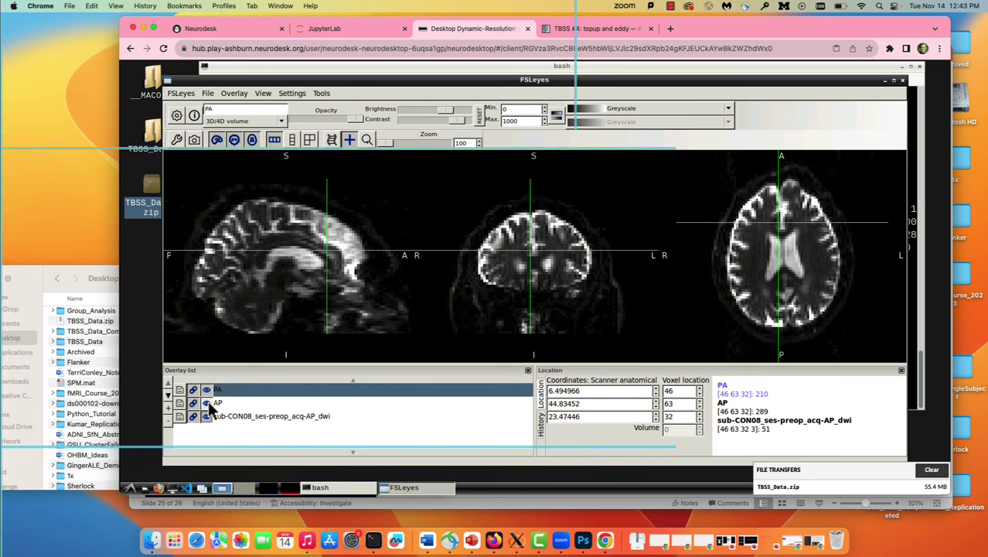
{"action": "left_click", "coordinate": [208, 406]}
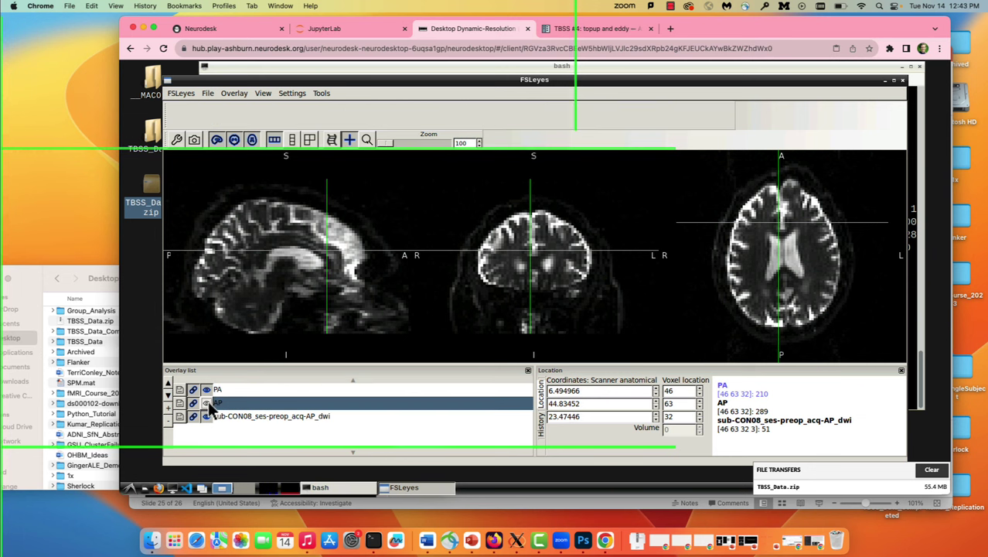
{"action": "left_click", "coordinate": [206, 391]}
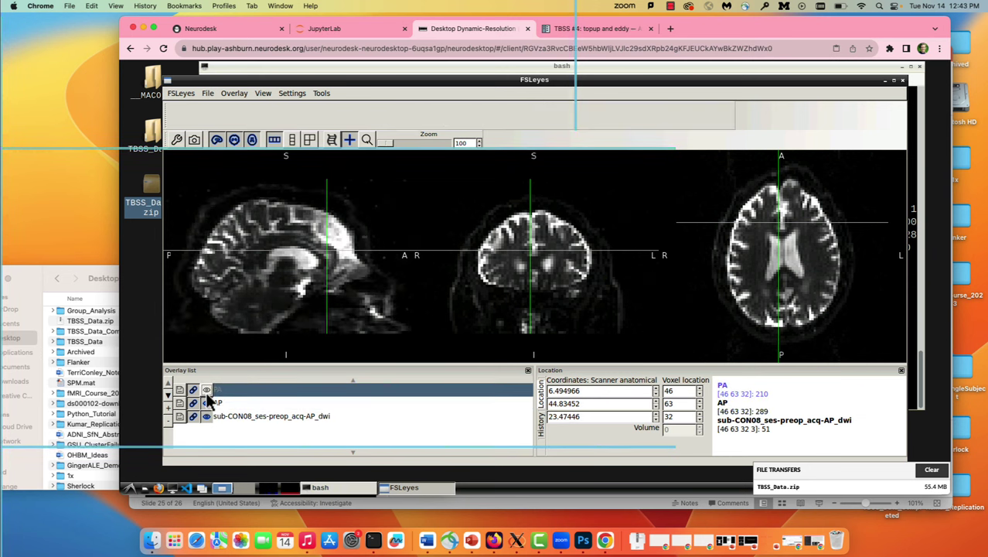
{"action": "left_click", "coordinate": [206, 393]}
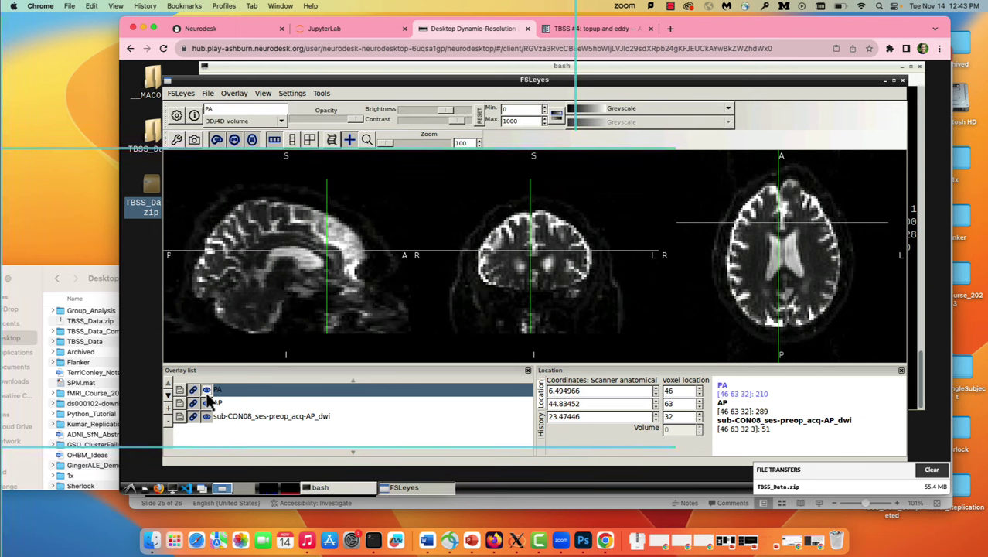
{"action": "left_click", "coordinate": [207, 393]}
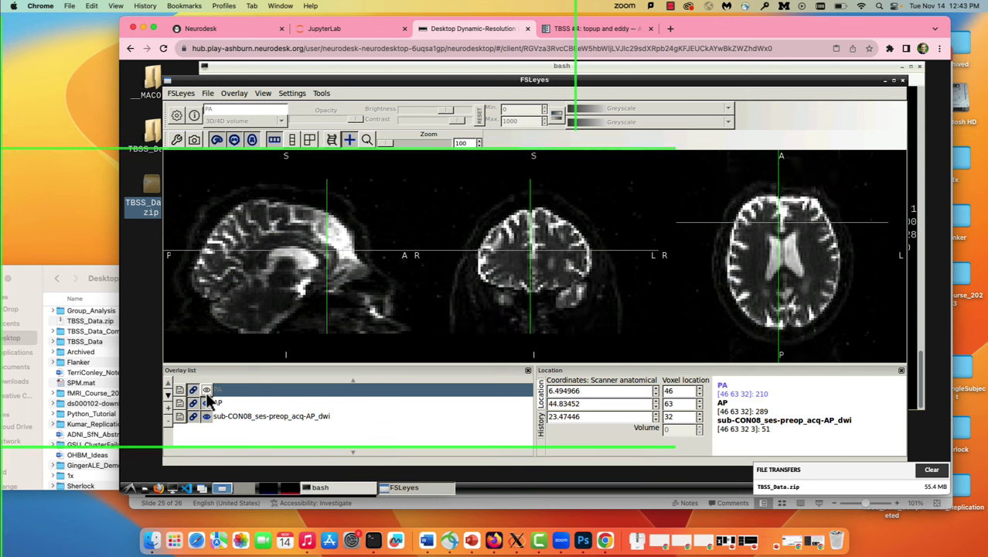
{"action": "left_click", "coordinate": [206, 391]}
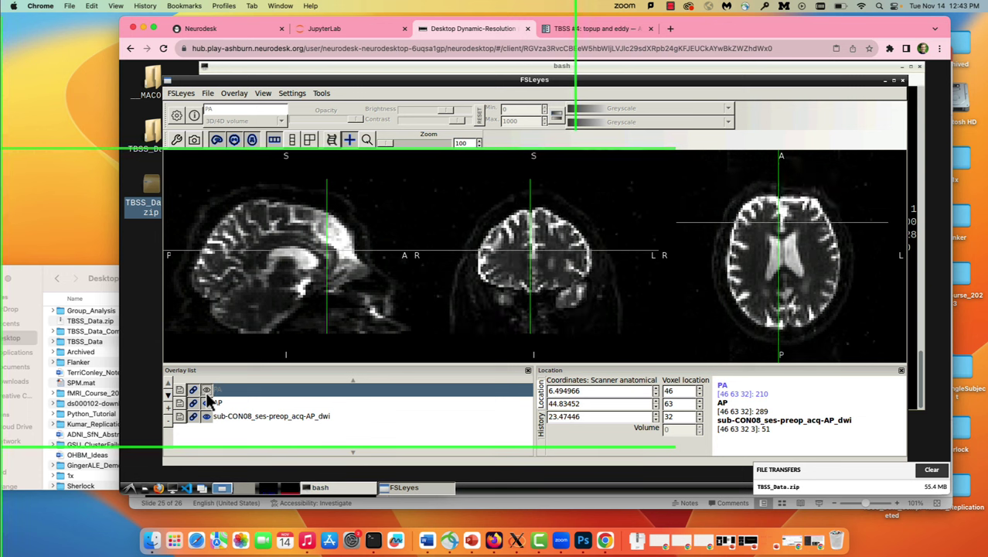
Copy the fslmerge command that combines AP.nii.gz and PA.nii.gz from the TBSS topup and eddy tutorial page
{"action": "left_click", "coordinate": [586, 31]}
{"action": "scroll", "coordinate": [574, 278], "scroll_direction": "down", "scroll_amount": 5}
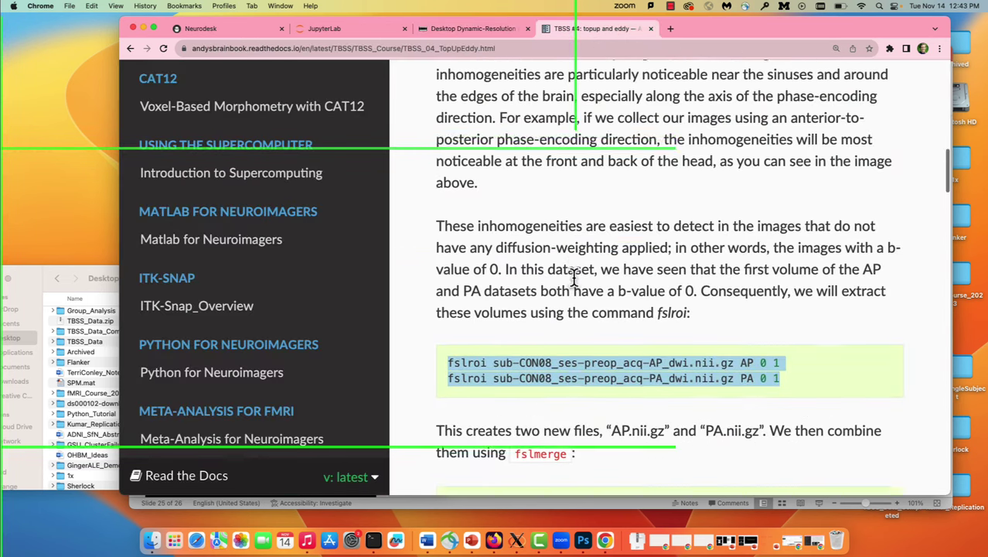
{"action": "scroll", "coordinate": [704, 344], "scroll_direction": "down", "scroll_amount": 1}
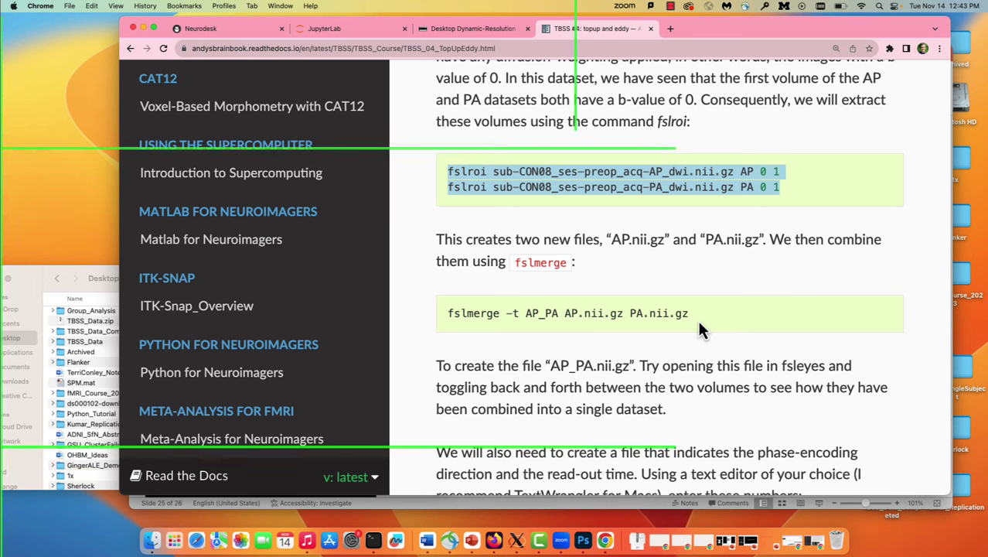
{"action": "left_click_drag", "start_coordinate": [695, 314], "coordinate": [453, 308]}
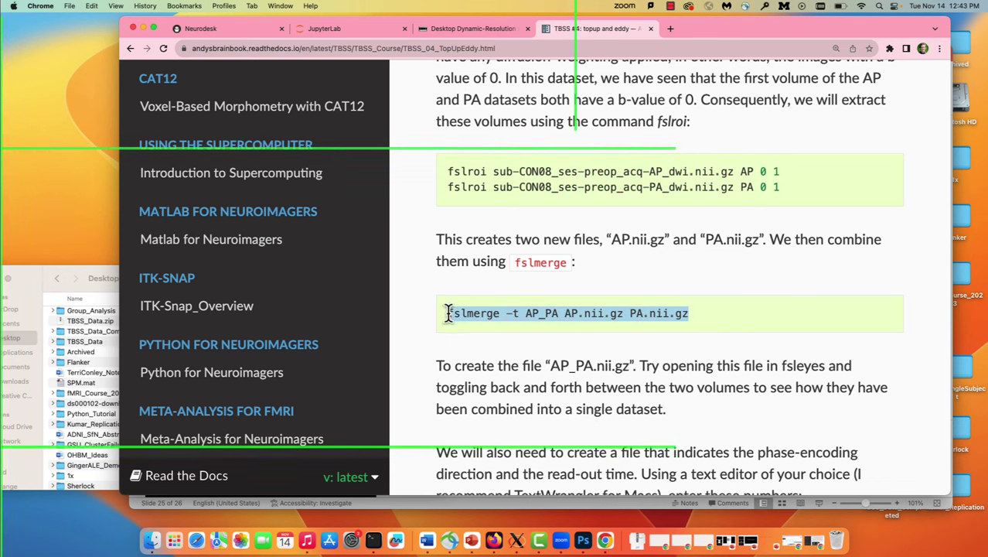
{"action": "key", "text": "super+c"}
In the Neurodesk bash terminal, run fslmerge -t AP_PA AP.nii.gz PA.nii.gz from a clean prompt
{"action": "left_click", "coordinate": [459, 29]}
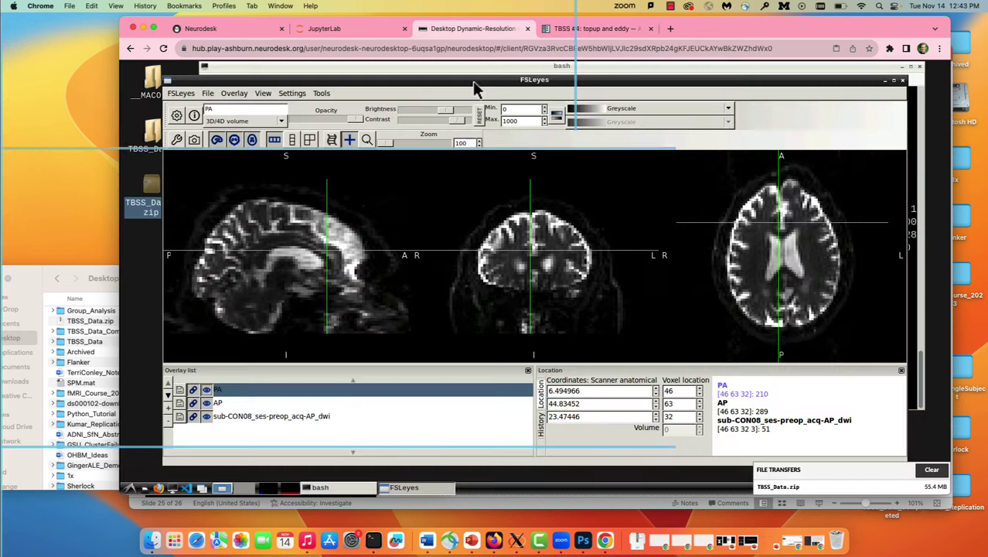
{"action": "left_click", "coordinate": [595, 68]}
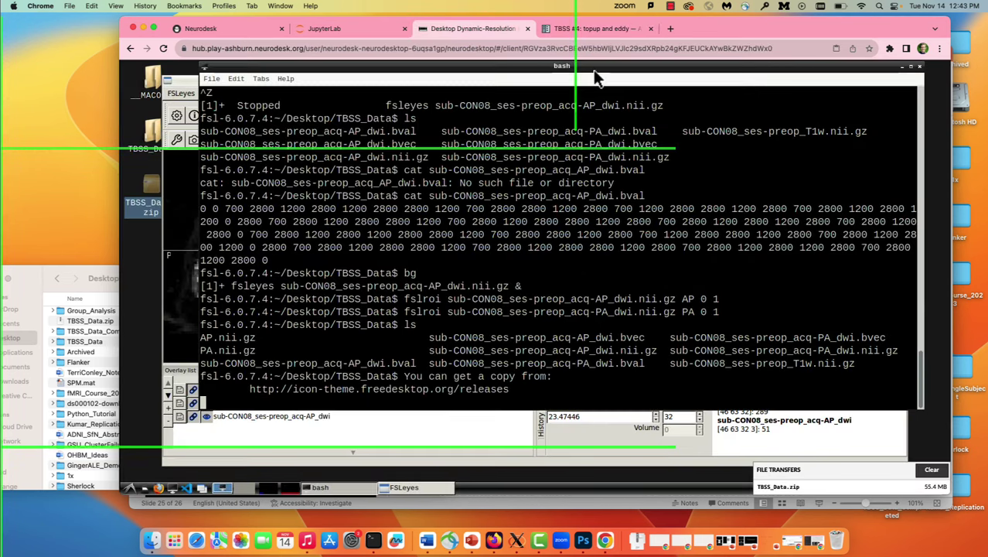
{"action": "left_click", "coordinate": [481, 389]}
{"action": "key", "text": "Return"}
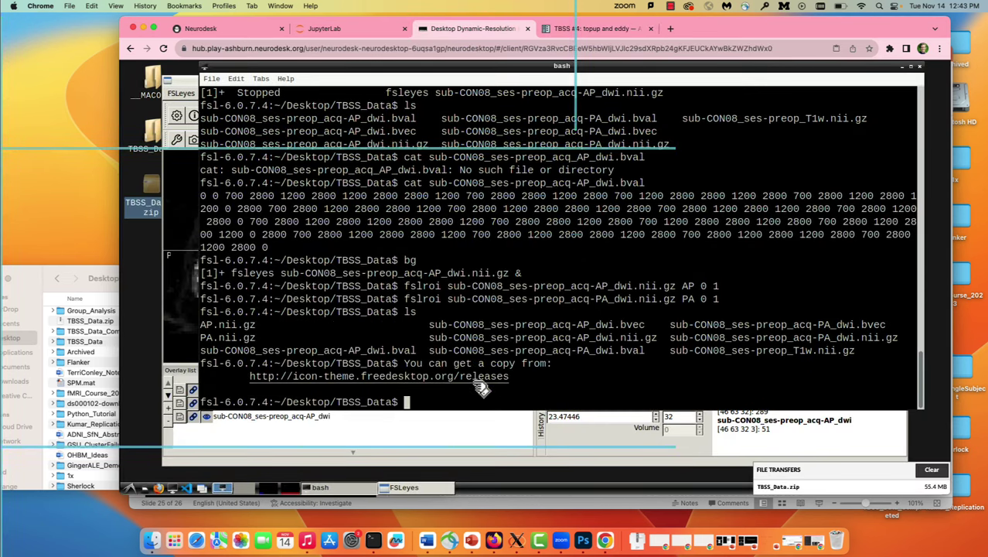
{"action": "right_click", "coordinate": [513, 395]}
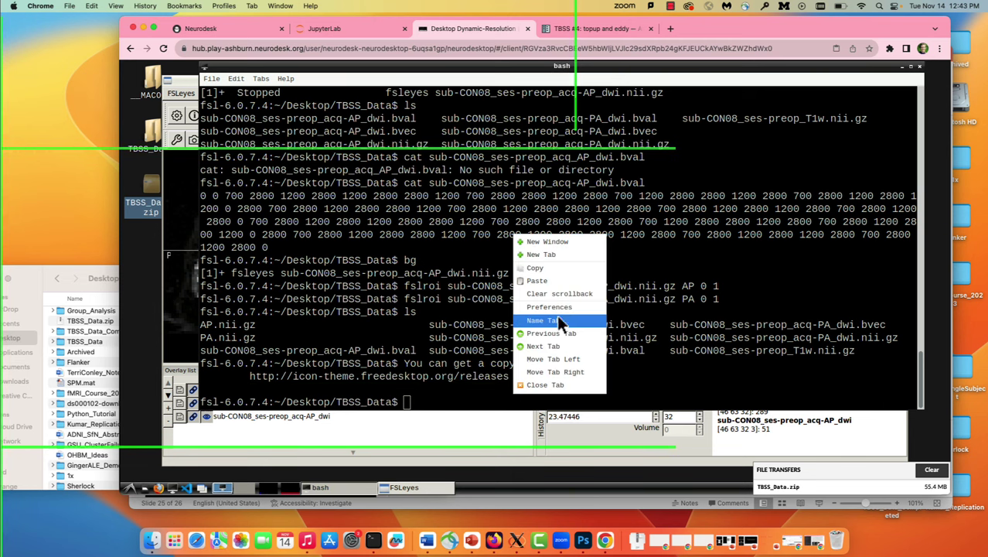
{"action": "left_click", "coordinate": [538, 281]}
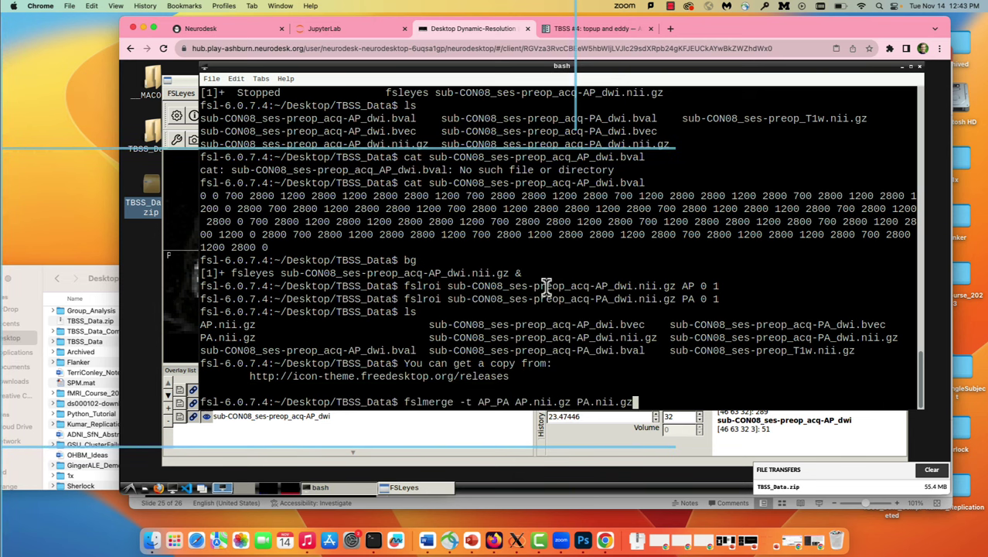
{"action": "key", "text": "Return"}
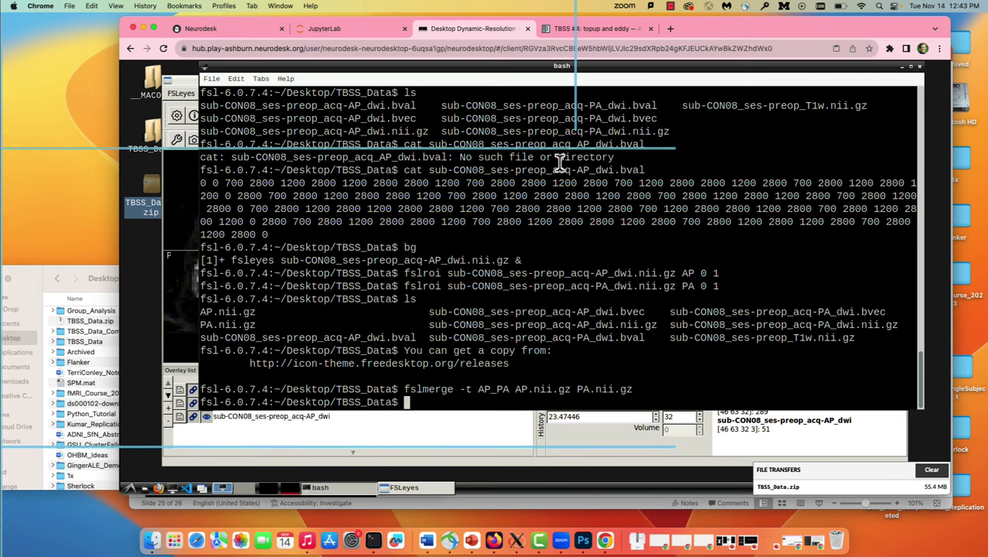
Copy the two rows of phase-encoding and read-out time numbers for acq_param.txt from the tutorial page
{"action": "left_click", "coordinate": [558, 32]}
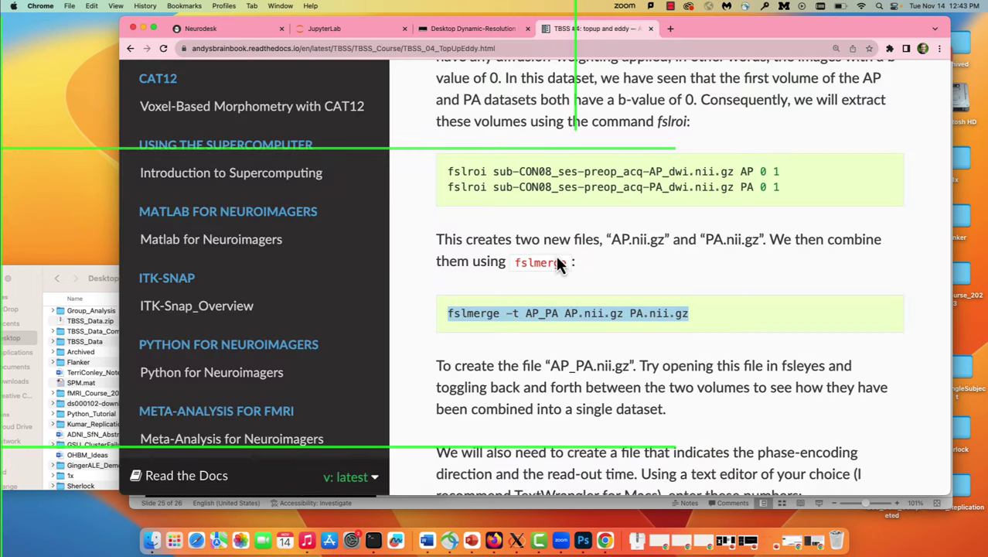
{"action": "scroll", "coordinate": [557, 255], "scroll_direction": "down", "scroll_amount": 5}
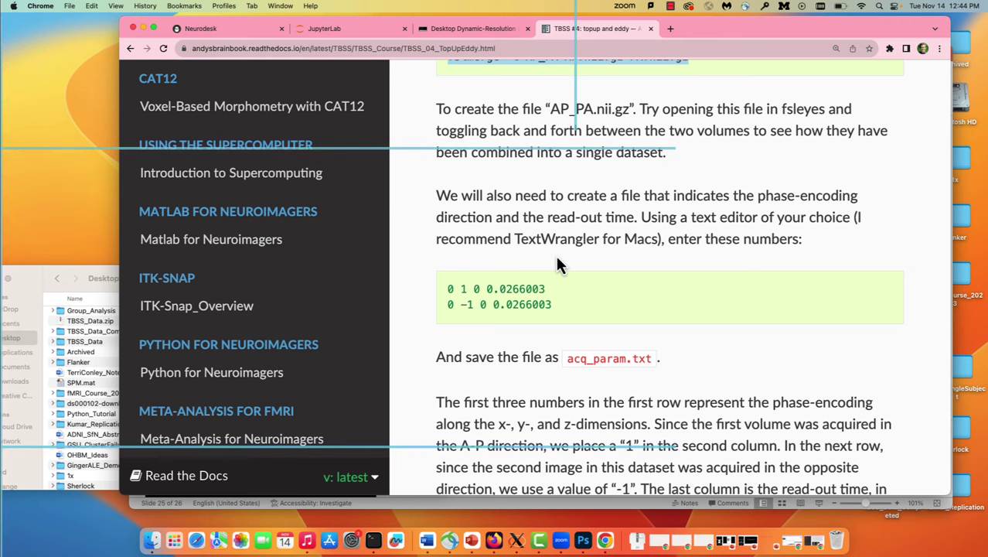
{"action": "scroll", "coordinate": [557, 259], "scroll_direction": "down", "scroll_amount": 5}
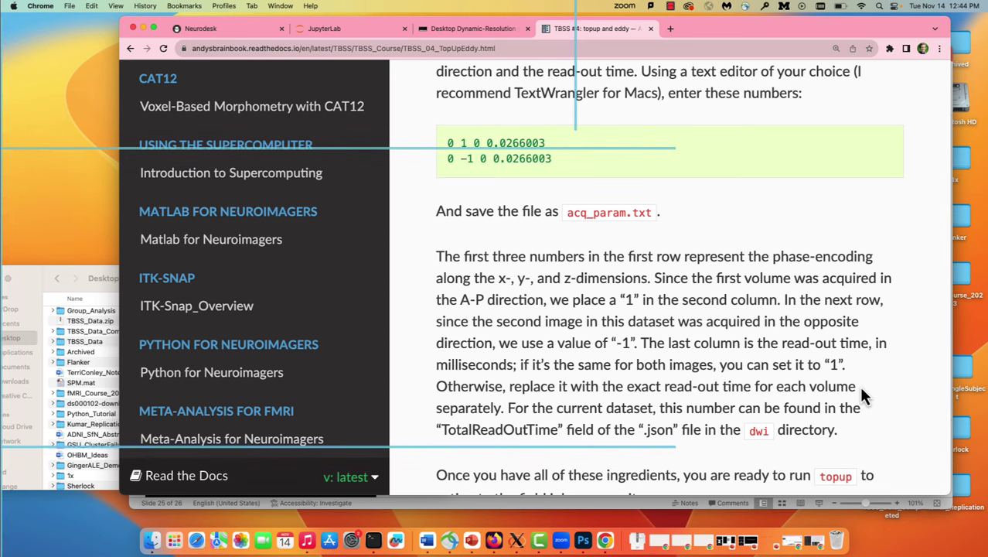
{"action": "scroll", "coordinate": [864, 396], "scroll_direction": "up", "scroll_amount": 1}
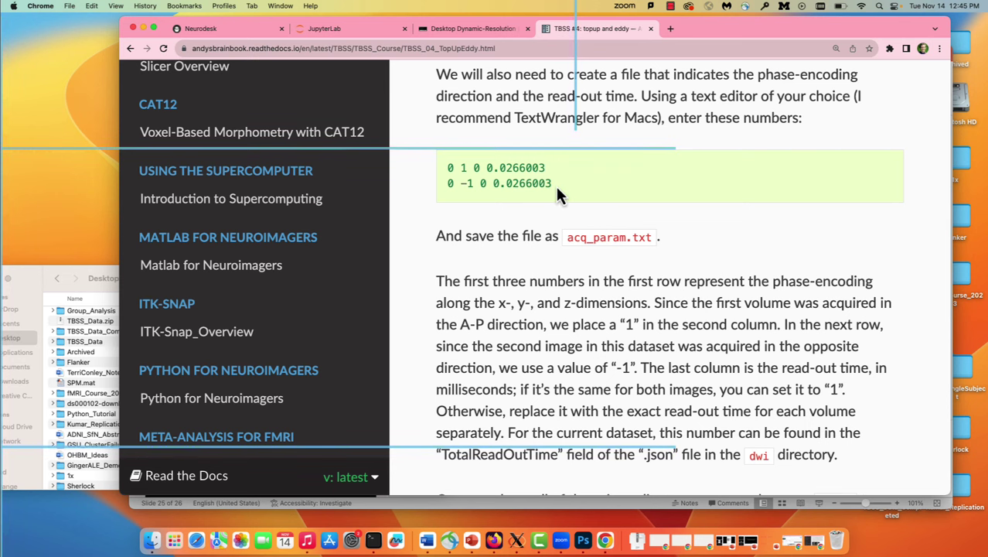
{"action": "left_click_drag", "start_coordinate": [555, 184], "coordinate": [443, 166]}
{"action": "key", "text": "super+c"}
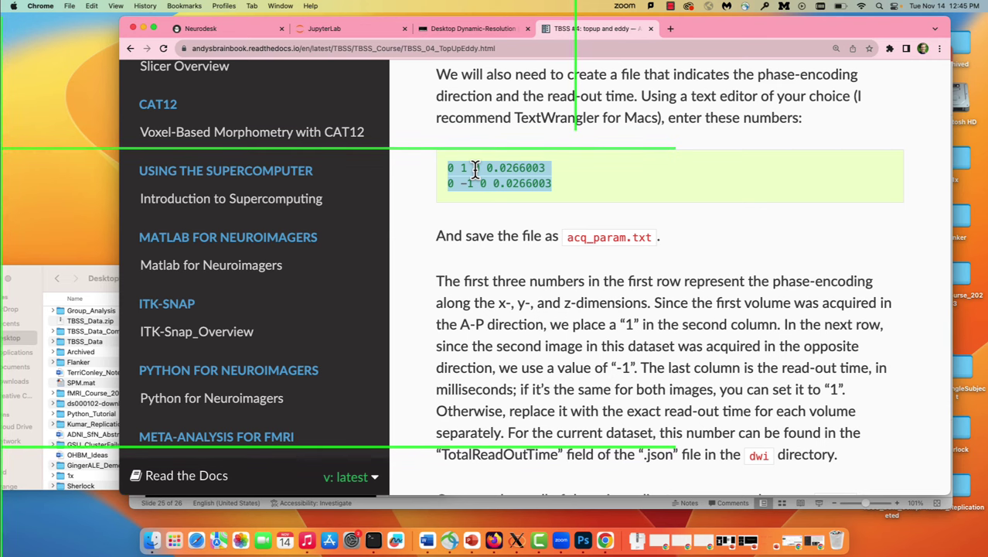
Open a new file named acq_param.txt in nano from the TBSS_Data folder in the Neurodesk terminal
{"action": "left_click", "coordinate": [476, 31]}
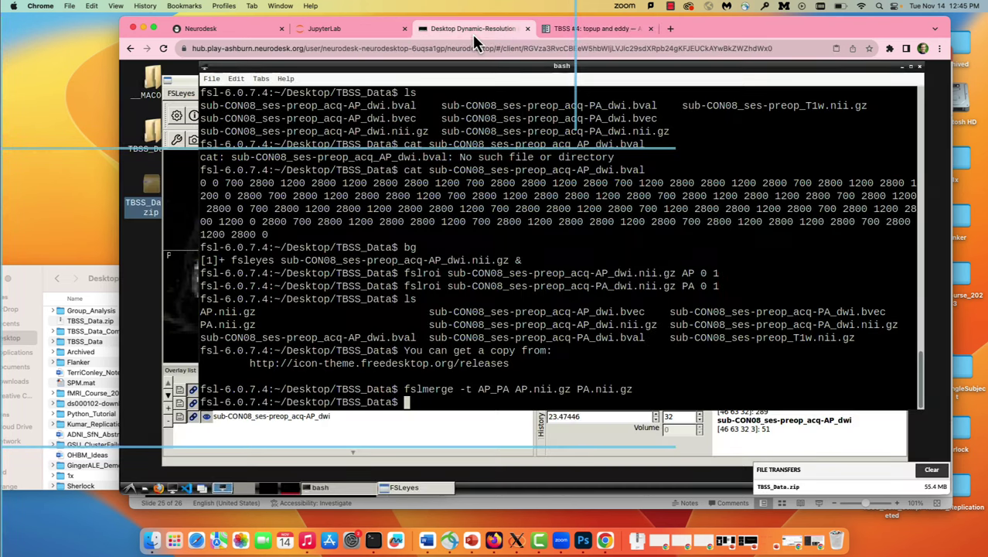
{"action": "type", "text": "nano"}
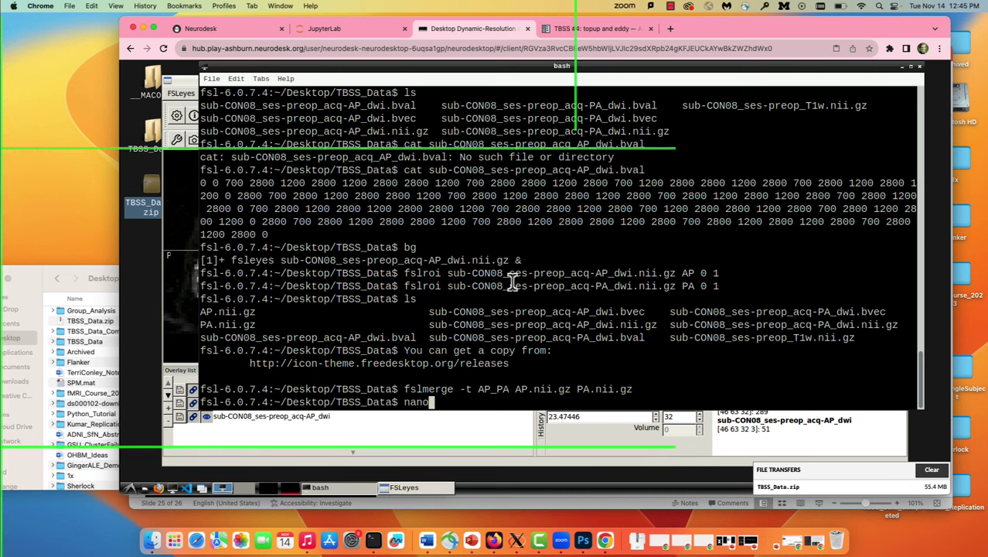
{"action": "type", "text": "ac"}
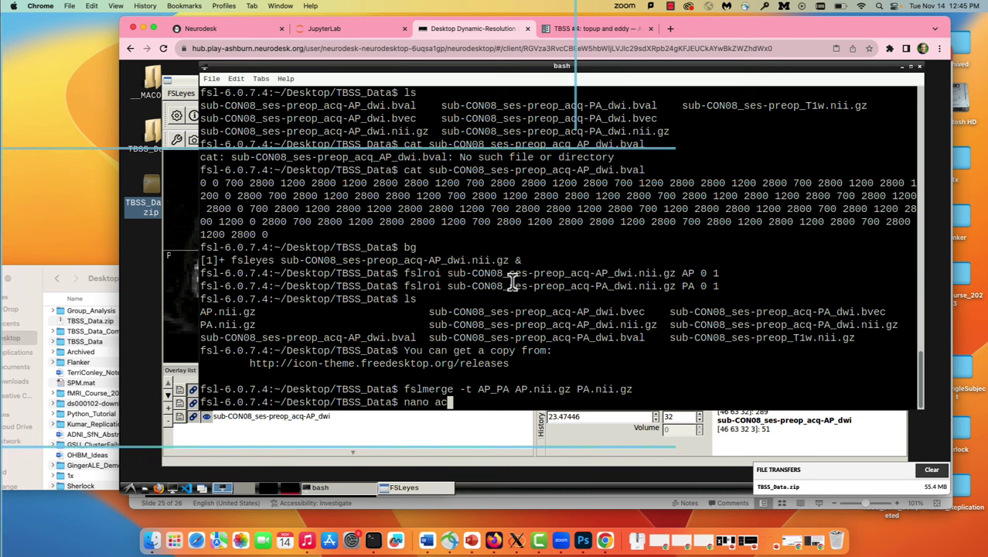
{"action": "type", "text": "q_param.txt"}
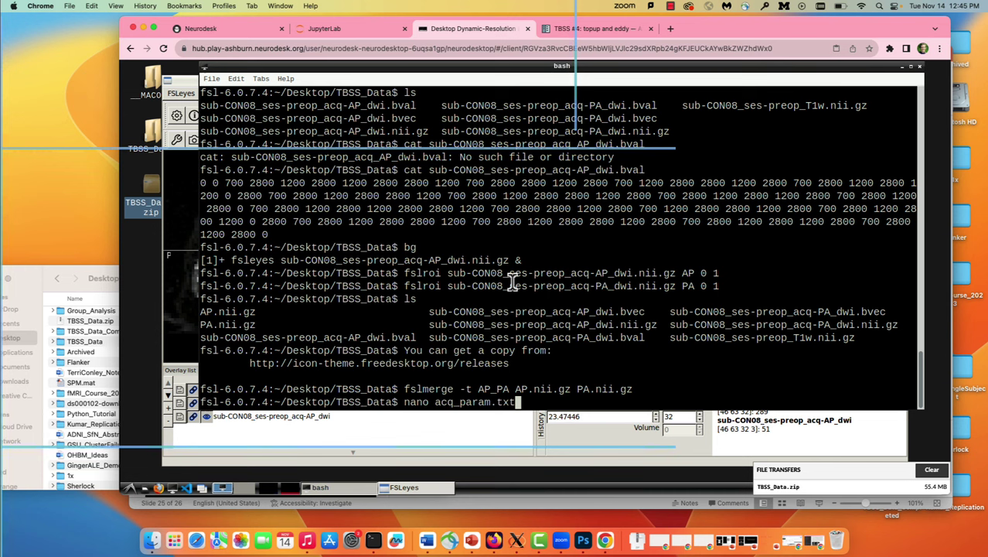
{"action": "key", "text": "Return"}
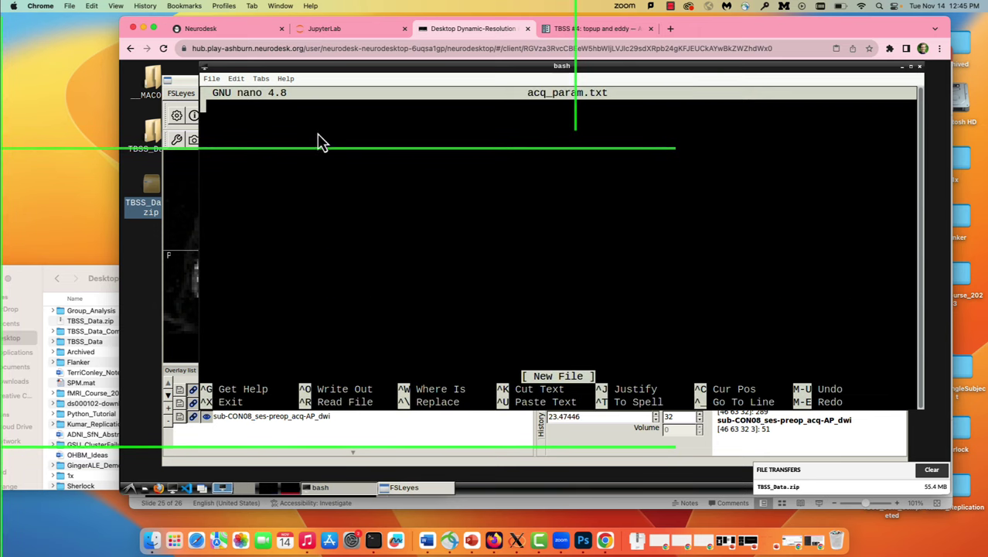
Paste the rows "0 1 0 0.0266003" and "0 -1 0 0.0266003" into acq_param.txt, save it under that name and exit nano
{"action": "right_click", "coordinate": [299, 115]}
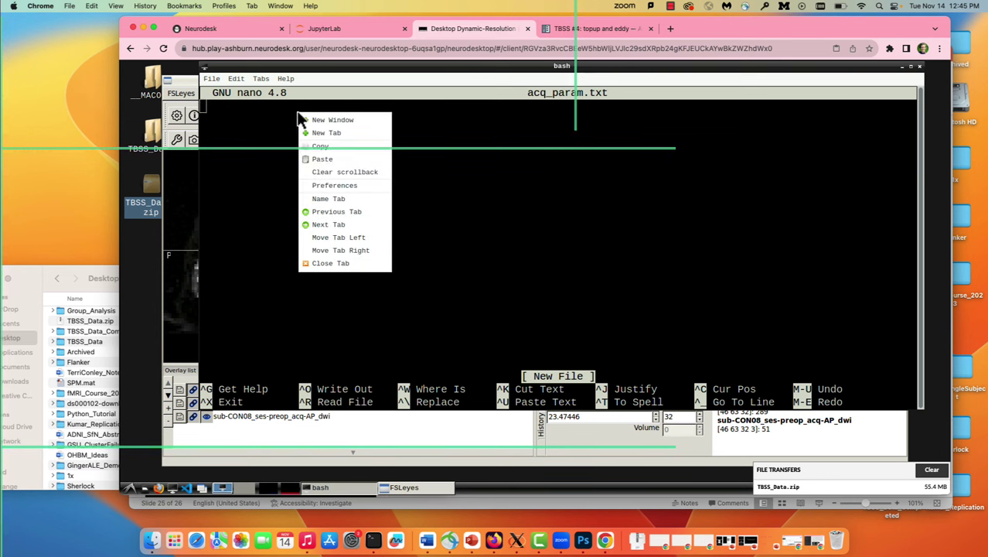
{"action": "left_click", "coordinate": [318, 161]}
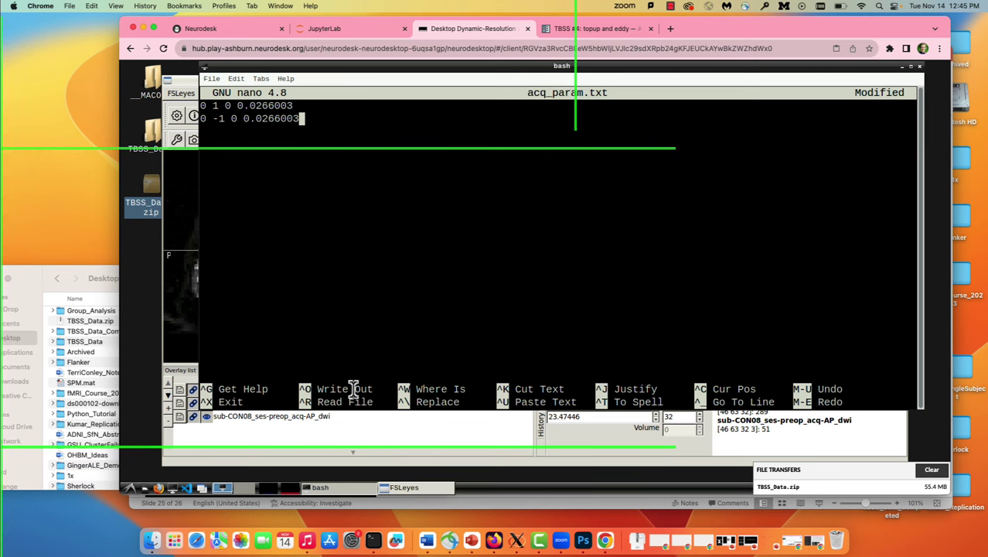
{"action": "key", "text": "ctrl+o"}
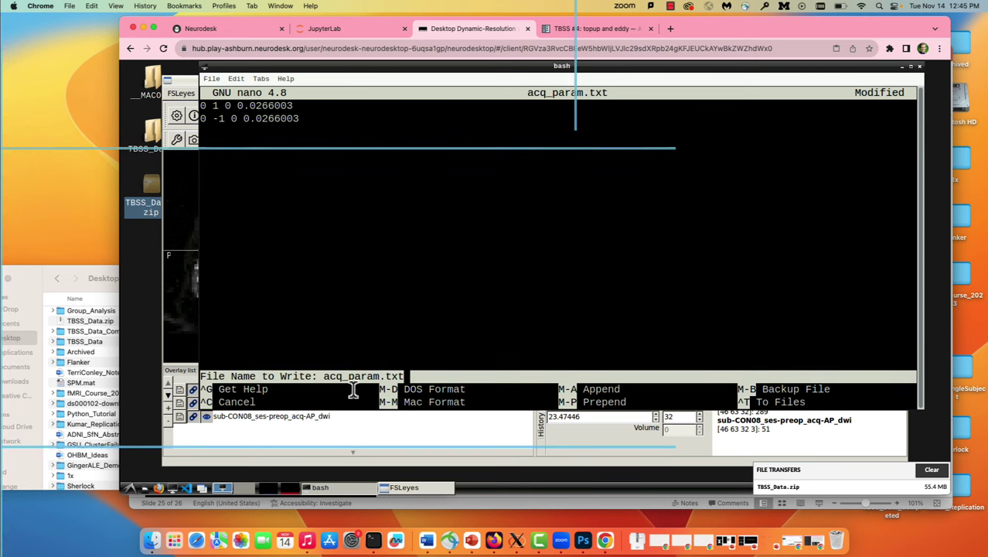
{"action": "key", "text": "Return"}
{"action": "left_click", "coordinate": [361, 376]}
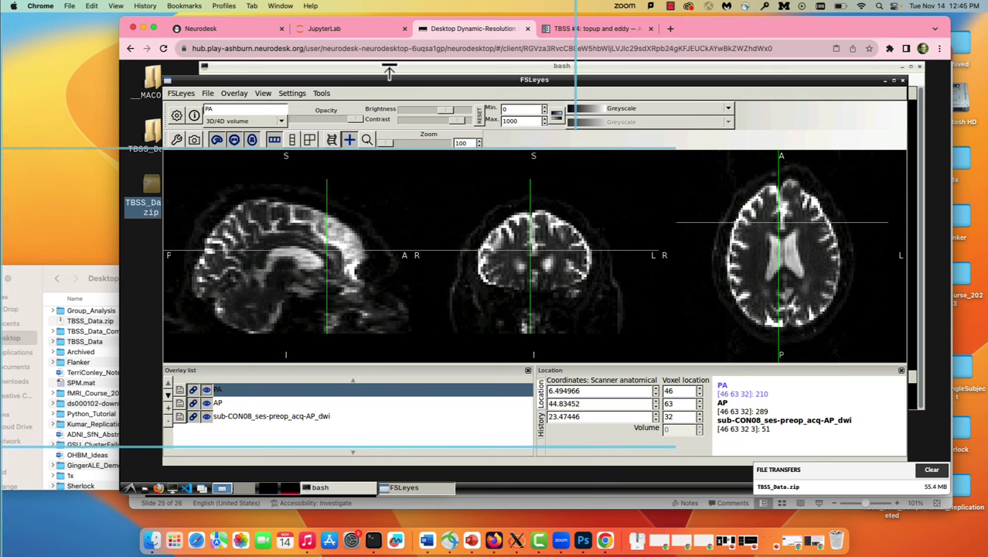
{"action": "left_click", "coordinate": [387, 70]}
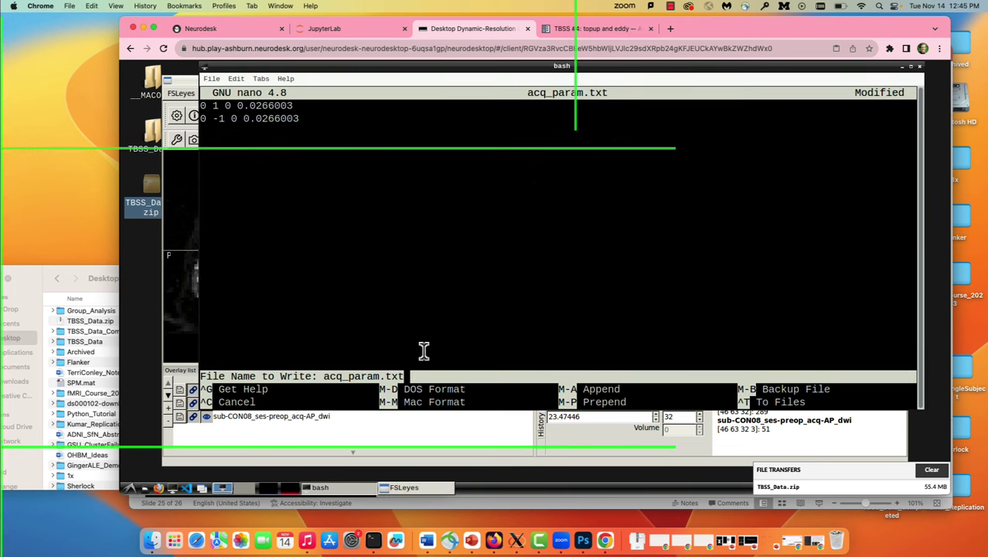
{"action": "key", "text": "Return"}
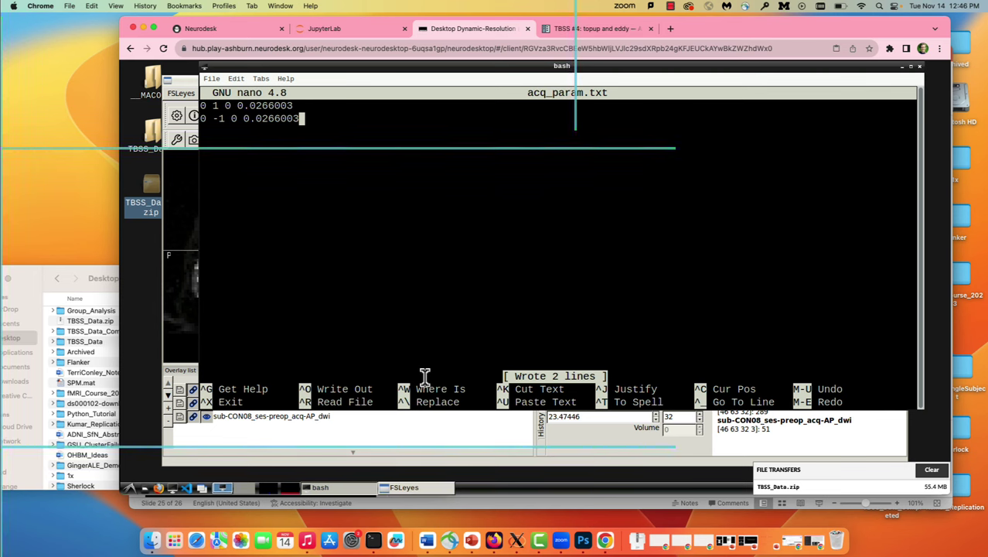
{"action": "key", "text": "ctrl+x"}
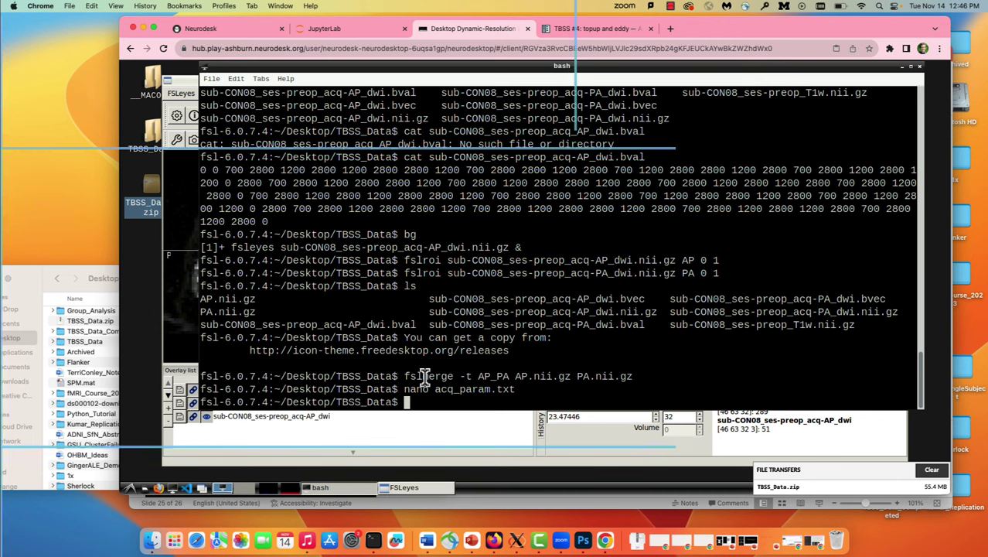
Select the full topup command line on the tutorial page for copying into the terminal
{"action": "left_click", "coordinate": [569, 34]}
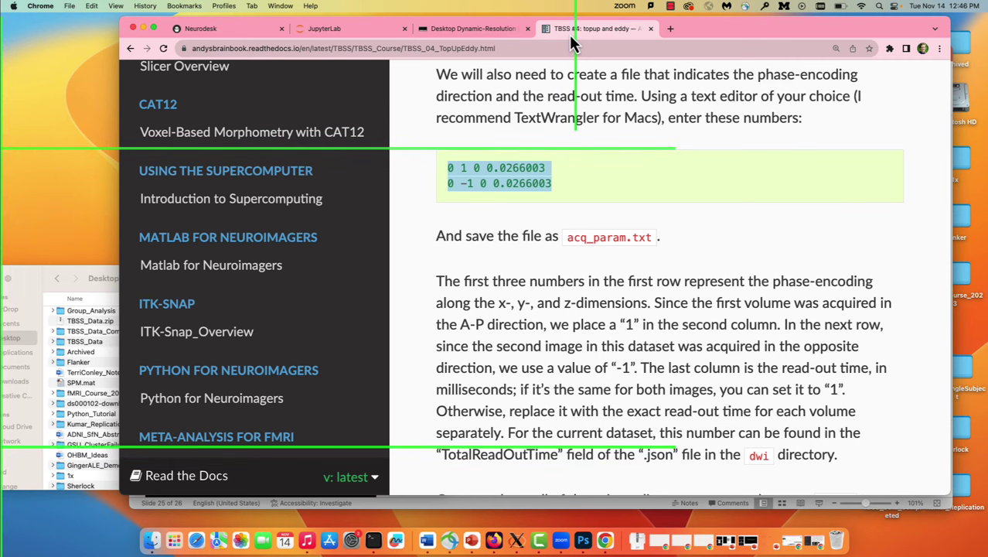
{"action": "scroll", "coordinate": [633, 237], "scroll_direction": "down", "scroll_amount": 5}
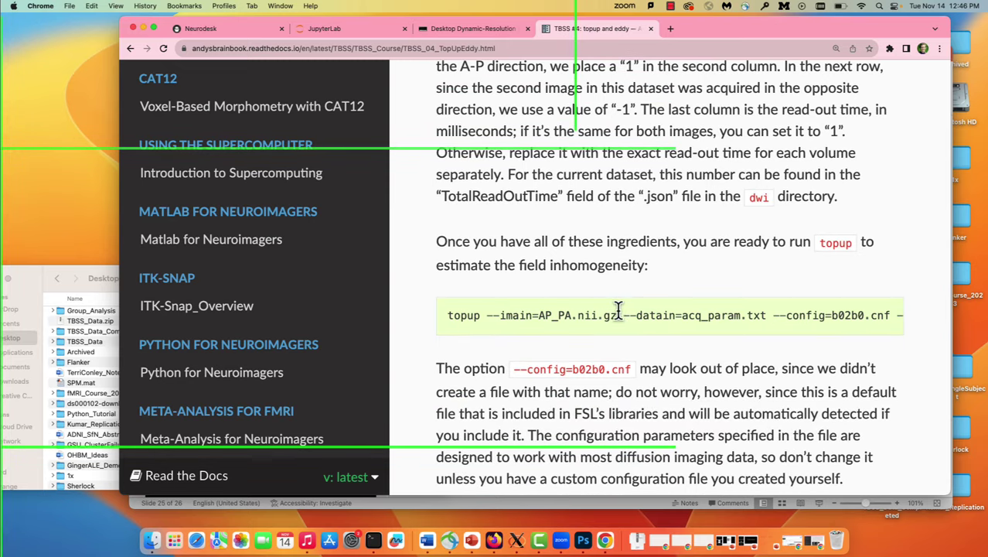
{"action": "scroll", "coordinate": [625, 316], "scroll_direction": "right", "scroll_amount": 3}
{"action": "scroll", "coordinate": [625, 315], "scroll_direction": "right", "scroll_amount": 3}
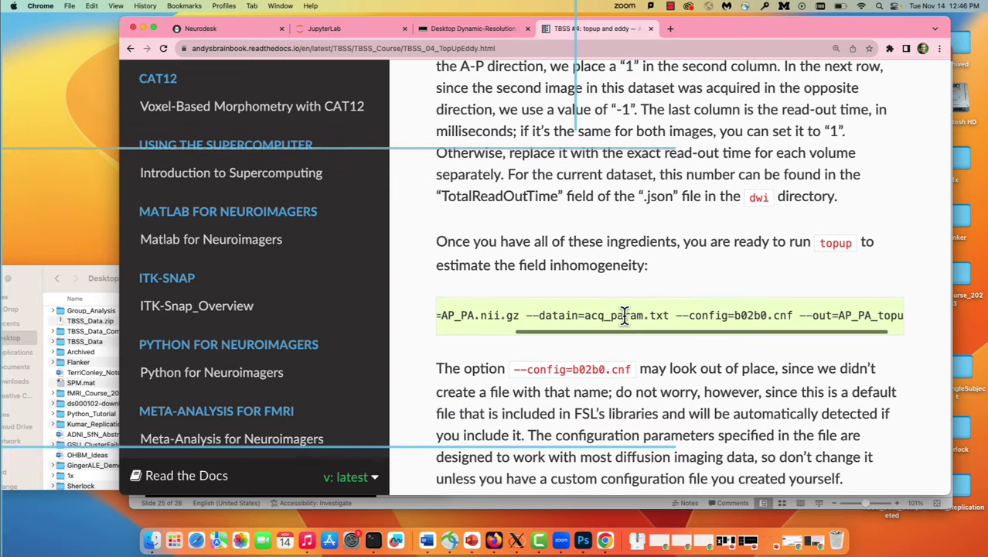
{"action": "scroll", "coordinate": [625, 315], "scroll_direction": "left", "scroll_amount": 5}
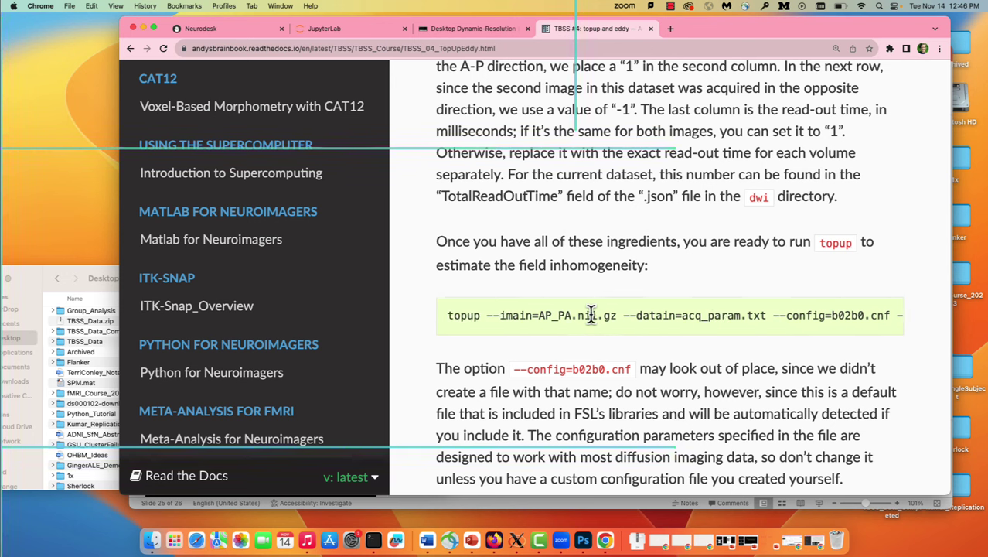
{"action": "double_click", "coordinate": [590, 313]}
{"action": "triple_click", "coordinate": [591, 313]}
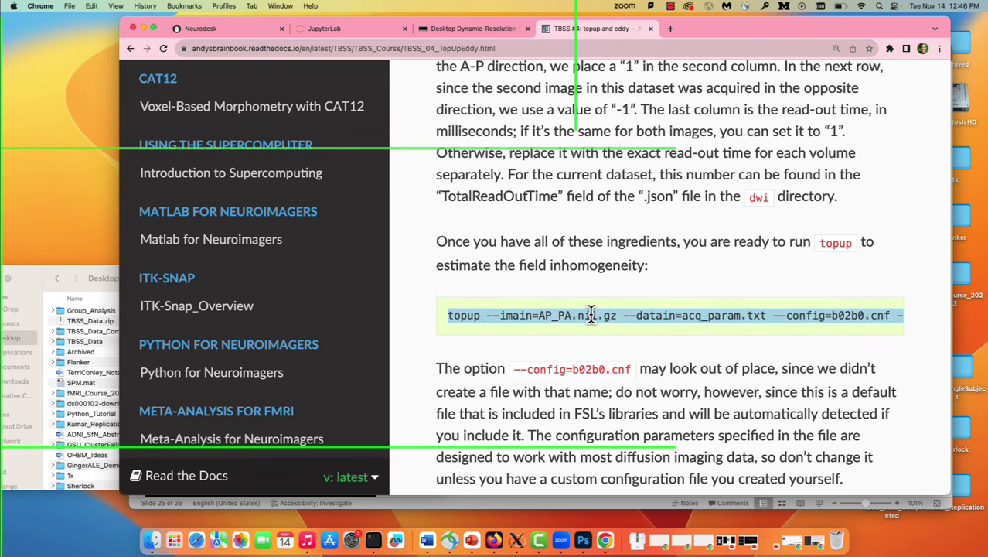
In the Neurodesk terminal, run topup --imain=AP_PA.nii.gz --datain=acq_param.txt --config=b02b0.cnf --out=AP_PA_topup
{"action": "left_click", "coordinate": [474, 29]}
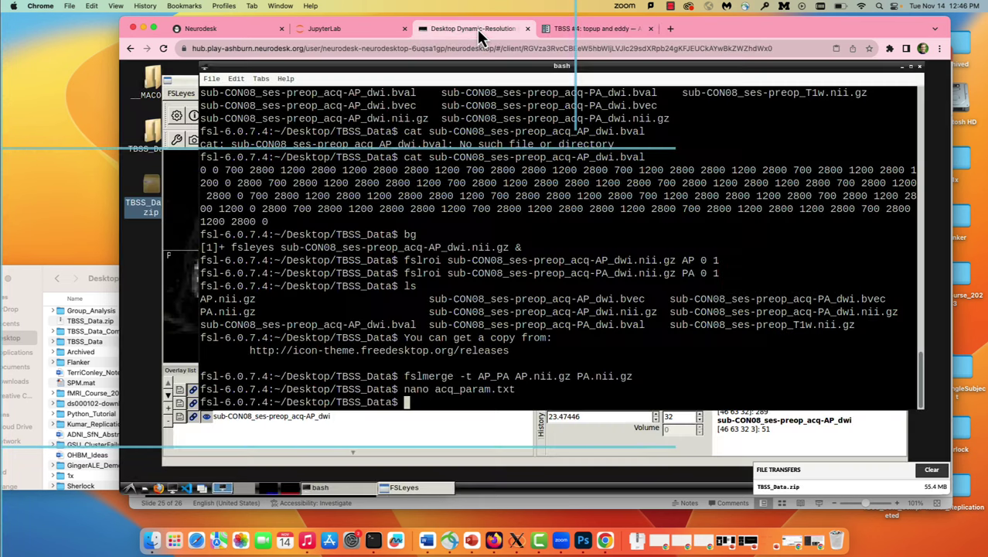
{"action": "right_click", "coordinate": [449, 317]}
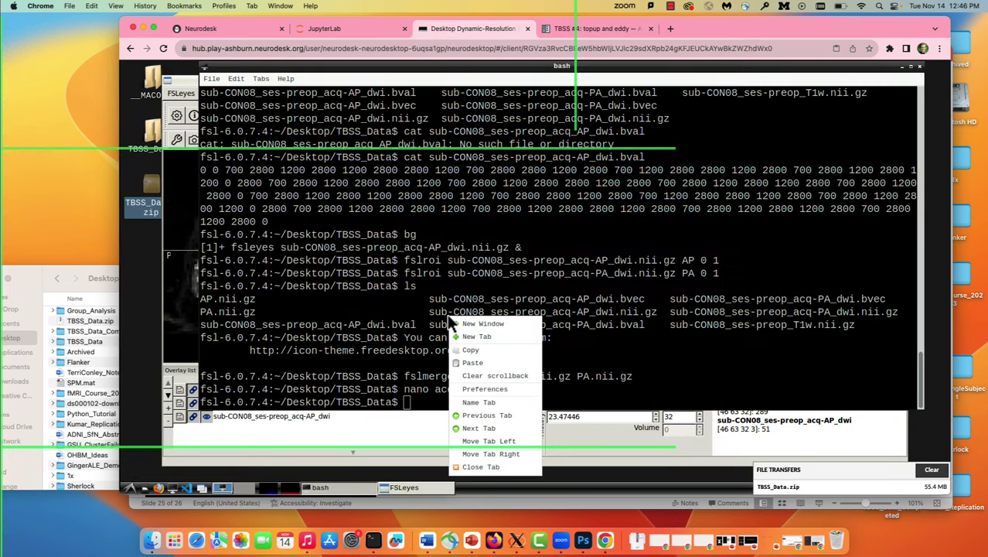
{"action": "left_click", "coordinate": [473, 363]}
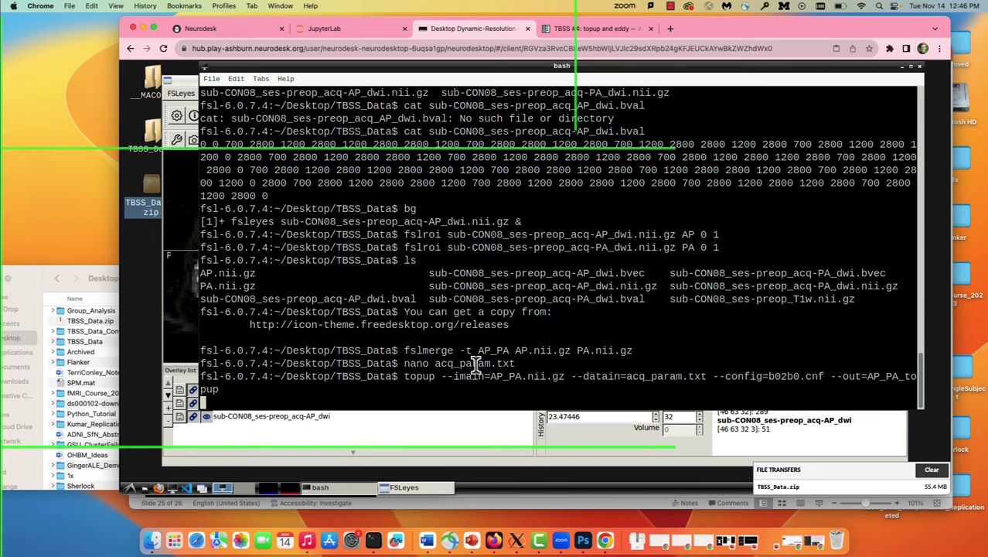
{"action": "key", "text": "Return"}
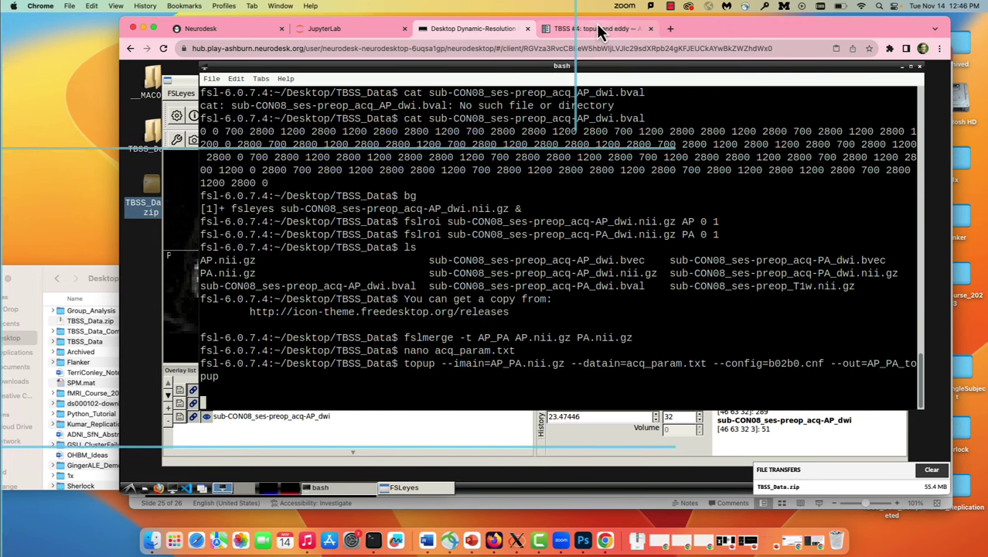
Examine the topup command's config and output options on the tutorial page and the explanation of the files it creates
{"action": "left_click", "coordinate": [599, 30]}
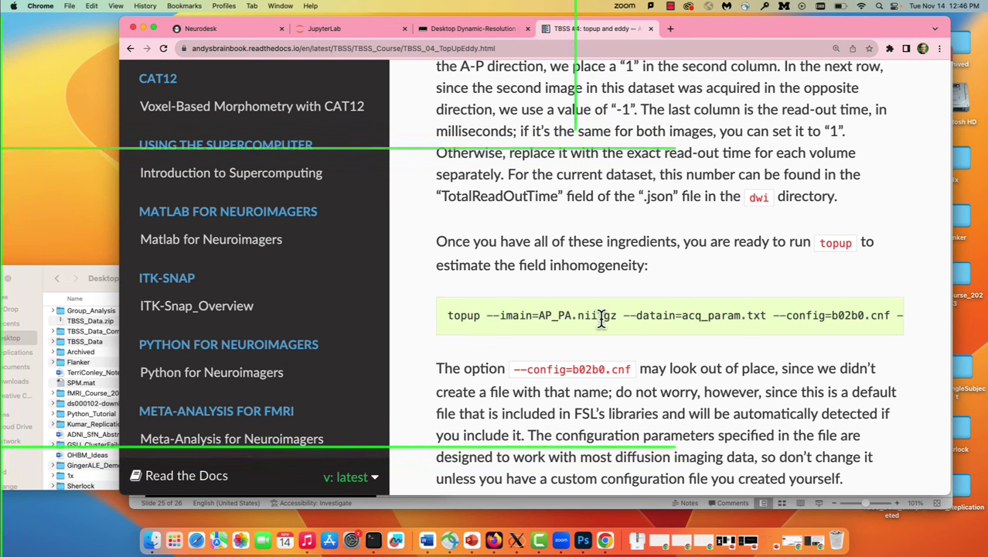
{"action": "scroll", "coordinate": [601, 320], "scroll_direction": "right", "scroll_amount": 2}
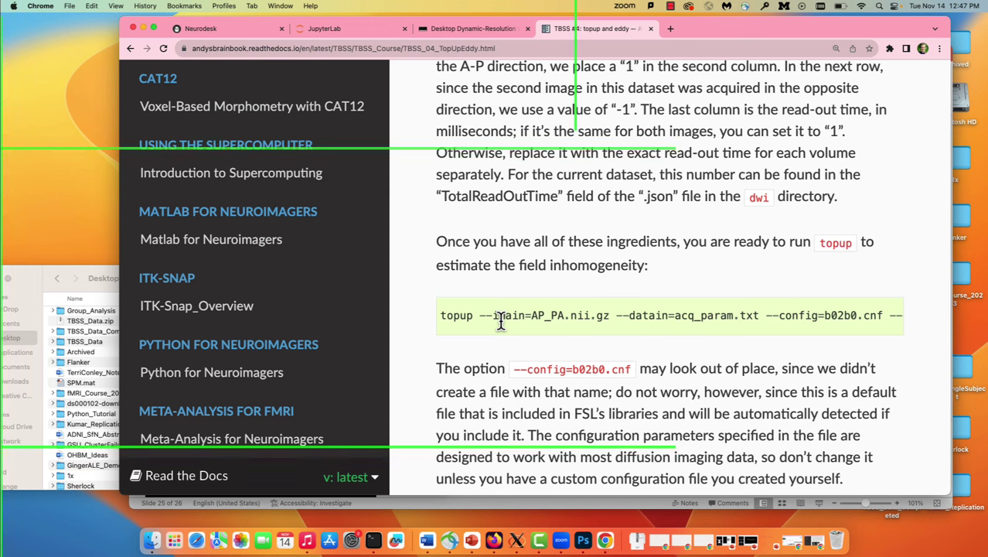
{"action": "scroll", "coordinate": [715, 329], "scroll_direction": "right", "scroll_amount": 5}
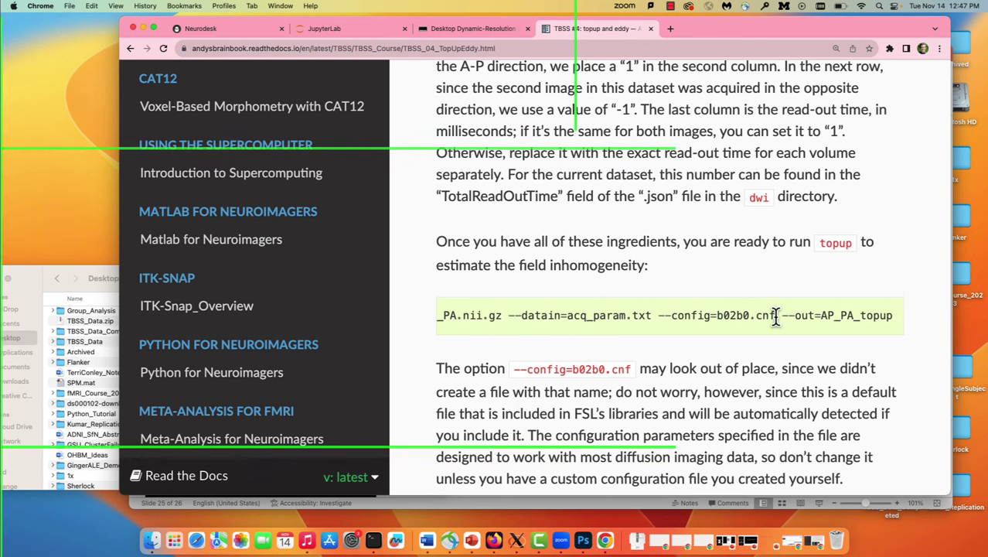
{"action": "left_click_drag", "start_coordinate": [775, 317], "coordinate": [715, 317]}
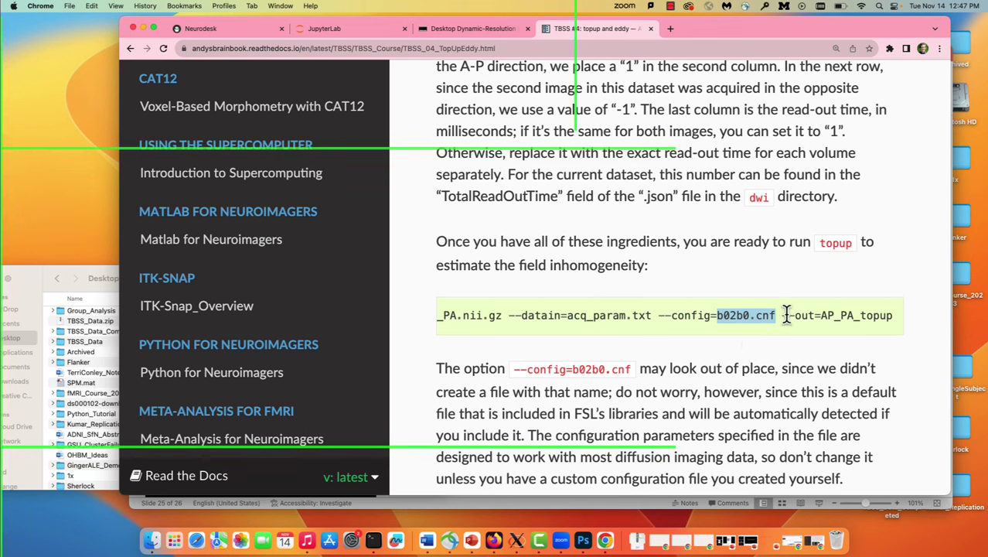
{"action": "left_click_drag", "start_coordinate": [785, 315], "coordinate": [884, 315]}
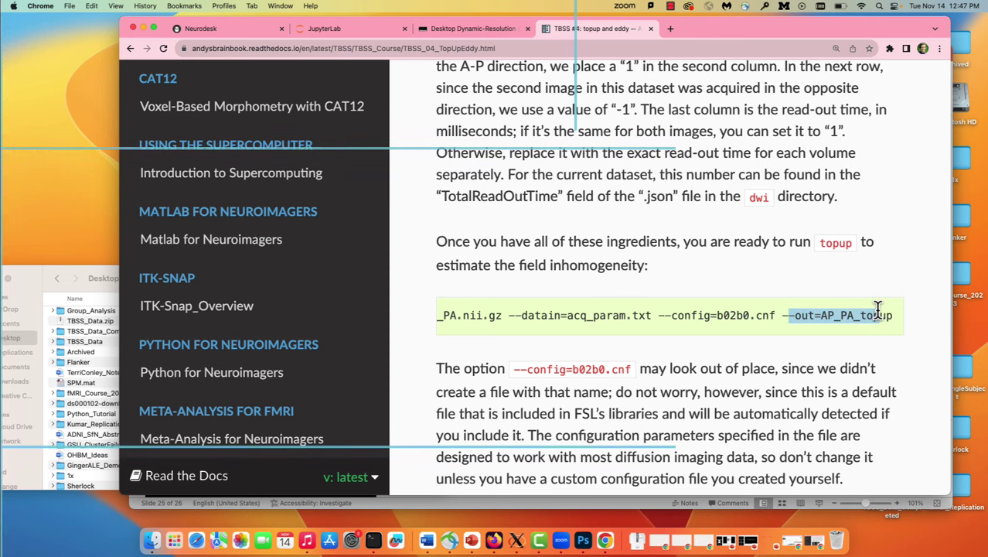
{"action": "left_click", "coordinate": [842, 345]}
{"action": "scroll", "coordinate": [820, 361], "scroll_direction": "down", "scroll_amount": 5}
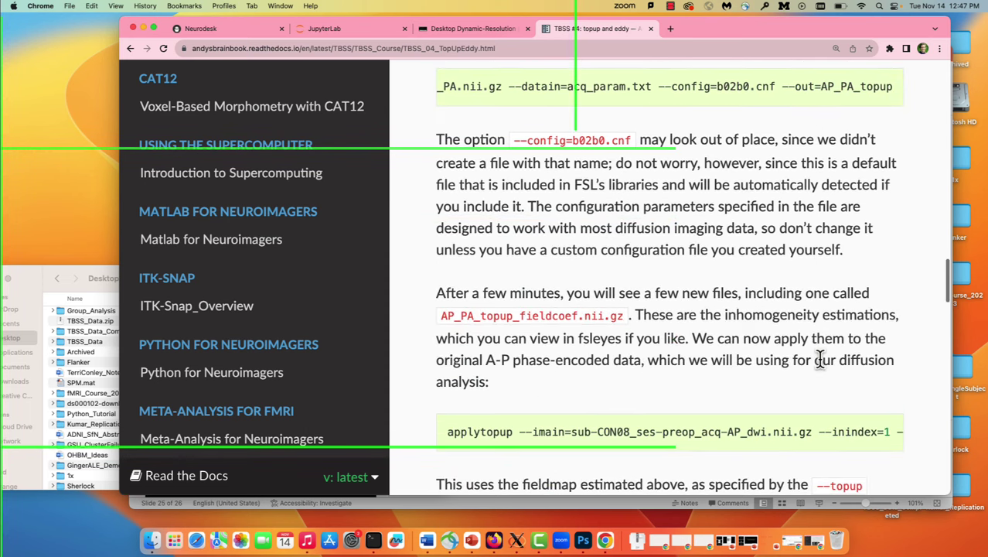
{"action": "scroll", "coordinate": [820, 360], "scroll_direction": "up", "scroll_amount": 1}
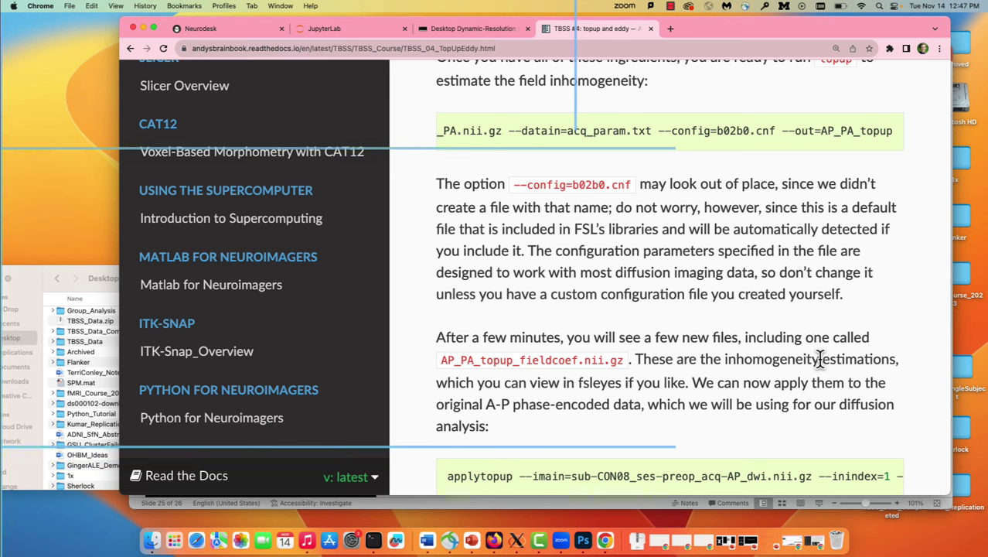
{"action": "left_click", "coordinate": [465, 32]}
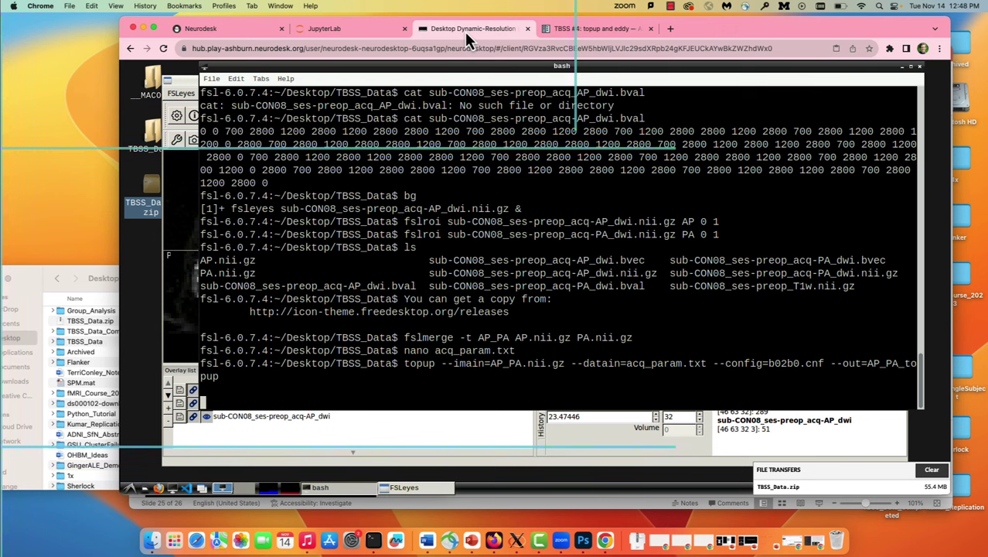
{"action": "left_click", "coordinate": [211, 80]}
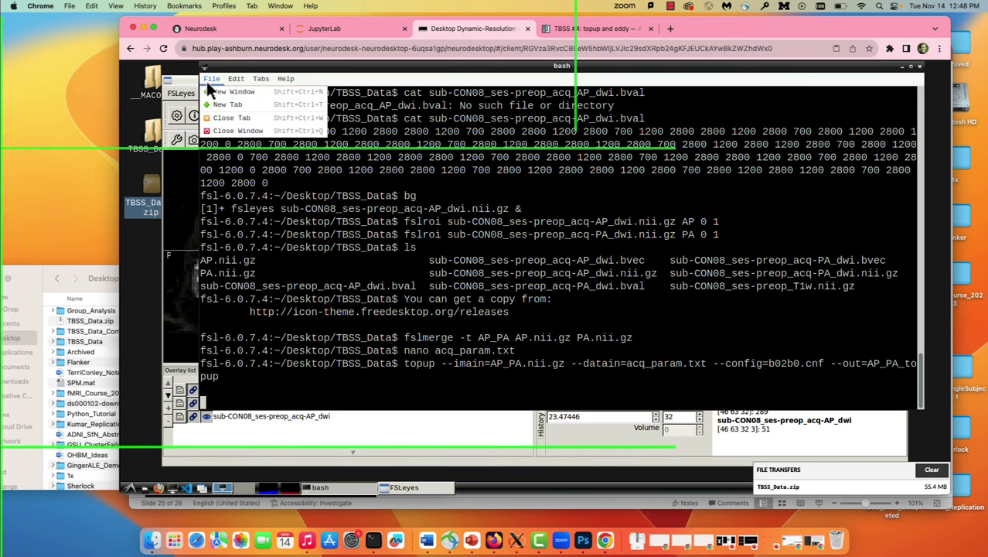
{"action": "left_click", "coordinate": [232, 92]}
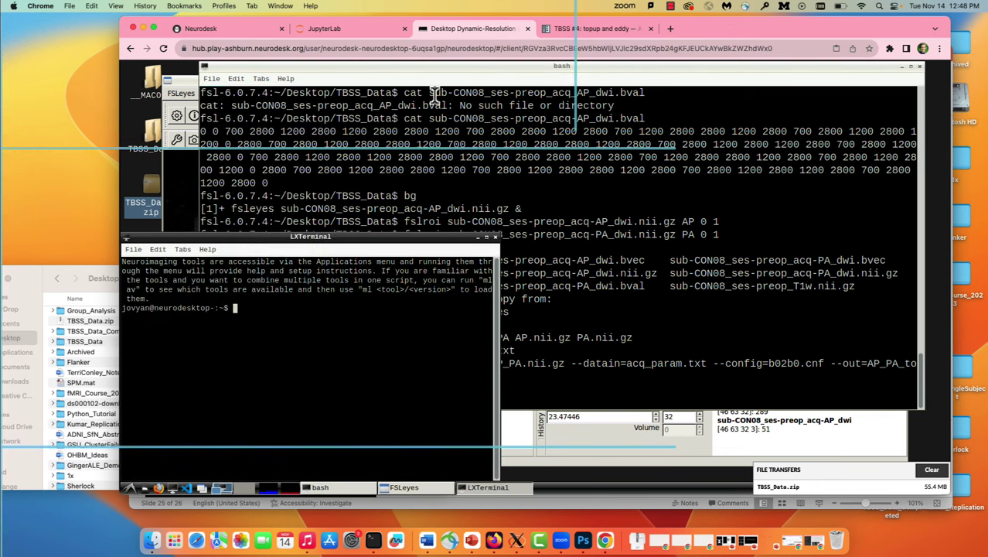
{"action": "left_click", "coordinate": [582, 33]}
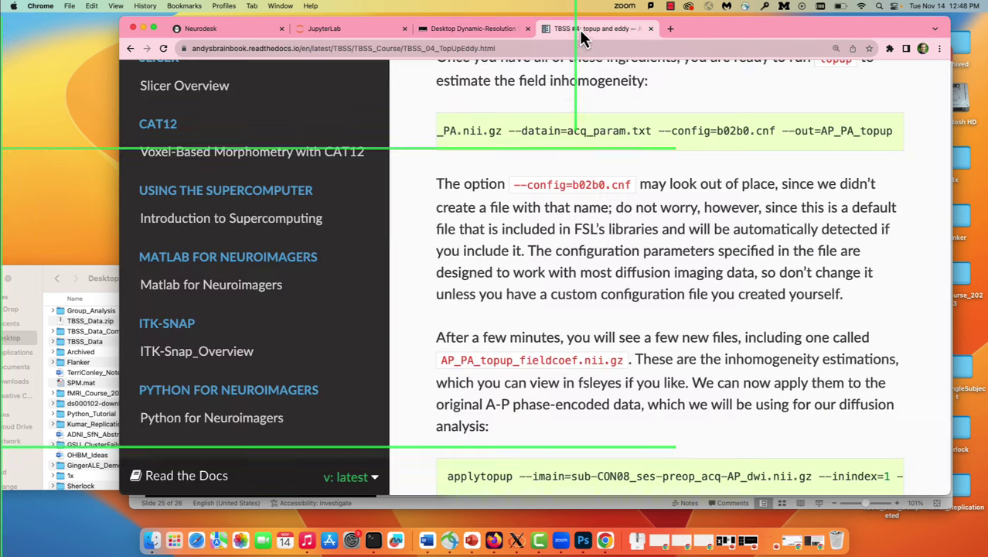
{"action": "double_click", "coordinate": [582, 130]}
{"action": "triple_click", "coordinate": [581, 130]}
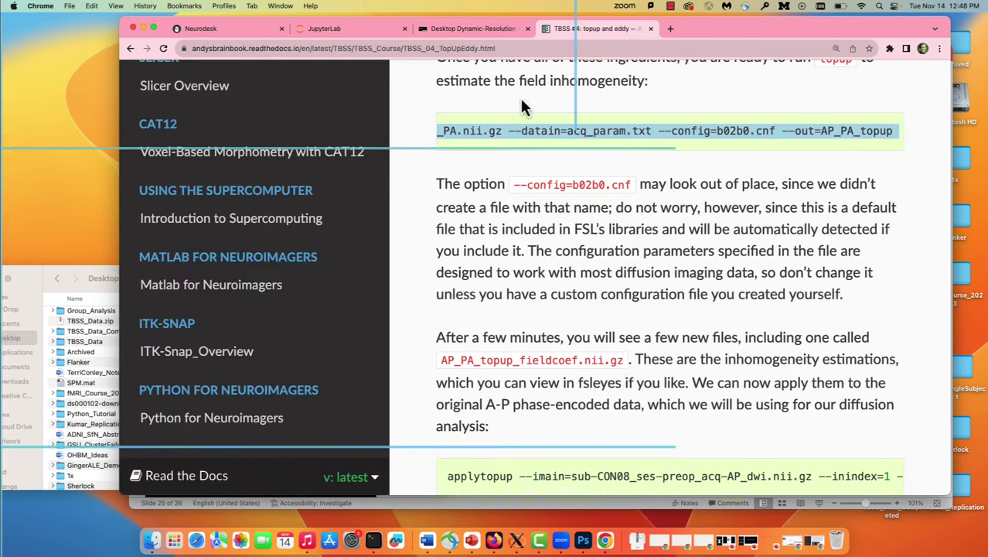
{"action": "left_click", "coordinate": [446, 37]}
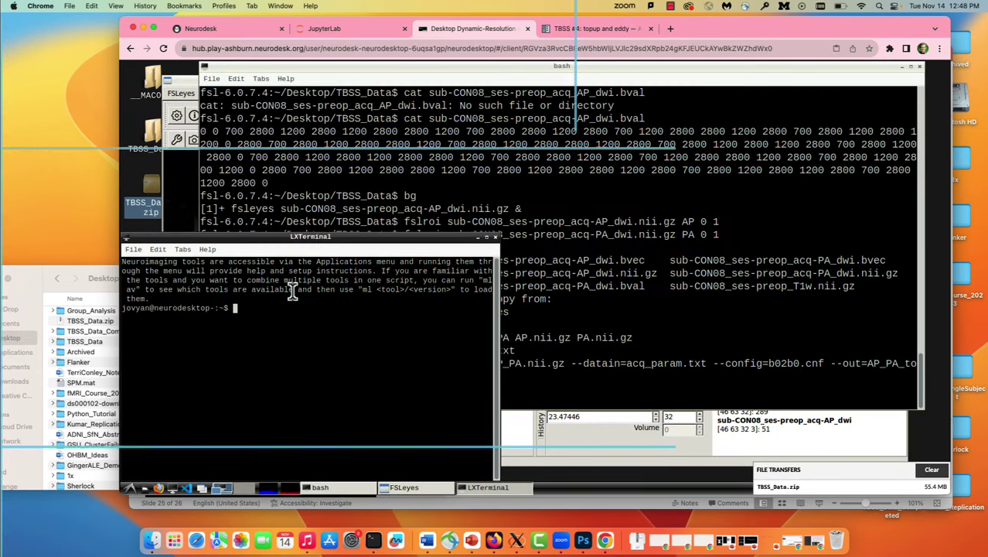
{"action": "type", "text": "\\\\"}
{"action": "key", "text": "BackSpace"}
{"action": "key", "text": "BackSpace"}
{"action": "type", "text": "topup --imain=AP_PA.nii.gz --datain=acq_param.txt --config=b02b0.cnf --out=AP_PA_topup"}
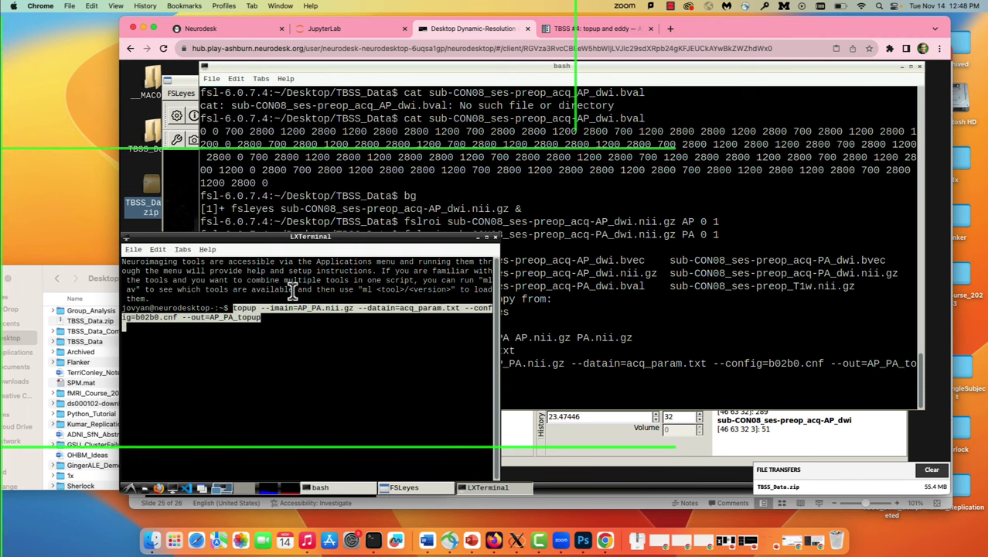
{"action": "key", "text": "BackSpace"}
{"action": "key", "text": "BackSpace"}
{"action": "key", "text": "BackSpace"}
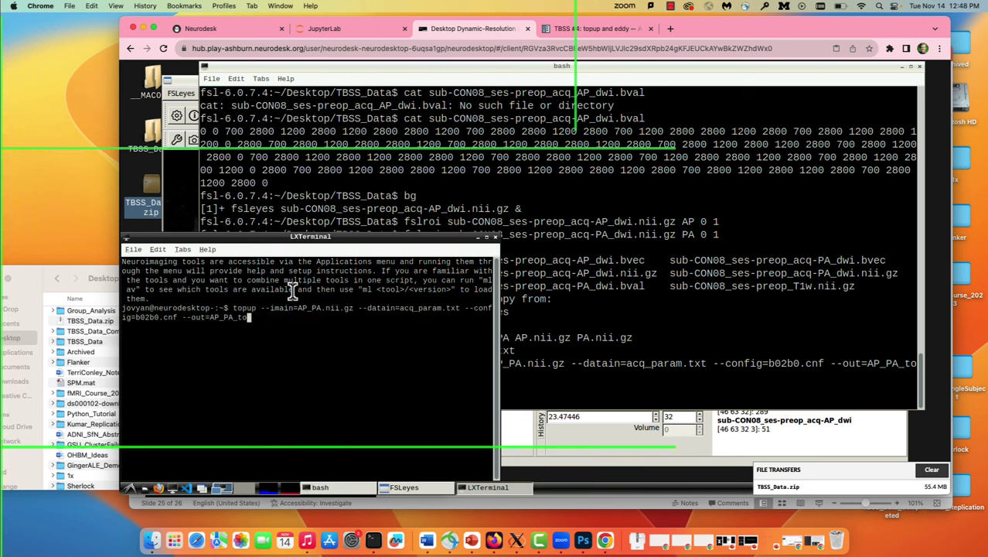
{"action": "key", "text": "ctrl+u"}
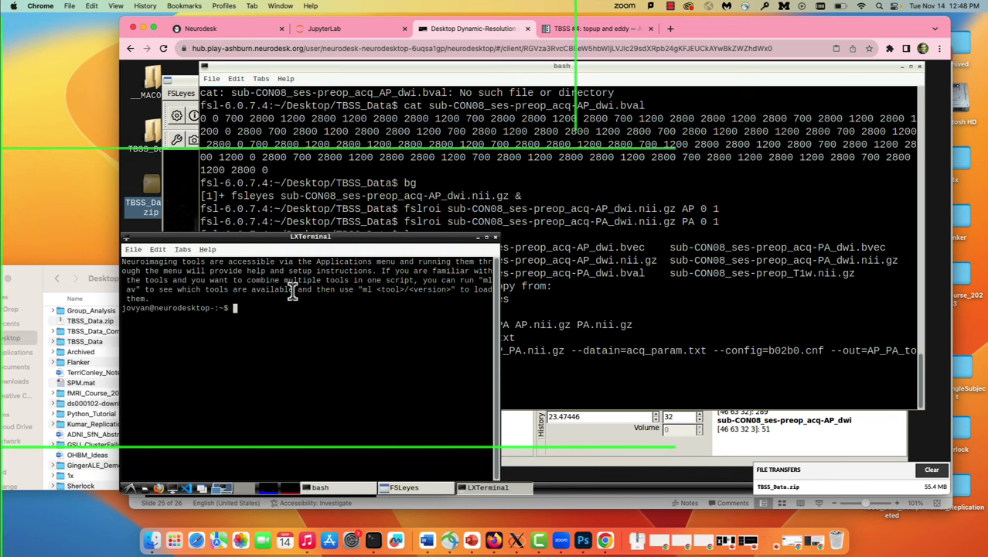
{"action": "type", "text": "exit"}
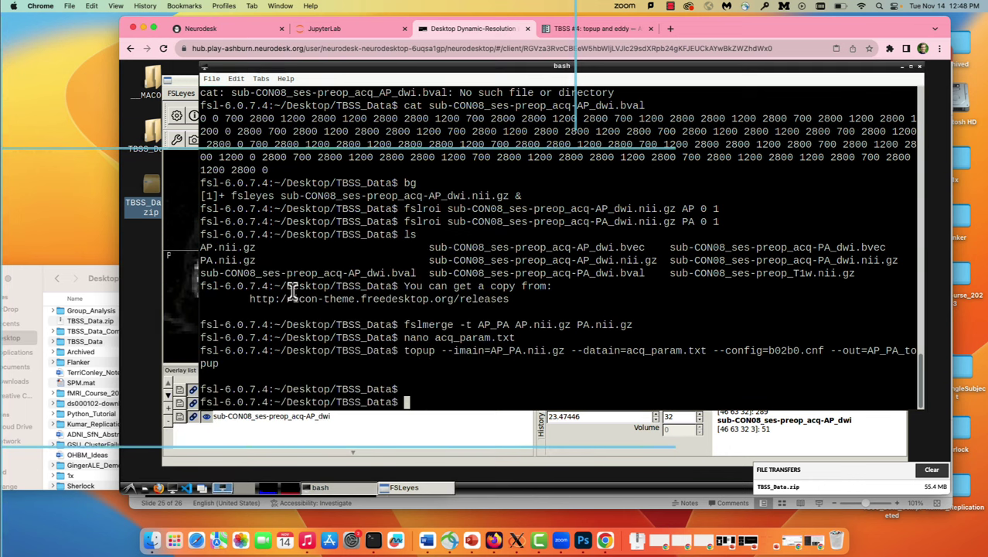
{"action": "key", "text": "Return"}
Select the full applytopup command line on the TBSS tutorial page for copying and review its options
{"action": "left_click", "coordinate": [597, 29]}
{"action": "scroll", "coordinate": [645, 257], "scroll_direction": "down", "scroll_amount": 5}
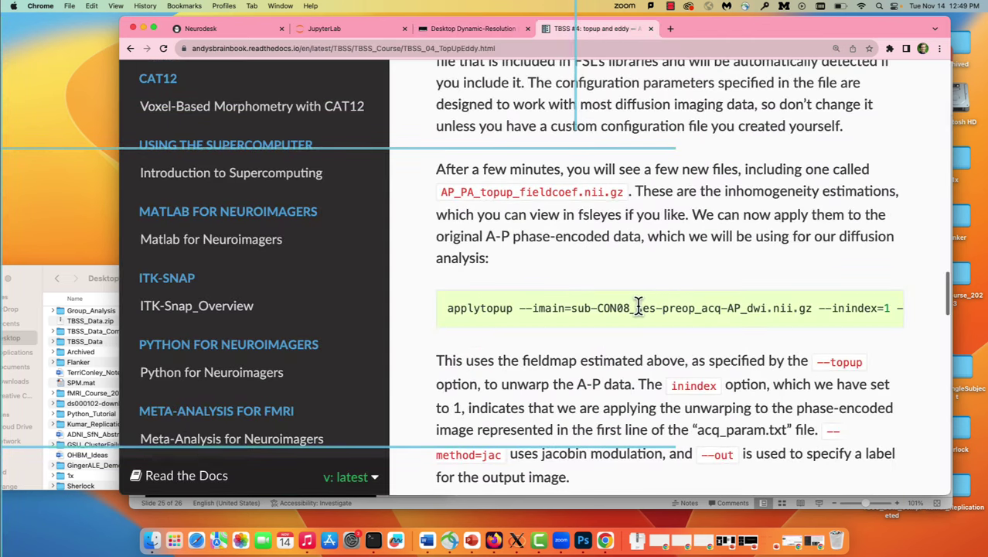
{"action": "triple_click", "coordinate": [639, 308]}
{"action": "scroll", "coordinate": [650, 308], "scroll_direction": "right", "scroll_amount": 5}
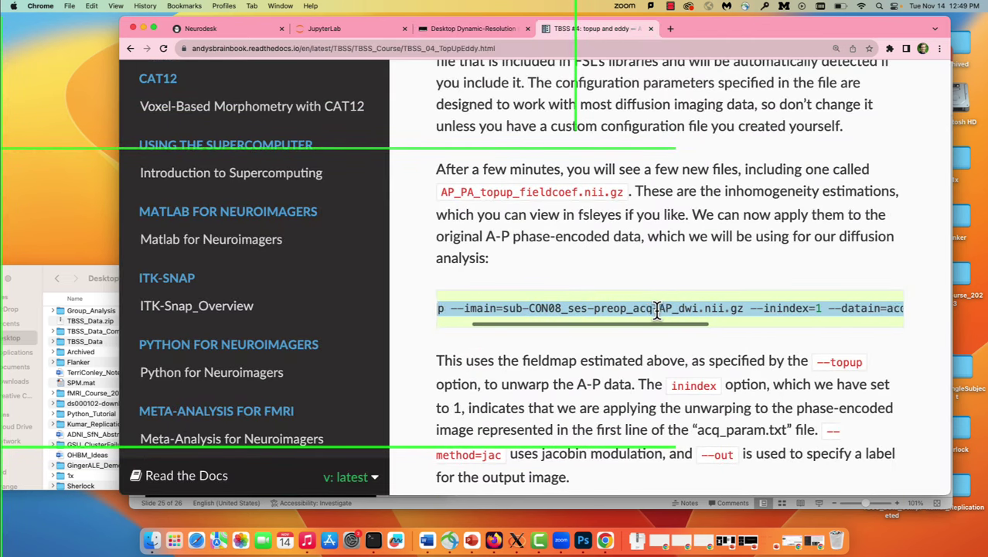
{"action": "scroll", "coordinate": [656, 309], "scroll_direction": "right", "scroll_amount": 5}
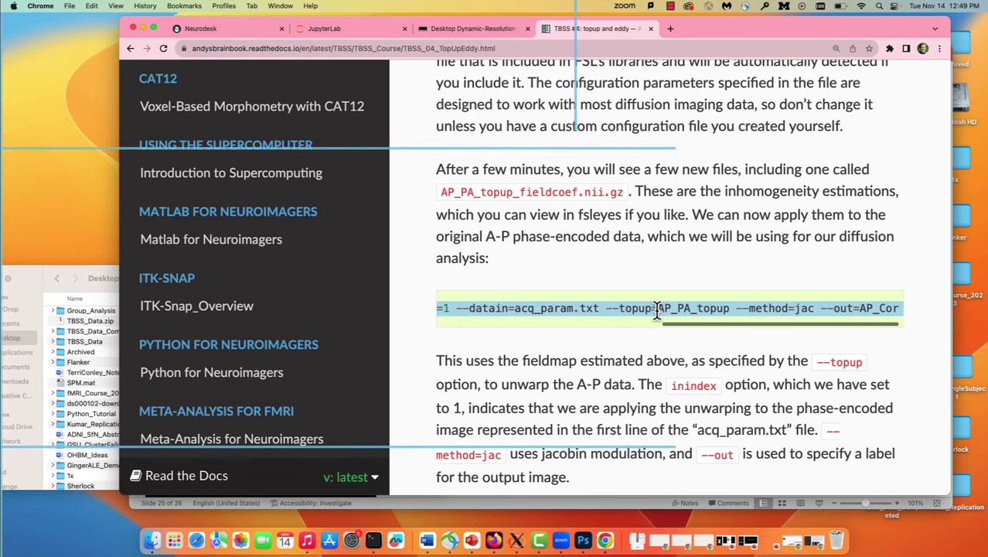
{"action": "scroll", "coordinate": [656, 309], "scroll_direction": "left", "scroll_amount": 10}
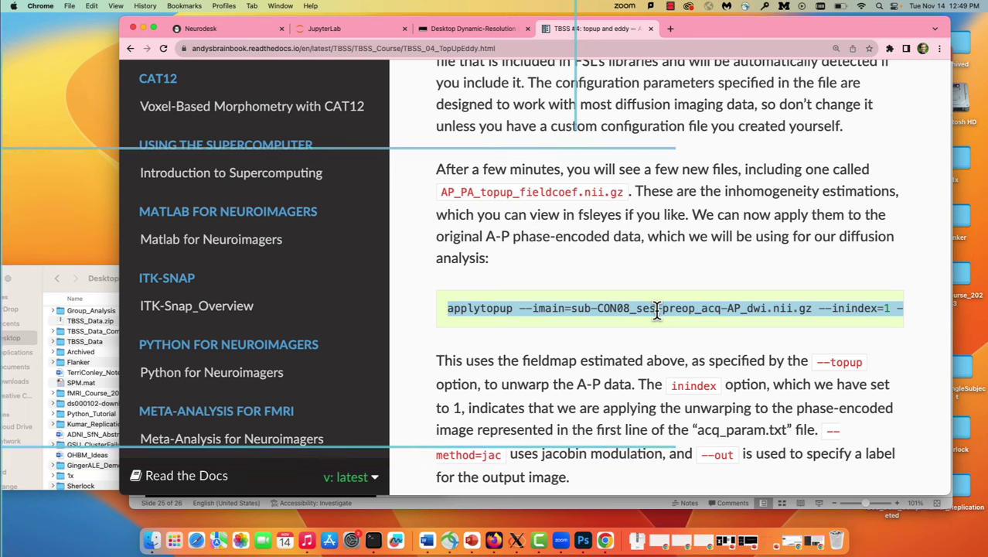
In the Neurodesk terminal, run applytopup --imain=sub-CON08_ses-preop_acq-AP_dwi.nii.gz --inindex=1 --datain=acq_param.txt --topup=AP_PA_topup --method=jac --out=AP_Cor
{"action": "left_click", "coordinate": [450, 28]}
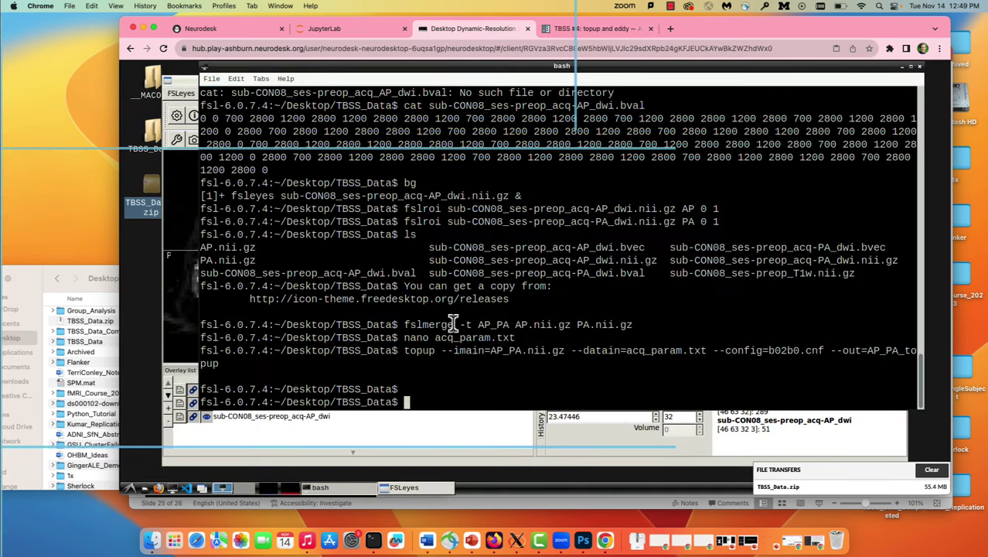
{"action": "type", "text": "applytopup --imain=sub-CON08_ses-preop_acq-AP_dwi.nii.gz --inindex=1 --datain=acq_param.txt --topup=AP_PA_topup --method=jac --out=AP_Cor"}
{"action": "key", "text": "Return"}
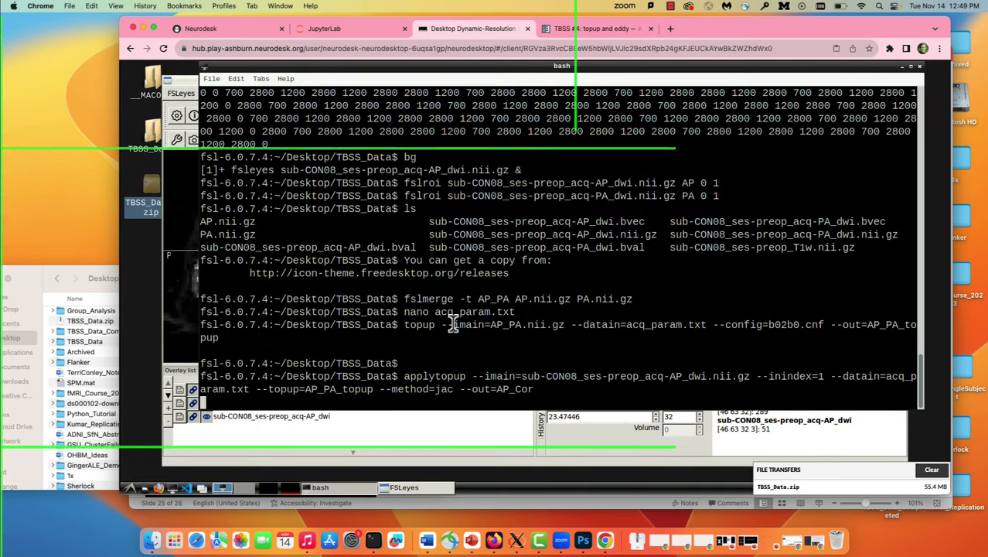
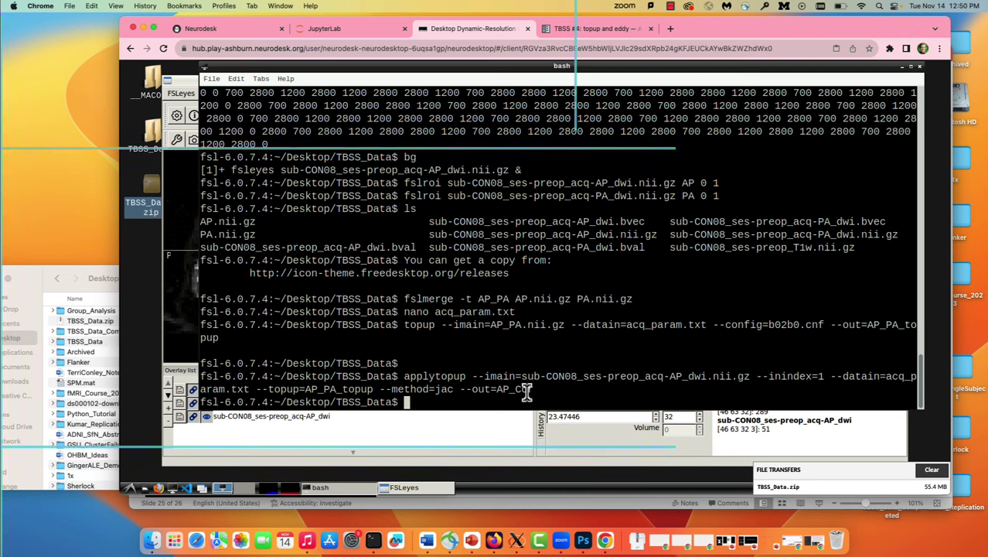
Load AP_Cor.nii.gz from the TBSS_Data folder into FSLeyes as an additional overlay
{"action": "left_click", "coordinate": [188, 87]}
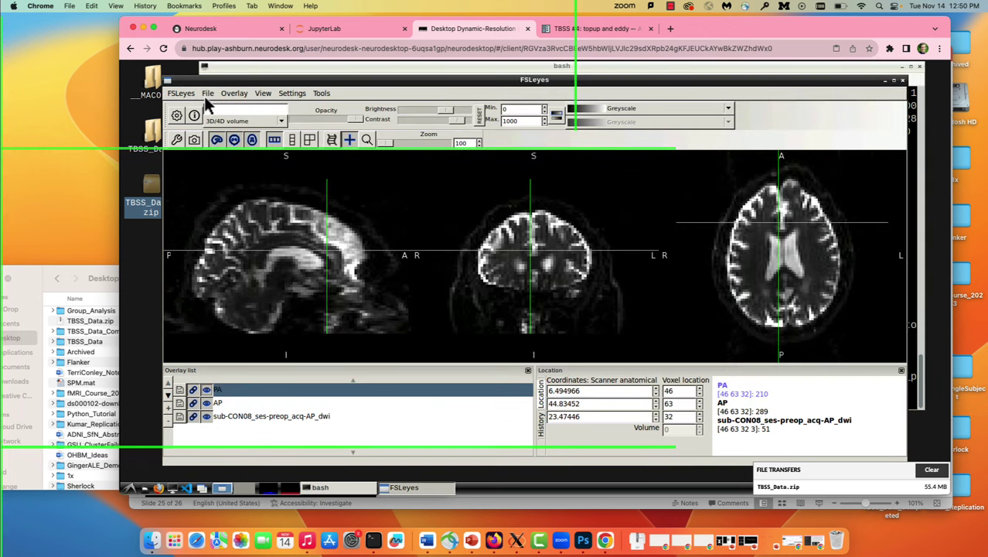
{"action": "left_click", "coordinate": [206, 95]}
{"action": "left_click", "coordinate": [212, 106]}
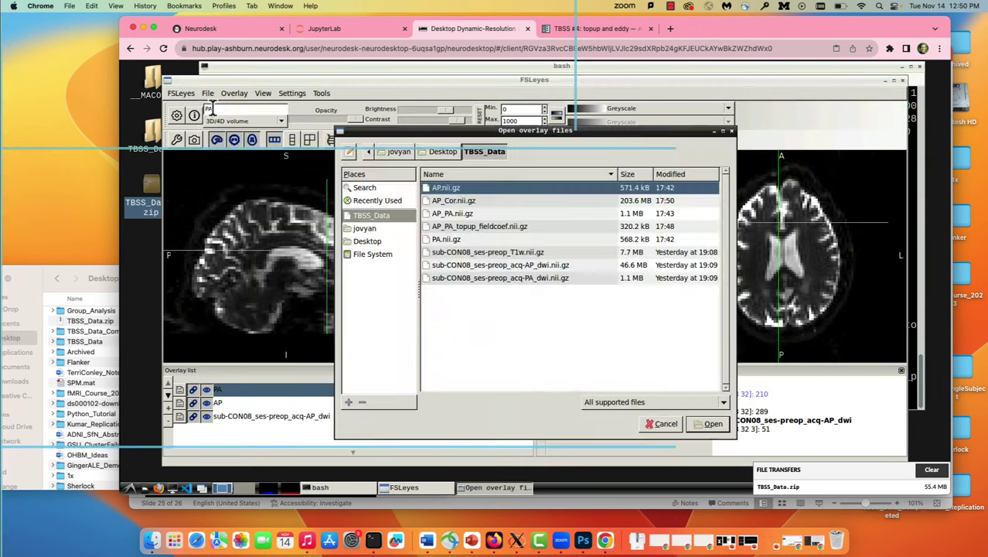
{"action": "double_click", "coordinate": [458, 200]}
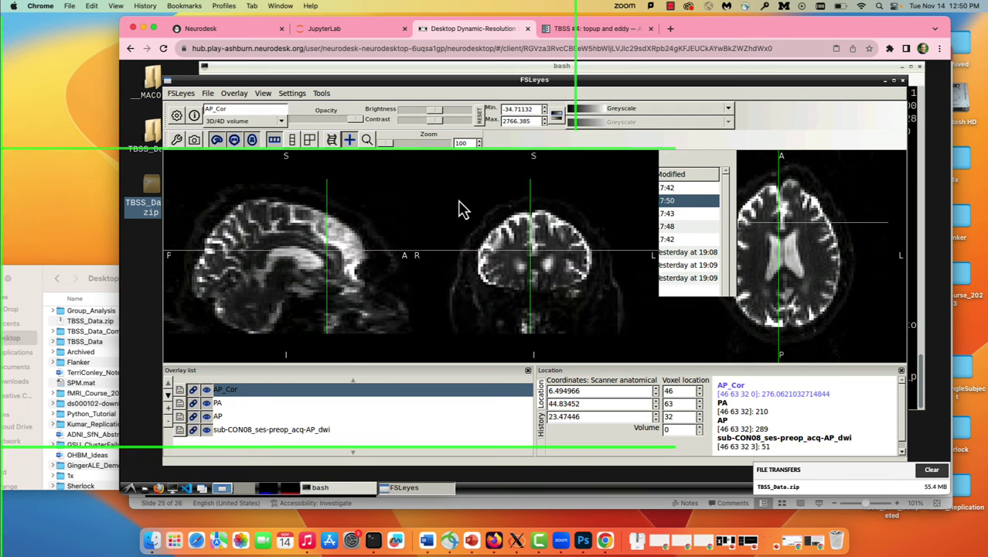
Set the maximum display intensity of the AP_Cor overlay to 1000
{"action": "double_click", "coordinate": [517, 121]}
{"action": "type", "text": "1000"}
{"action": "key", "text": "Return"}
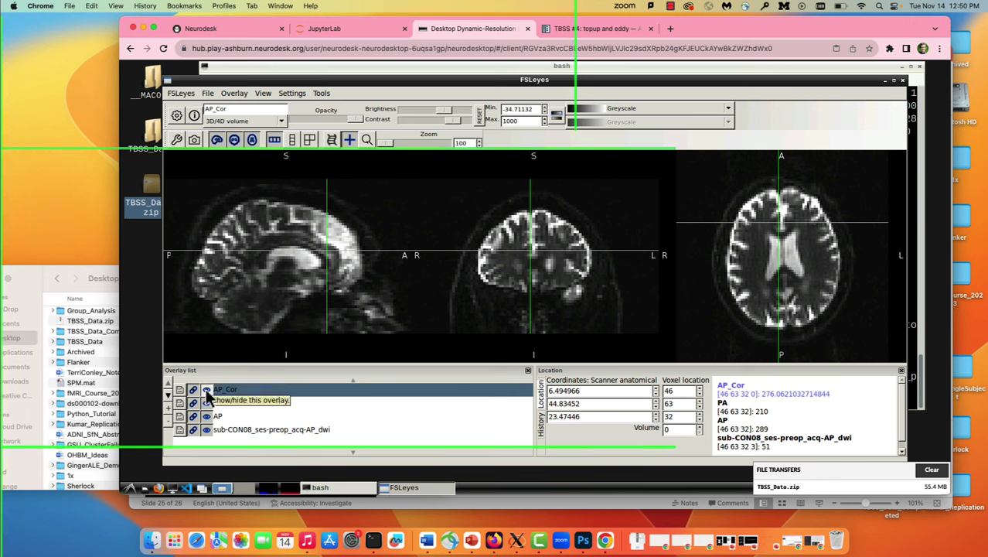
Toggle the visibility of the AP_Cor and PA overlays to compare the corrected image with the uncorrected PA and AP images
{"action": "left_click", "coordinate": [207, 391]}
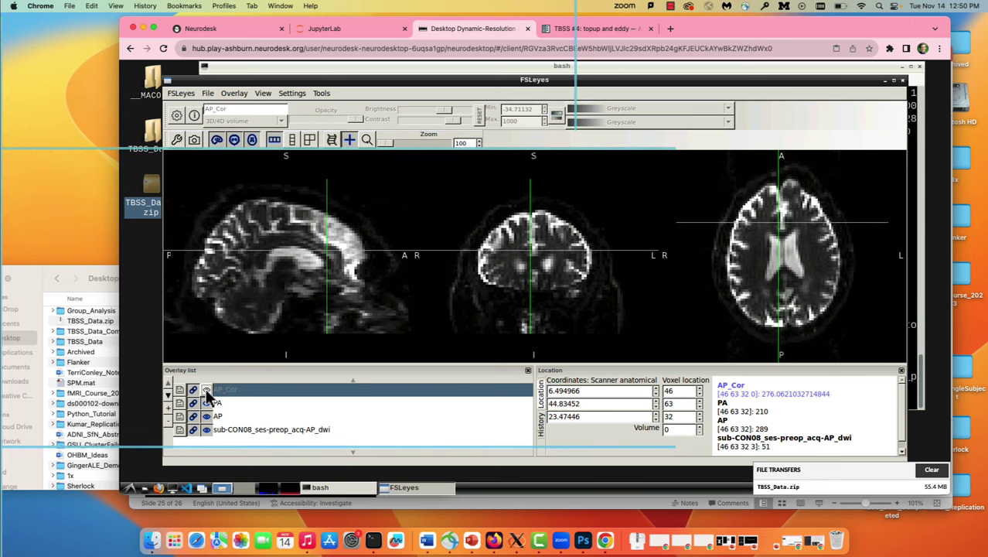
{"action": "left_click", "coordinate": [206, 403]}
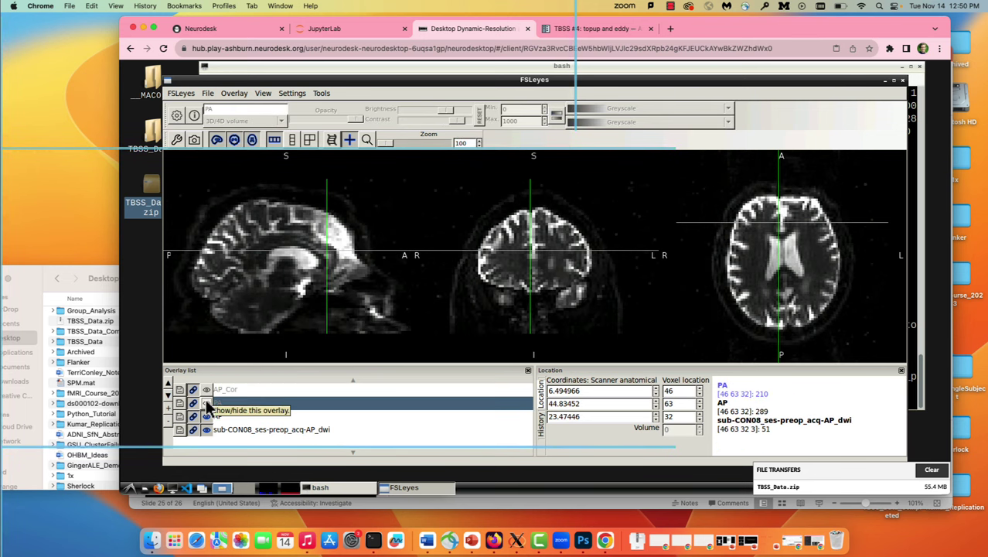
{"action": "left_click", "coordinate": [206, 404]}
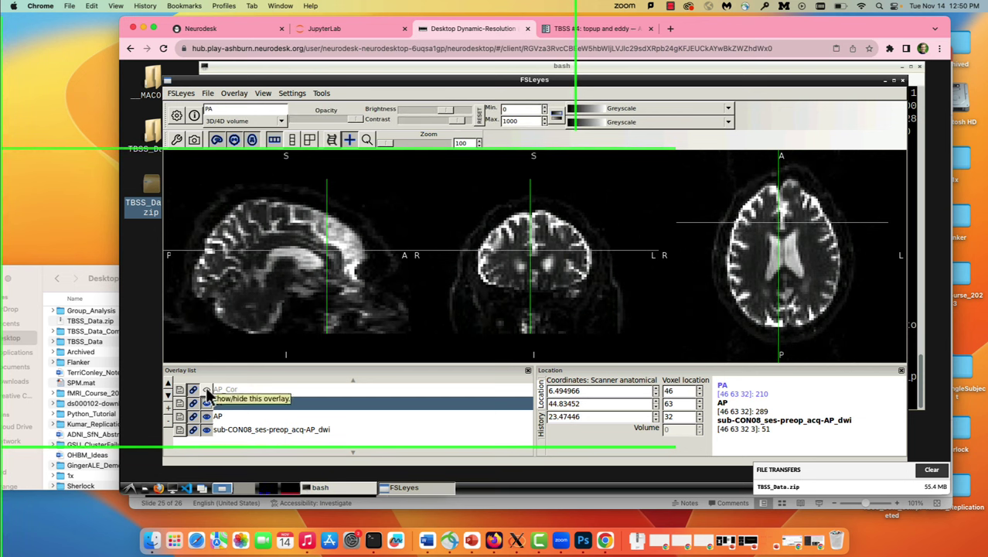
{"action": "left_click", "coordinate": [206, 390]}
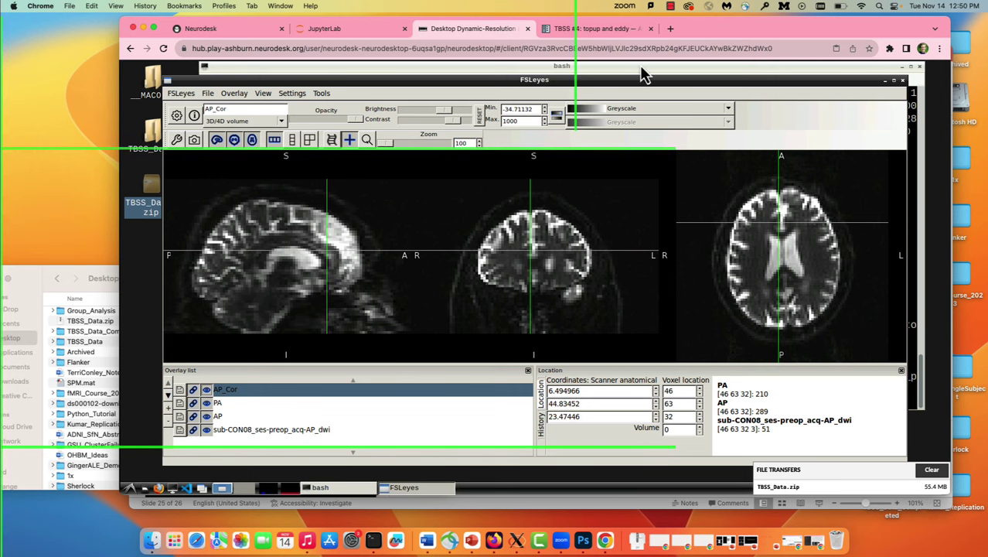
Read the tutorial's eddy section on creating a brain mask from the topup-corrected data with fslroi and bet
{"action": "left_click", "coordinate": [593, 31]}
{"action": "left_click", "coordinate": [590, 282]}
{"action": "scroll", "coordinate": [590, 282], "scroll_direction": "down", "scroll_amount": 5}
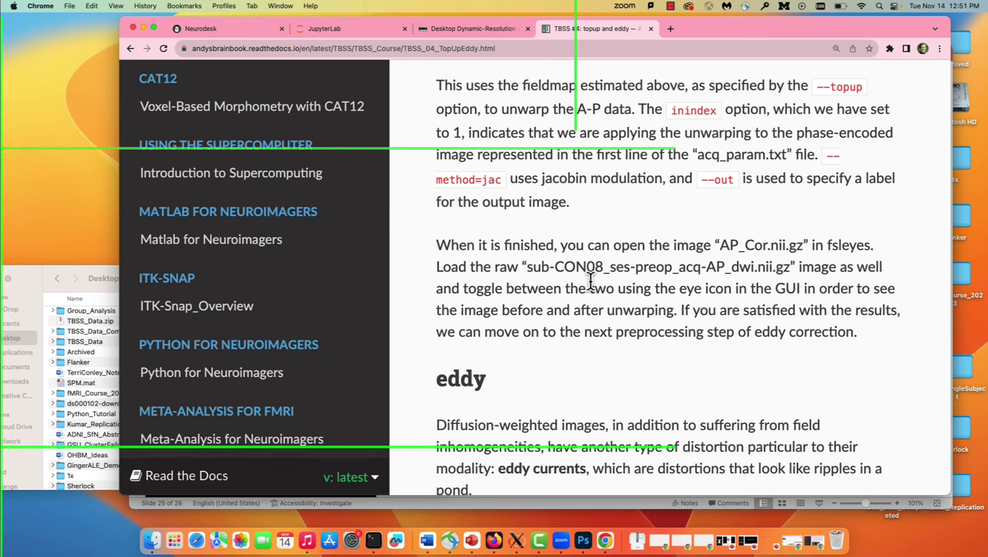
{"action": "scroll", "coordinate": [590, 280], "scroll_direction": "down", "scroll_amount": 5}
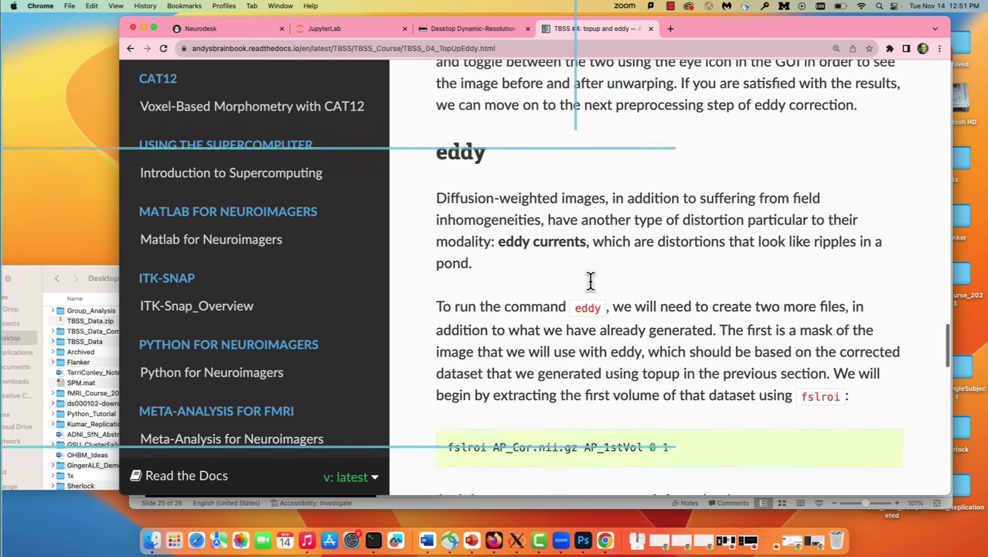
{"action": "scroll", "coordinate": [590, 282], "scroll_direction": "down", "scroll_amount": 4}
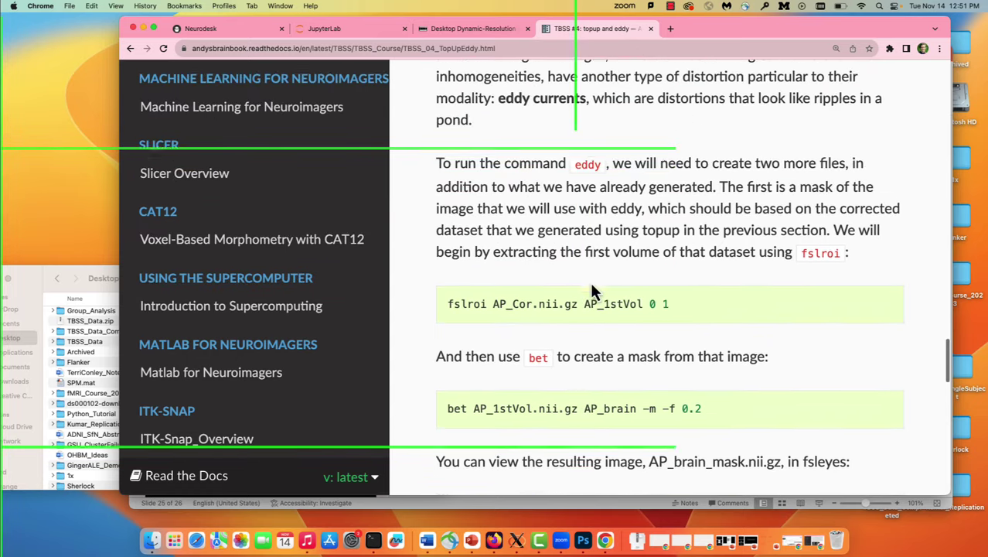
{"action": "scroll", "coordinate": [592, 290], "scroll_direction": "up", "scroll_amount": 2}
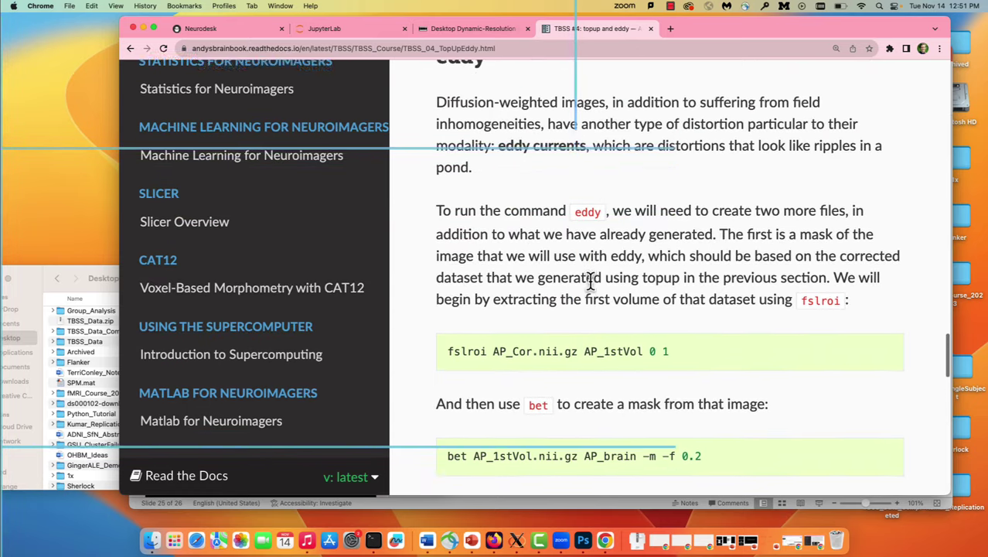
{"action": "scroll", "coordinate": [590, 281], "scroll_direction": "down", "scroll_amount": 2}
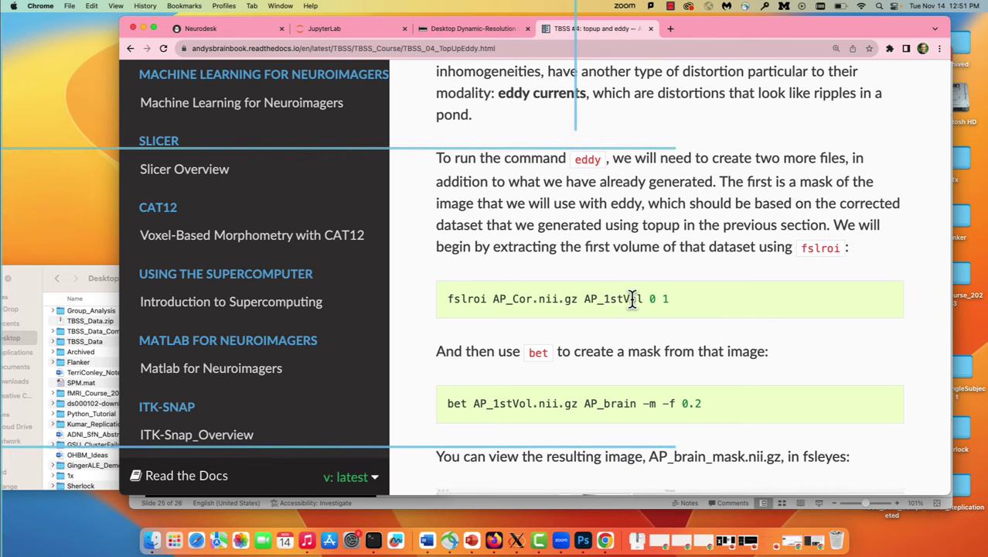
{"action": "scroll", "coordinate": [631, 299], "scroll_direction": "down", "scroll_amount": 3}
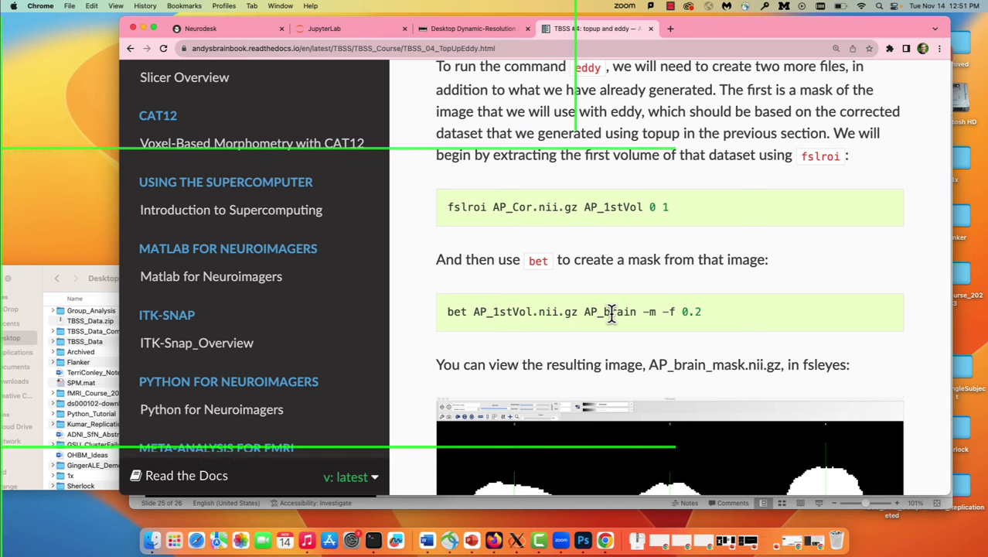
Copy the tutorial's first-volume extraction command and run it in the Neurodesk terminal: fslroi AP_Cor.nii.gz AP_1stVol 0 1
{"action": "triple_click", "coordinate": [526, 209]}
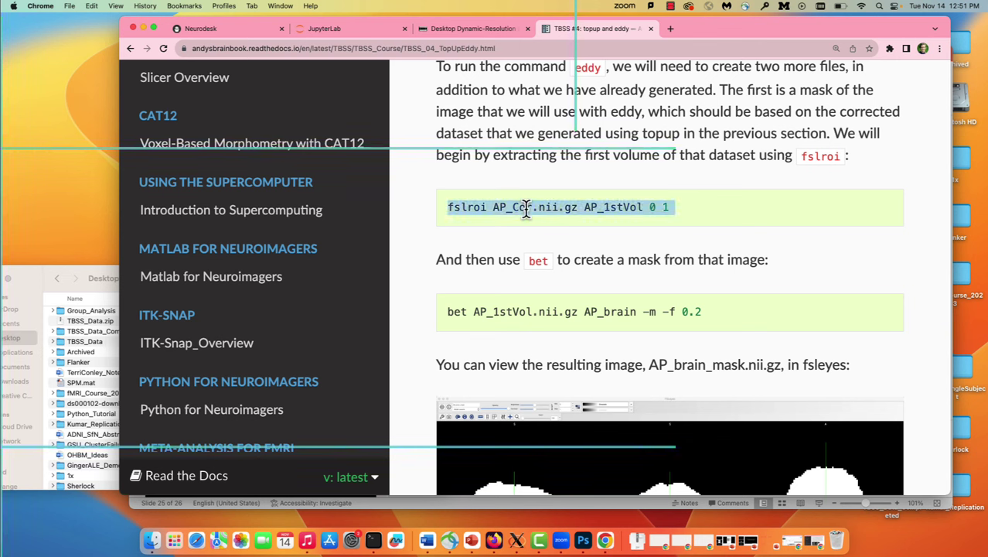
{"action": "key", "text": "super+c"}
{"action": "scroll", "coordinate": [526, 209], "scroll_direction": "down", "scroll_amount": 3}
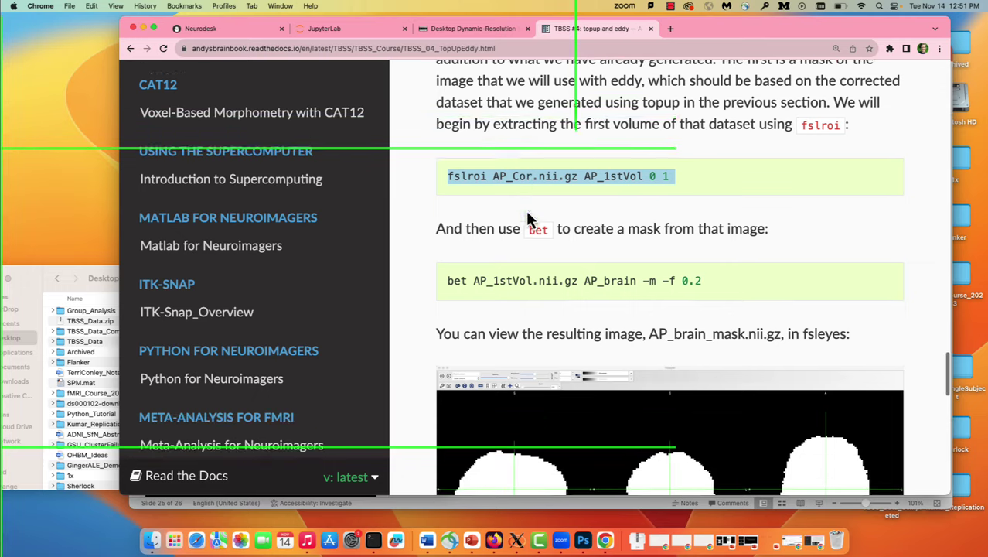
{"action": "scroll", "coordinate": [517, 415], "scroll_direction": "down", "scroll_amount": 1}
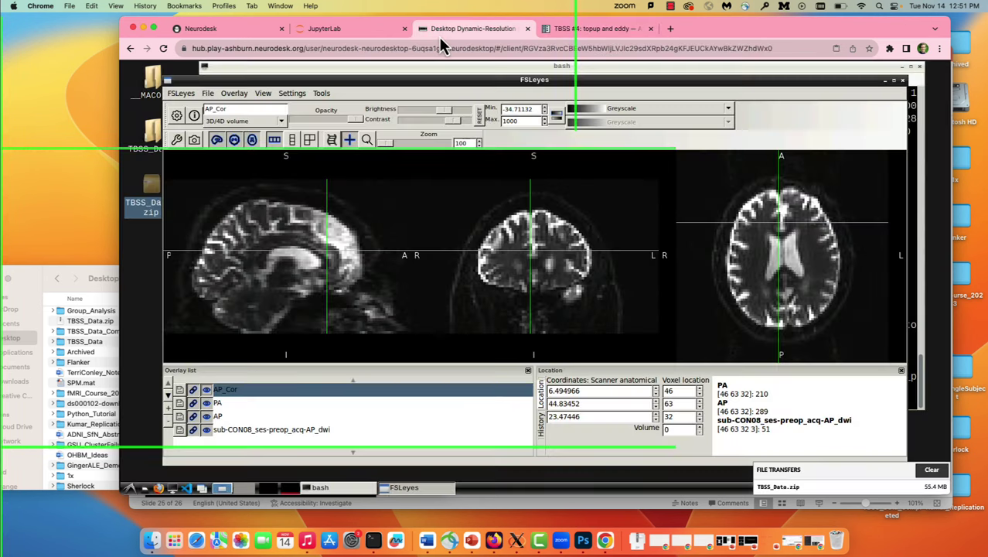
{"action": "left_click", "coordinate": [438, 32]}
{"action": "left_click", "coordinate": [576, 31]}
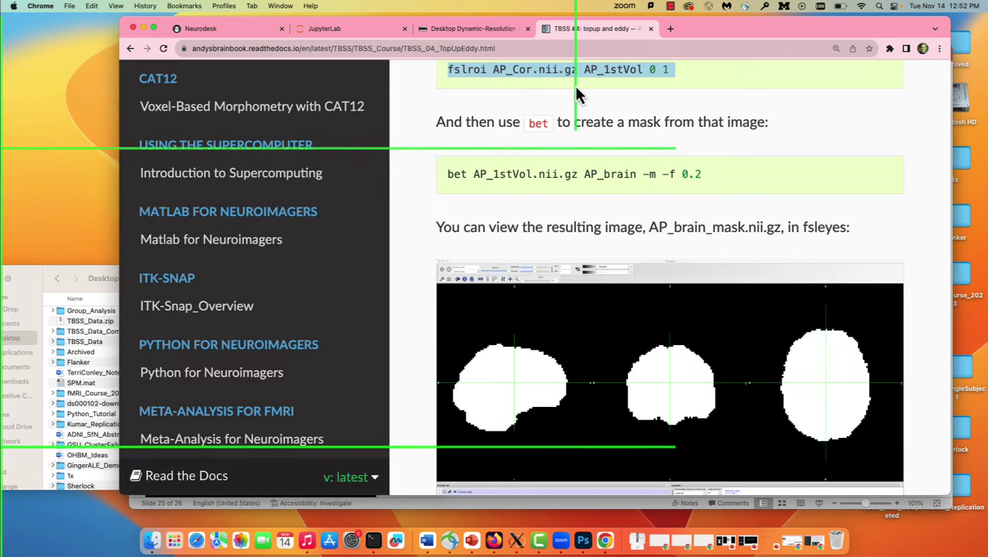
{"action": "scroll", "coordinate": [575, 85], "scroll_direction": "up", "scroll_amount": 1}
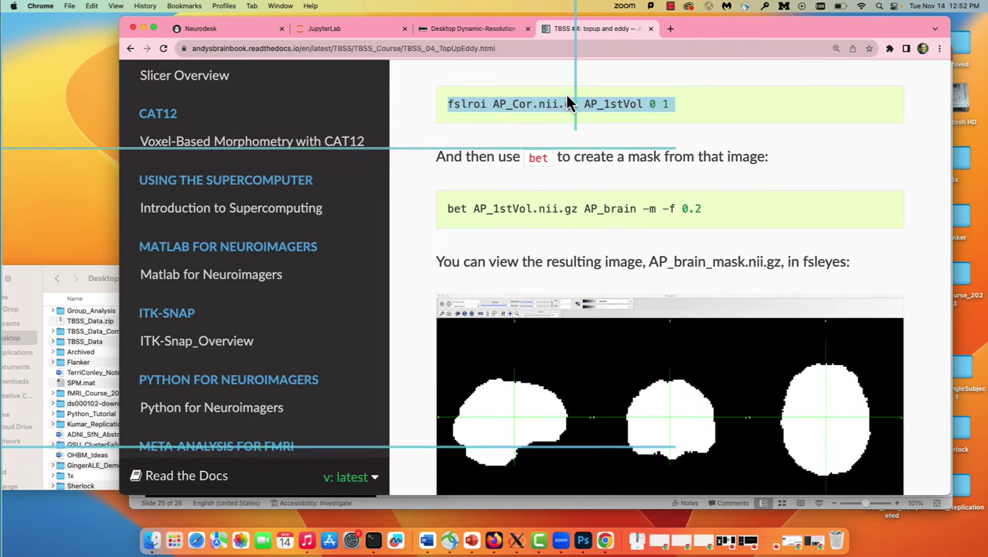
{"action": "left_click", "coordinate": [447, 32]}
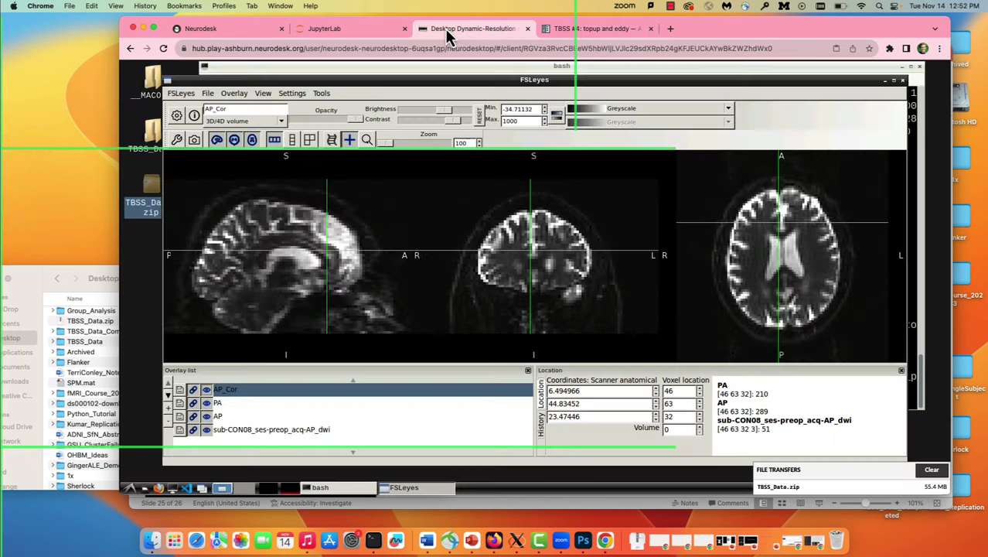
{"action": "left_click", "coordinate": [471, 67]}
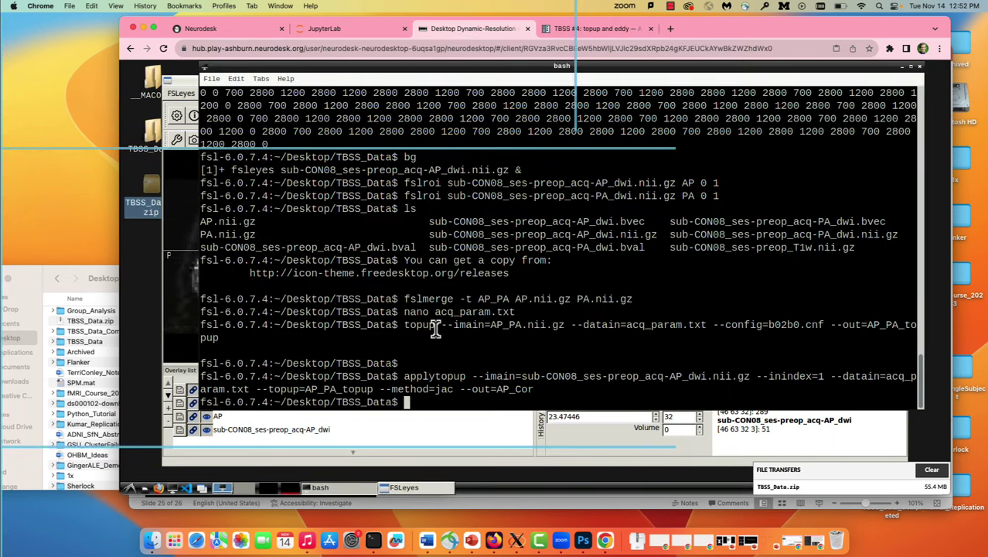
{"action": "key", "text": "super+v"}
{"action": "key", "text": "Return"}
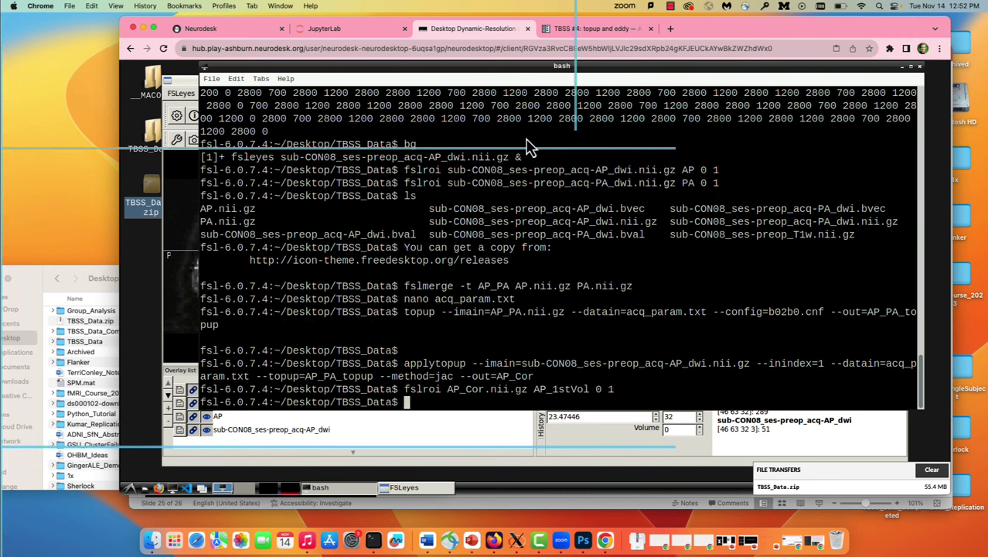
Copy the tutorial's brain mask command and run it in the Neurodesk terminal: bet AP_1stVol.nii.gz AP_brain -m -f 0.2
{"action": "left_click", "coordinate": [577, 29]}
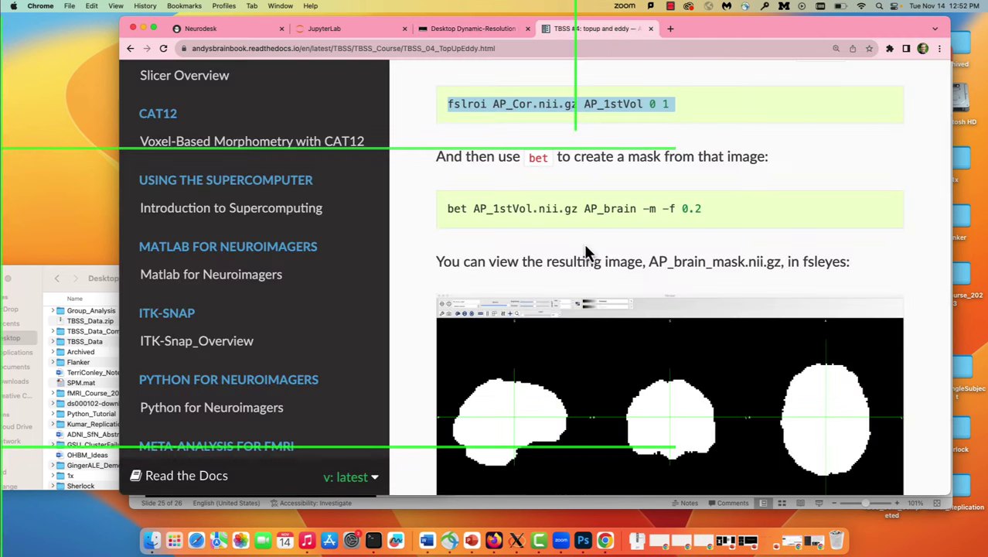
{"action": "triple_click", "coordinate": [566, 215]}
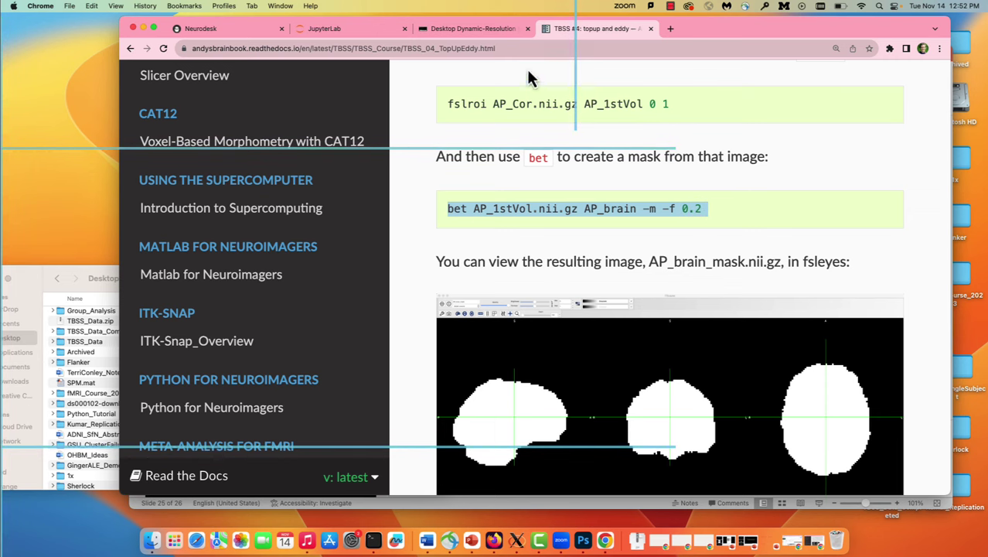
{"action": "left_click", "coordinate": [472, 30]}
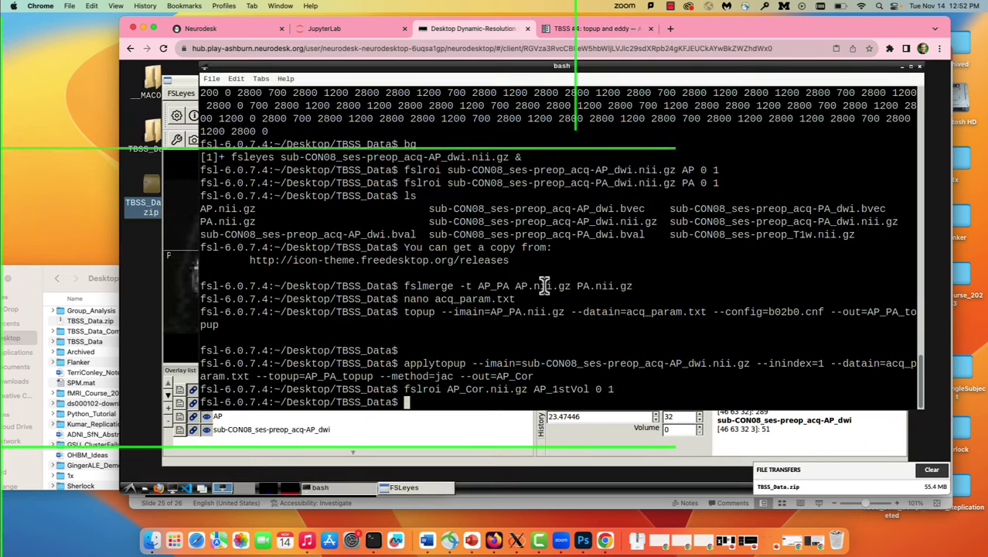
{"action": "key", "text": "super+v"}
{"action": "key", "text": "Return"}
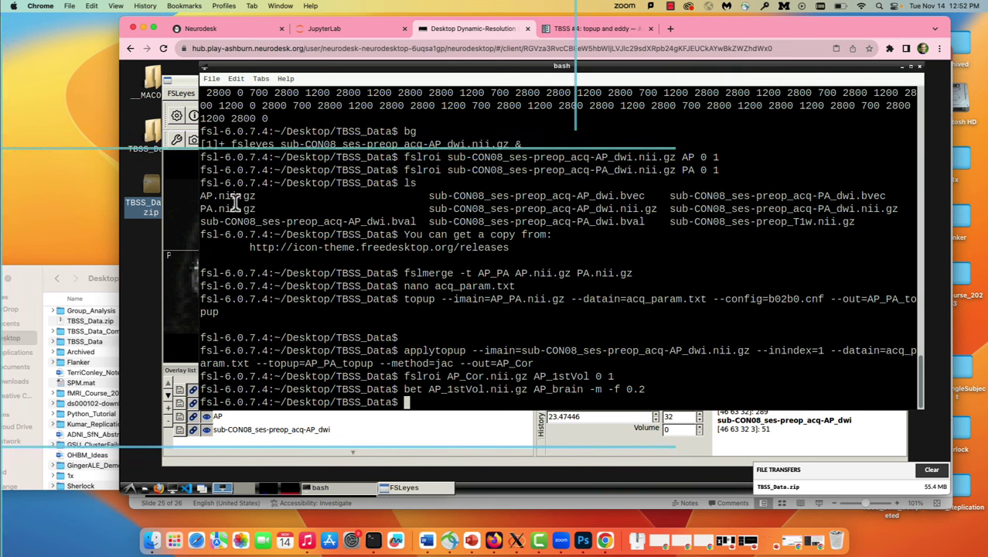
Load AP_brain_mask.nii.gz from the TBSS_Data folder into FSLeyes as an overlay and inspect the mask's lower edge in the coronal view
{"action": "left_click", "coordinate": [195, 89]}
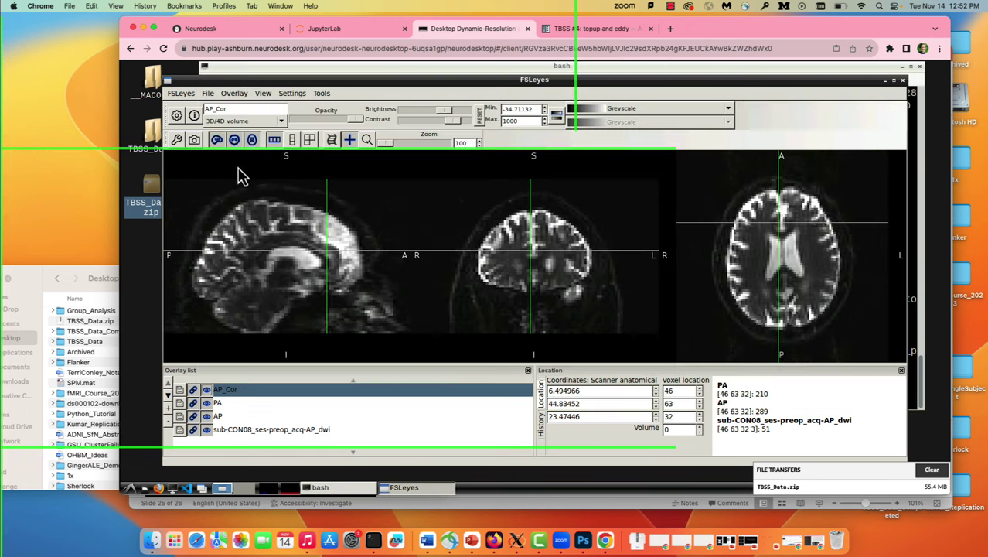
{"action": "left_click", "coordinate": [207, 93]}
{"action": "left_click", "coordinate": [217, 108]}
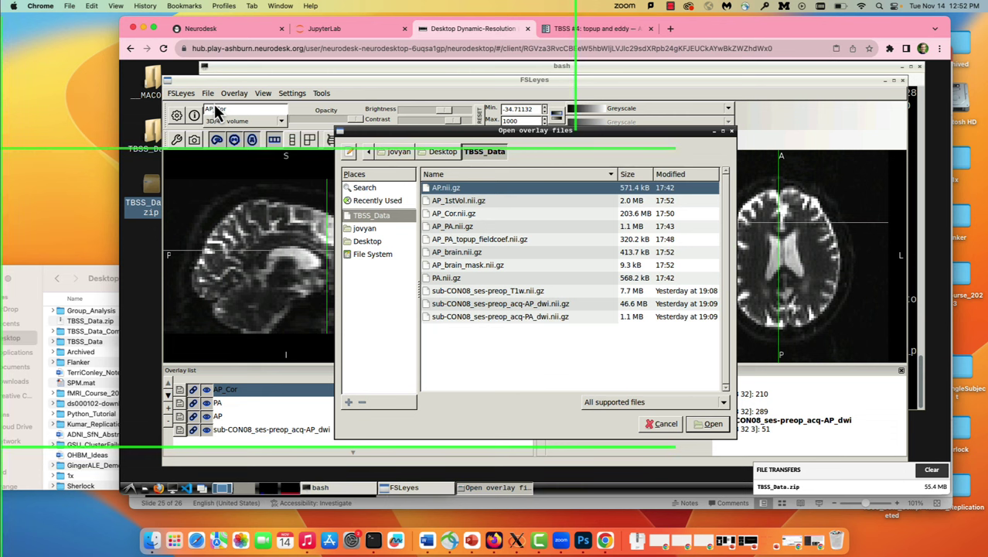
{"action": "left_click", "coordinate": [457, 266]}
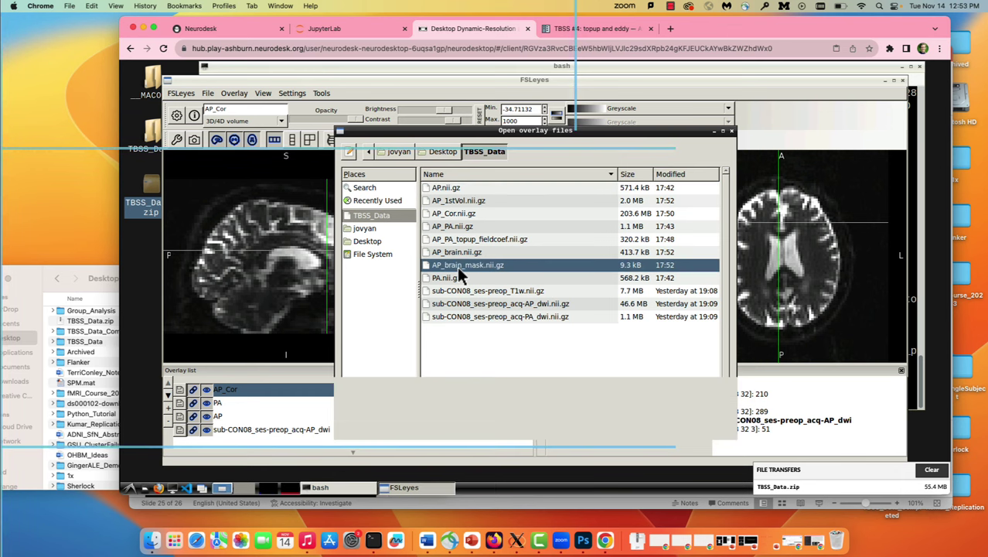
{"action": "double_click", "coordinate": [457, 266]}
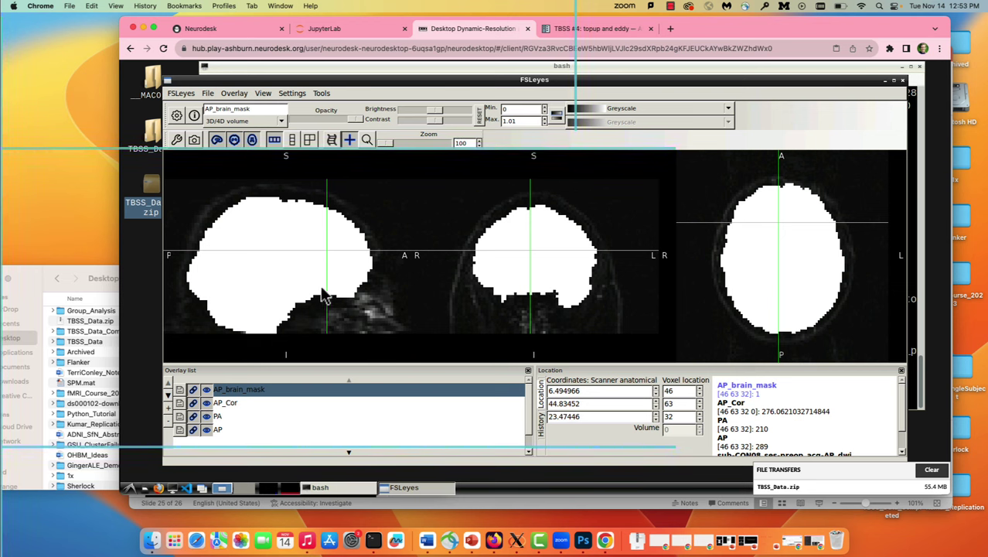
{"action": "left_click", "coordinate": [519, 279]}
{"action": "left_click", "coordinate": [506, 287]}
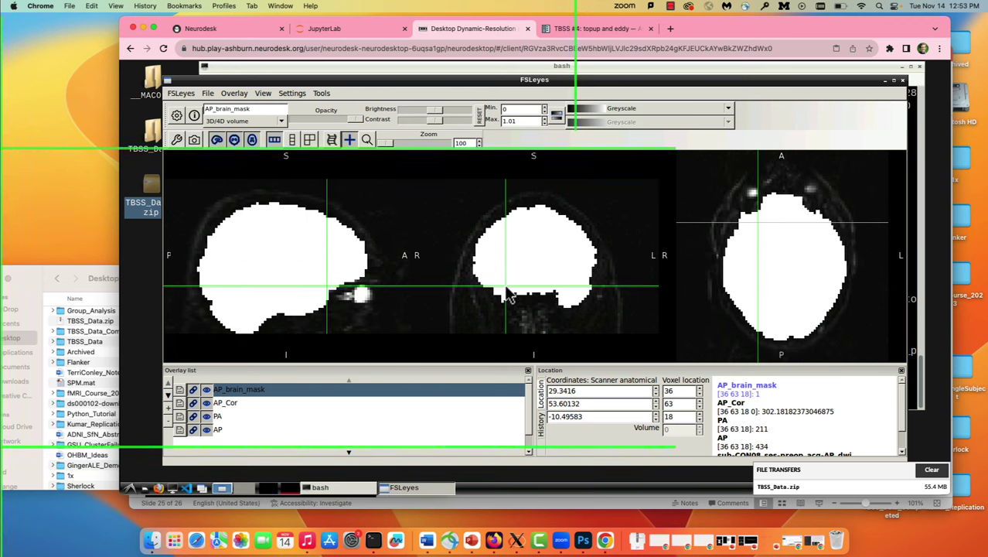
Skim the remaining eddy instructions in the tutorial and review the DTIFIT inputs in the next chapter, TBSS #5: Fitting the Tensors
{"action": "left_click", "coordinate": [591, 28]}
{"action": "scroll", "coordinate": [668, 242], "scroll_direction": "down", "scroll_amount": 10}
{"action": "scroll", "coordinate": [670, 251], "scroll_direction": "down", "scroll_amount": 1}
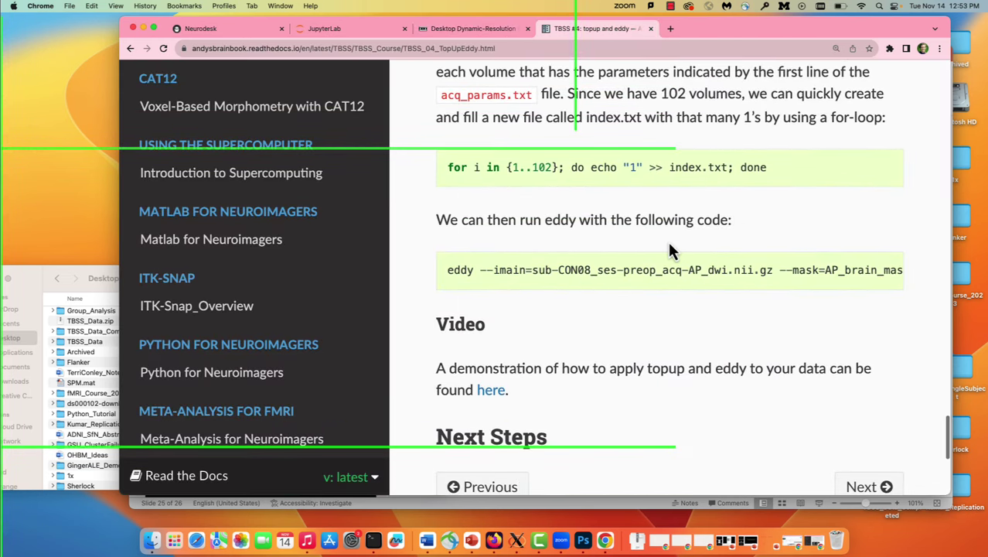
{"action": "scroll", "coordinate": [668, 242], "scroll_direction": "down", "scroll_amount": 5}
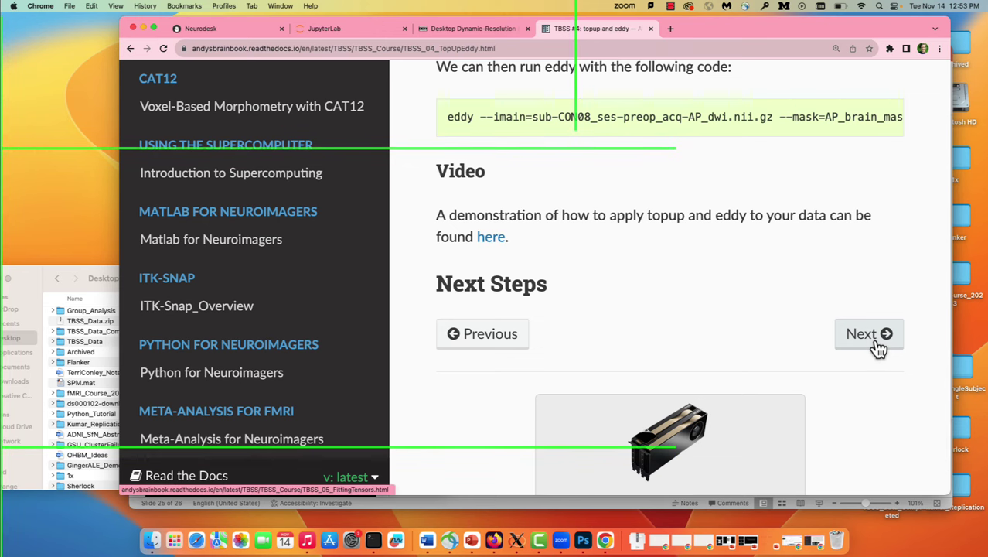
{"action": "left_click", "coordinate": [876, 344]}
{"action": "scroll", "coordinate": [785, 364], "scroll_direction": "down", "scroll_amount": 3}
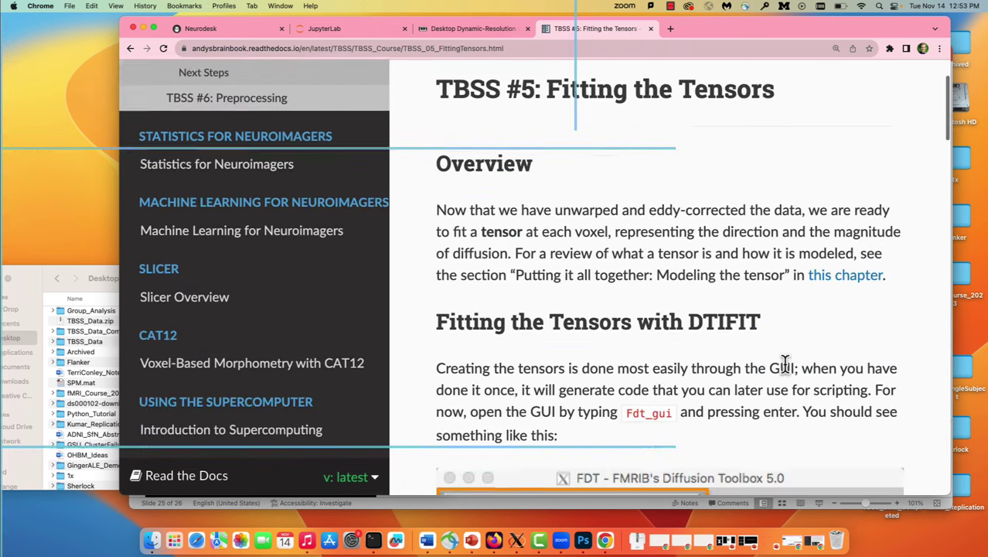
{"action": "scroll", "coordinate": [785, 363], "scroll_direction": "down", "scroll_amount": 6}
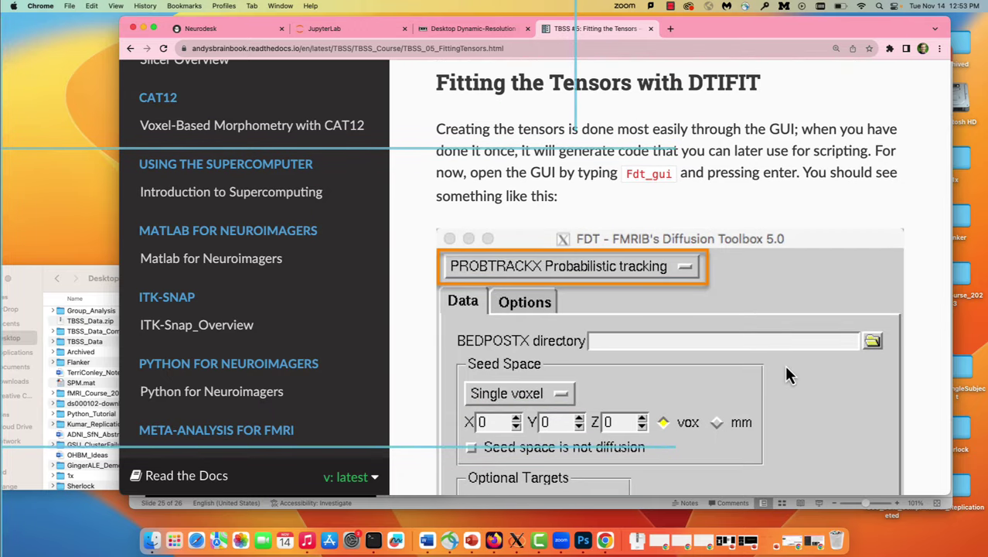
{"action": "scroll", "coordinate": [785, 369], "scroll_direction": "down", "scroll_amount": 7}
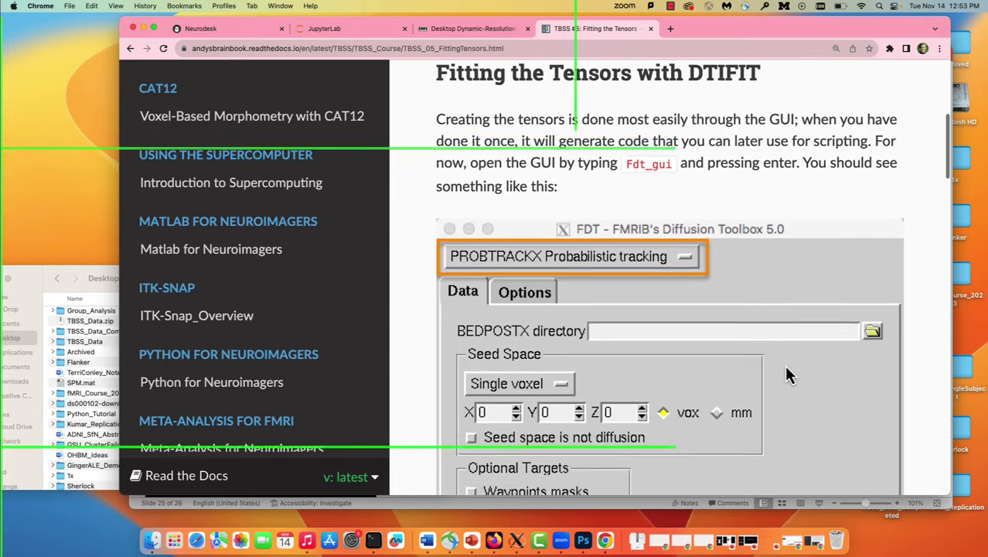
{"action": "scroll", "coordinate": [785, 371], "scroll_direction": "down", "scroll_amount": 11}
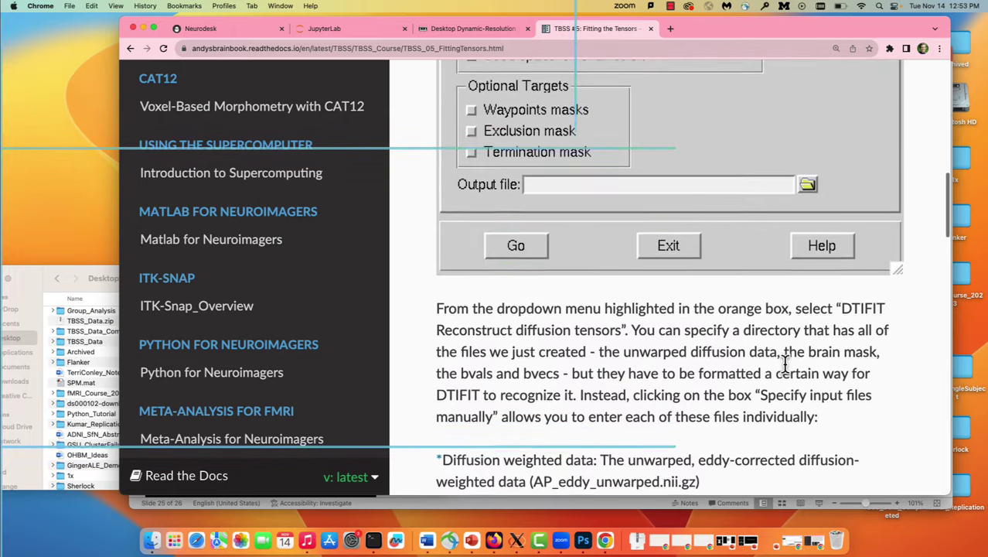
{"action": "scroll", "coordinate": [784, 365], "scroll_direction": "down", "scroll_amount": 5}
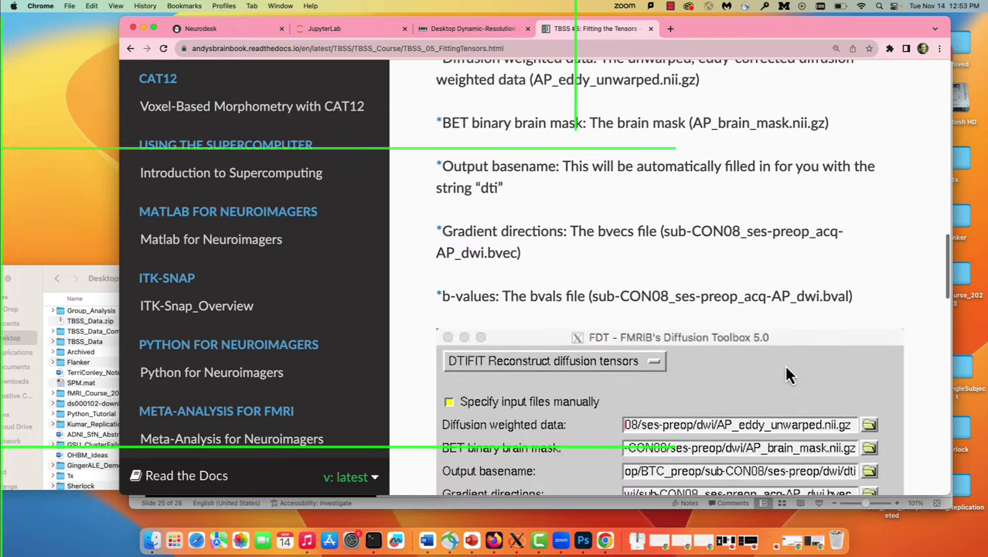
{"action": "scroll", "coordinate": [784, 365], "scroll_direction": "down", "scroll_amount": 1}
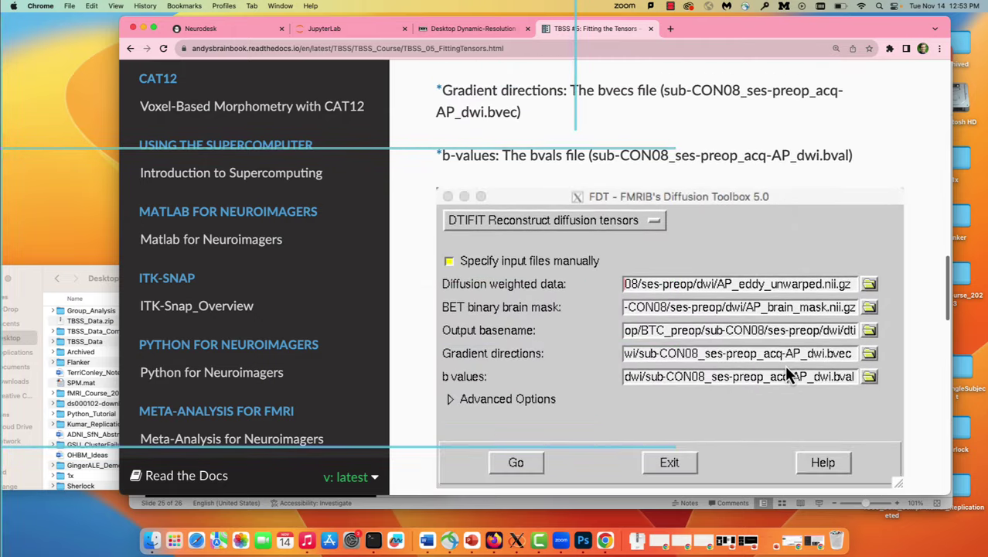
Return to the Neurodesk terminal and launch the FSL graphical interface with the fsl command
{"action": "left_click", "coordinate": [450, 34]}
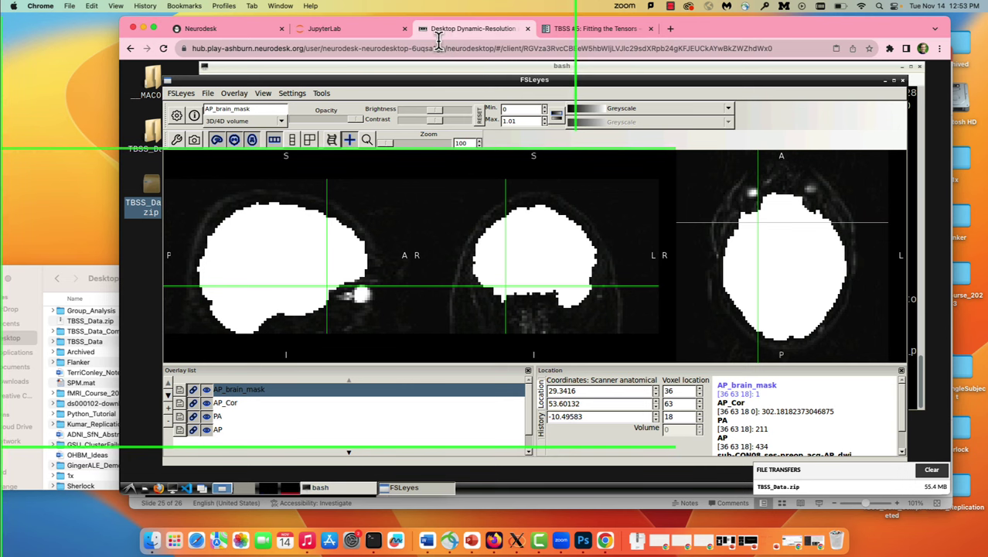
{"action": "left_click", "coordinate": [426, 68]}
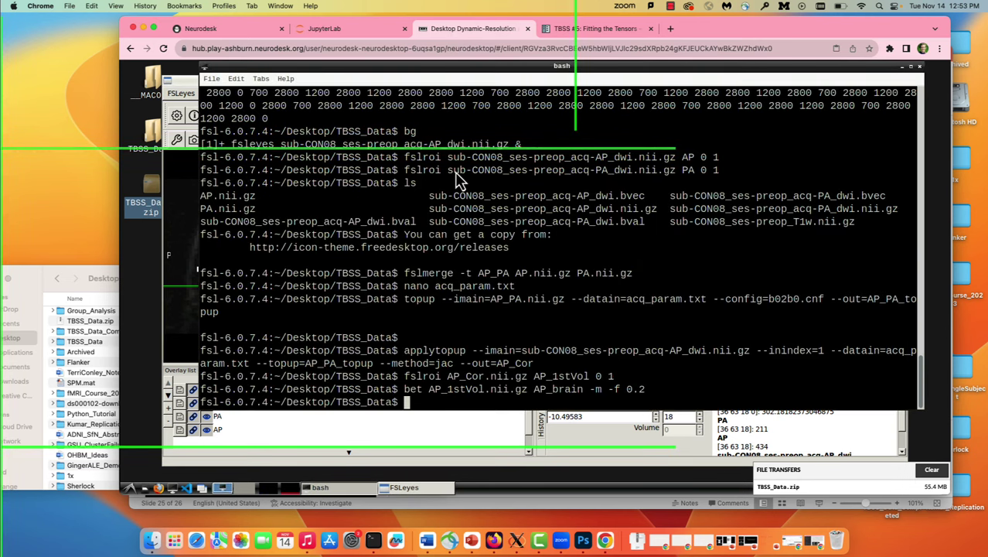
{"action": "type", "text": "fsl"}
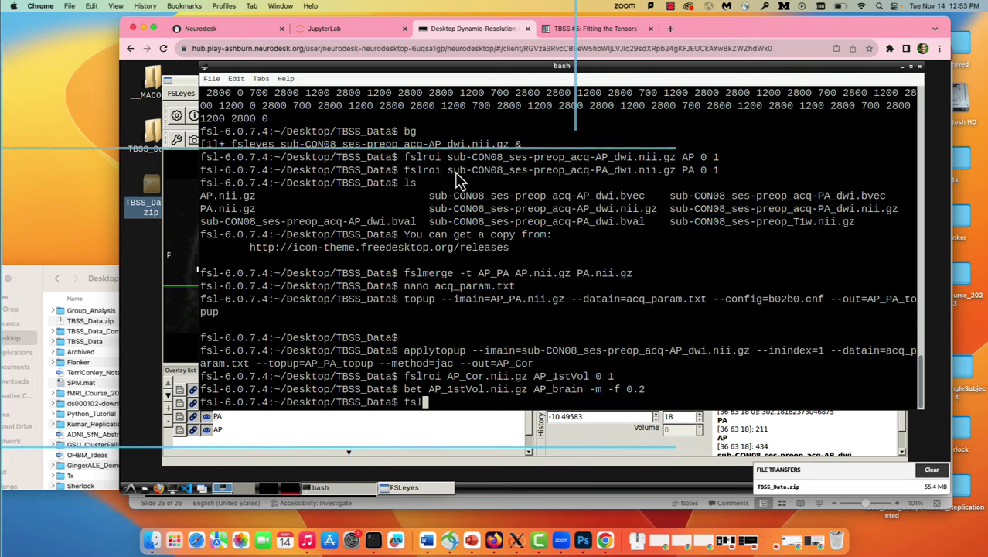
{"action": "key", "text": "Return"}
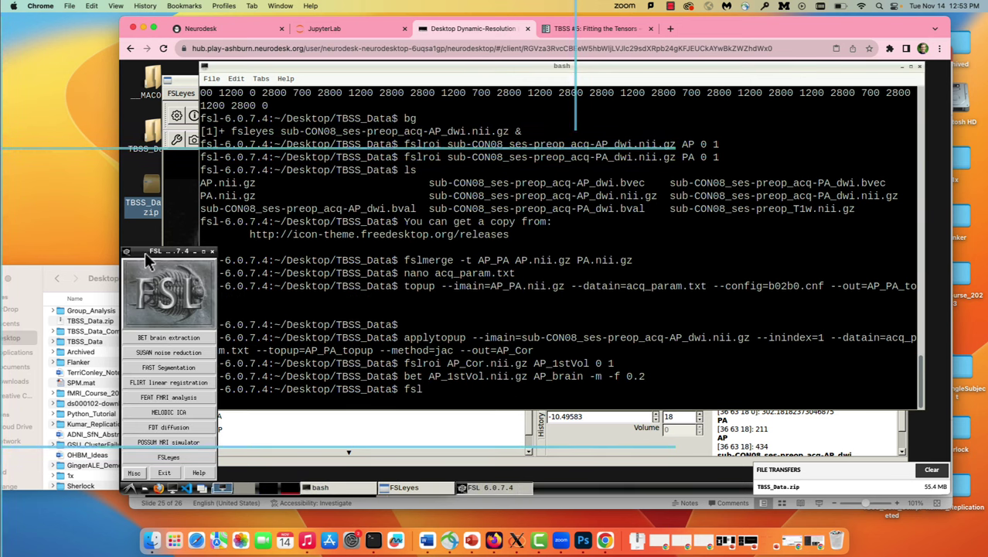
Open the FDT diffusion toolbox from the FSL launcher, choose DTIFIT Reconstruct diffusion tensors and enable specifying input files manually
{"action": "left_click_drag", "start_coordinate": [146, 255], "coordinate": [198, 73]}
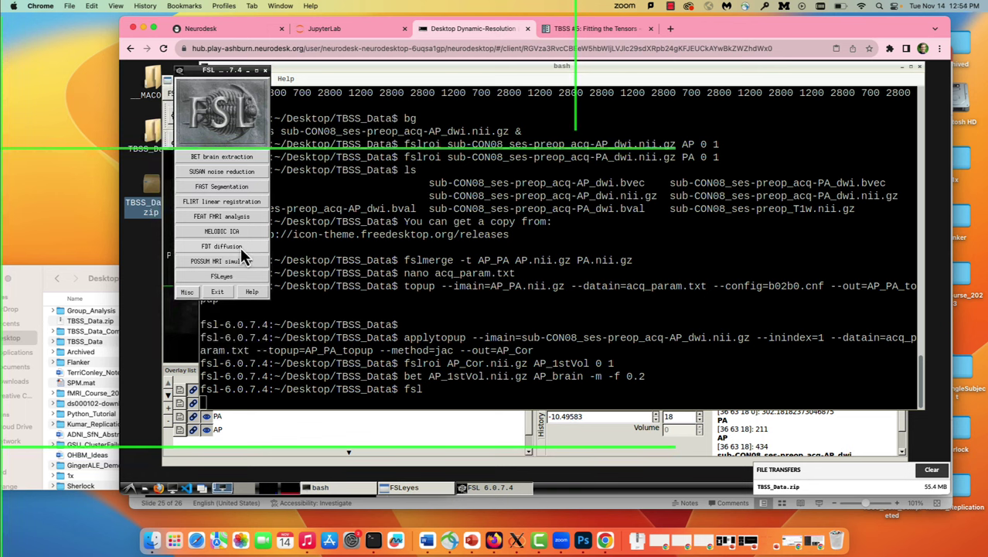
{"action": "left_click", "coordinate": [240, 249]}
{"action": "left_click_drag", "start_coordinate": [241, 262], "coordinate": [389, 145]}
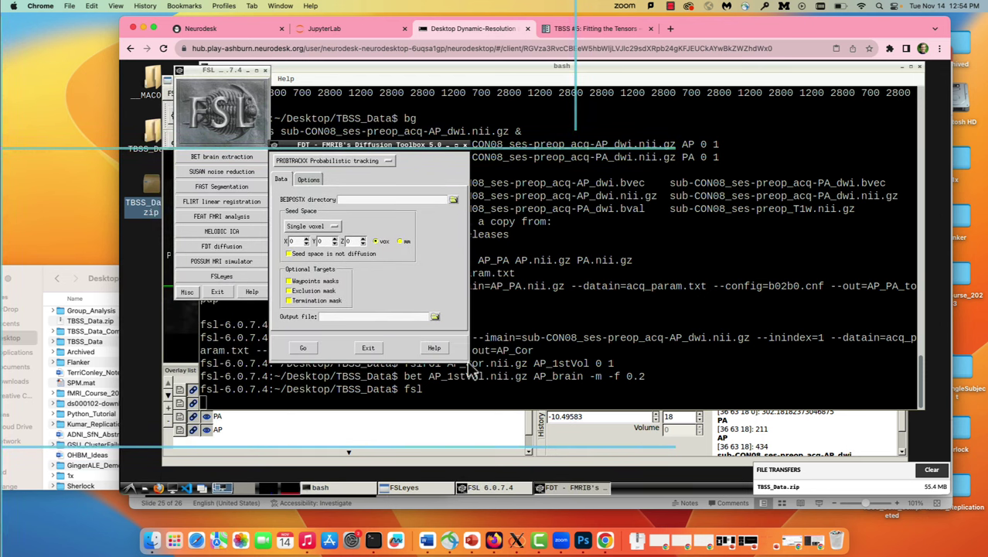
{"action": "left_click_drag", "start_coordinate": [468, 361], "coordinate": [637, 400]}
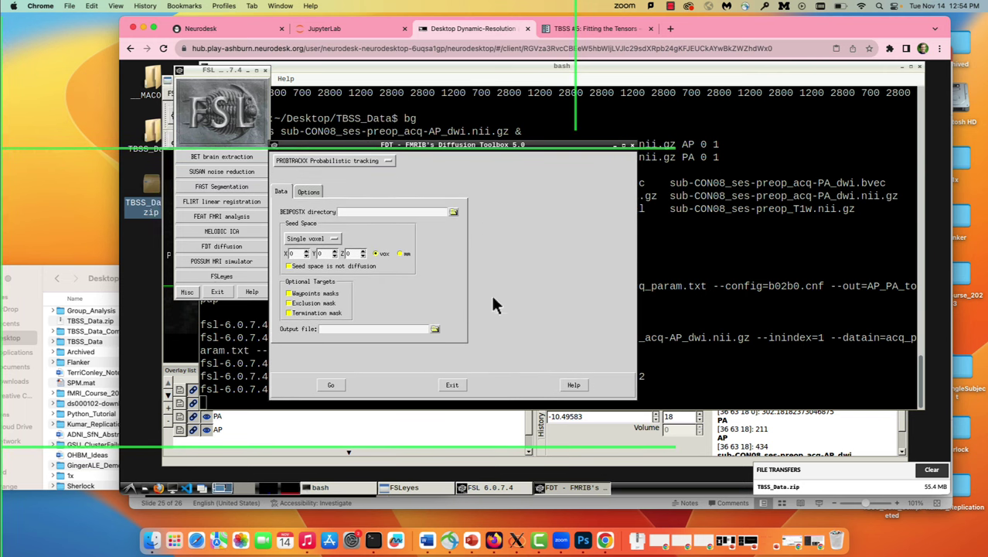
{"action": "left_click", "coordinate": [349, 164]}
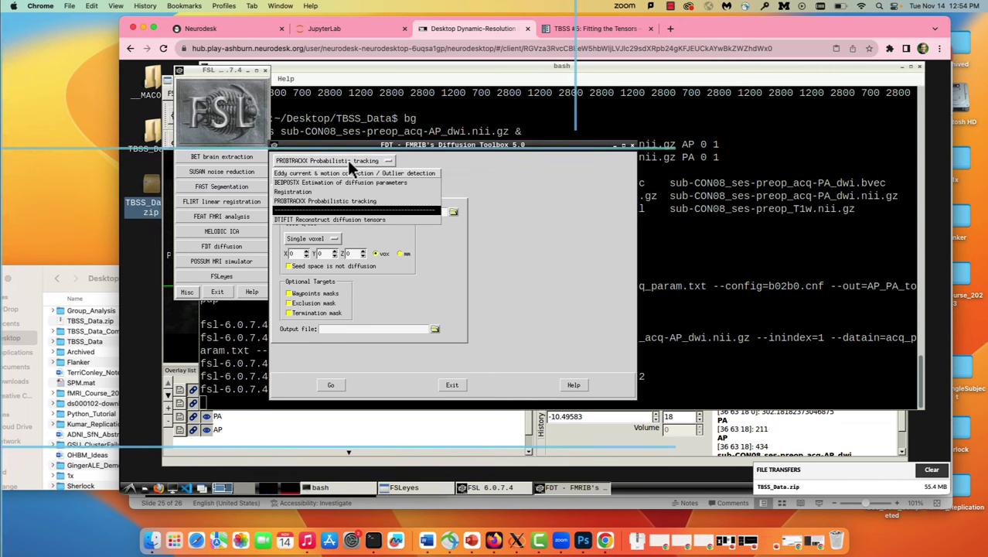
{"action": "left_click", "coordinate": [340, 221]}
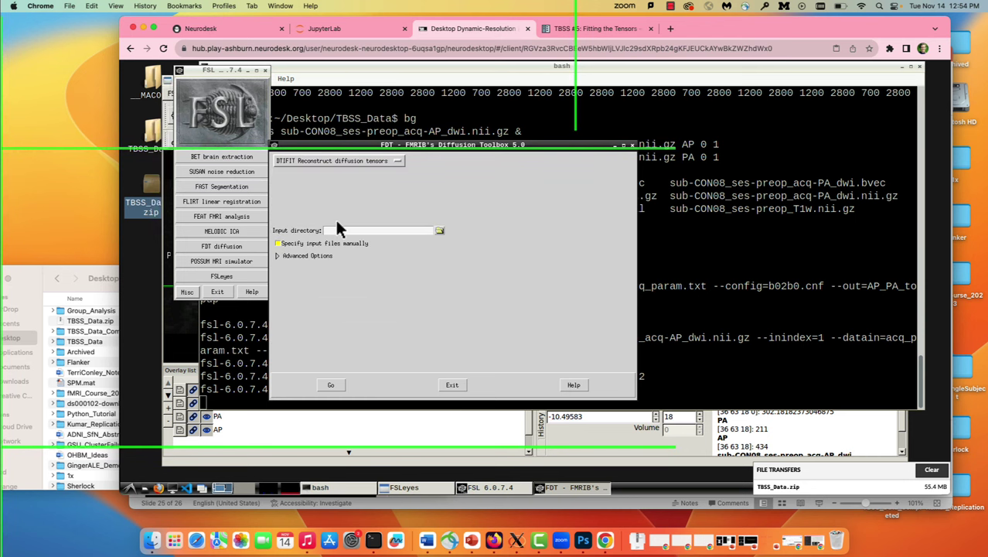
{"action": "left_click", "coordinate": [277, 243]}
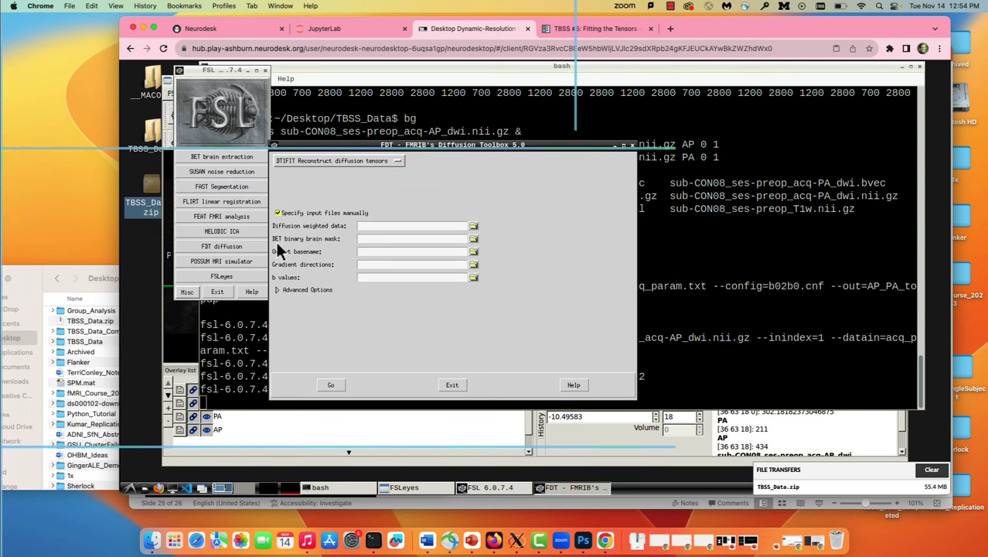
Choose AP_Cor.nii.gz from the TBSS_Data folder as the diffusion weighted data for DTIFIT
{"action": "left_click", "coordinate": [474, 228]}
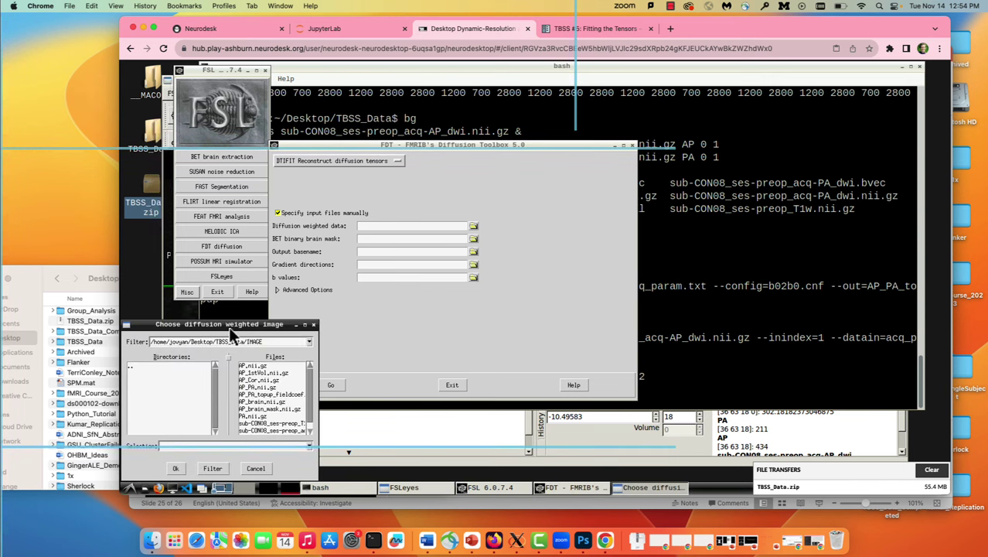
{"action": "left_click_drag", "start_coordinate": [230, 331], "coordinate": [636, 177]}
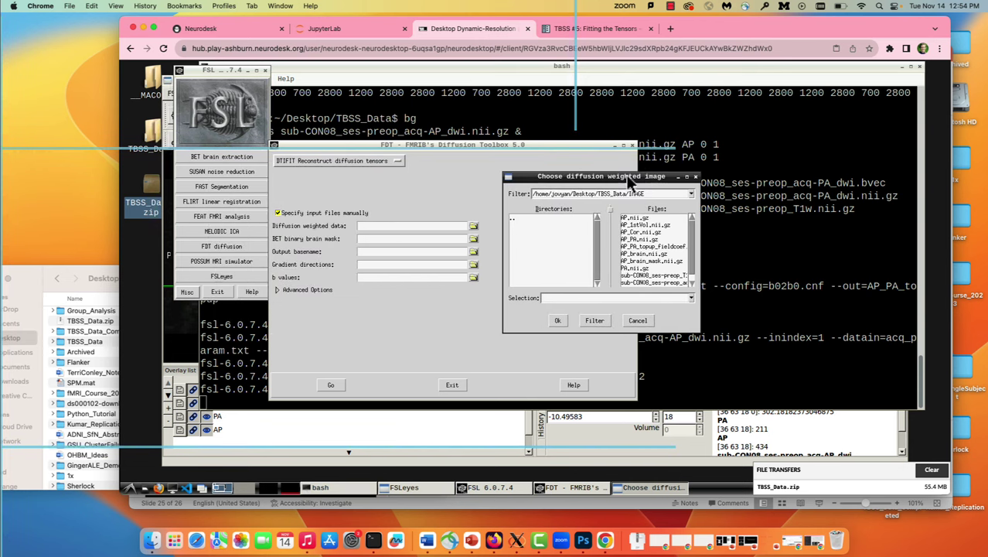
{"action": "left_click", "coordinate": [646, 232]}
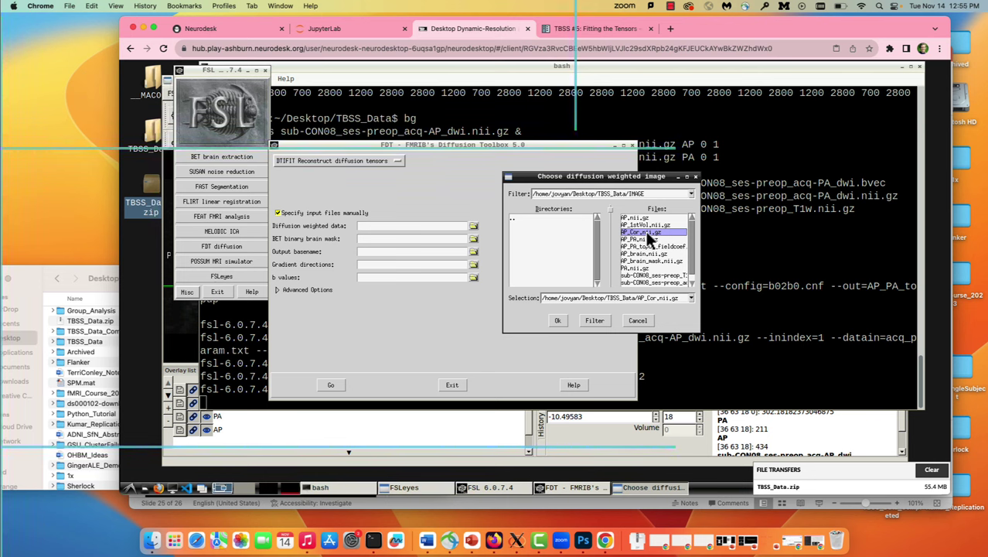
{"action": "left_click", "coordinate": [559, 322]}
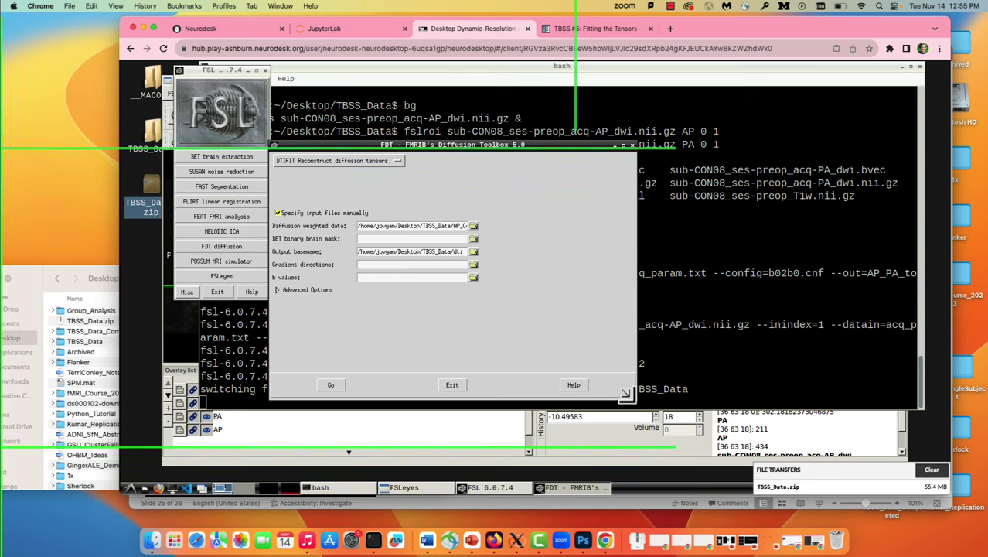
Widen the FDT window and choose AP_brain_mask.nii.gz as the BET binary brain mask
{"action": "left_click_drag", "start_coordinate": [627, 394], "coordinate": [832, 408]}
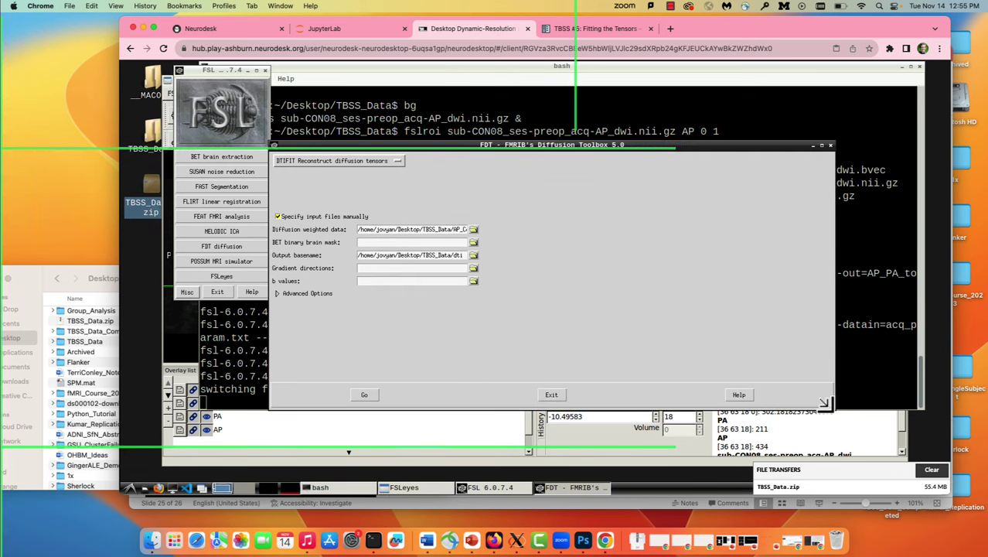
{"action": "left_click", "coordinate": [450, 245]}
{"action": "left_click", "coordinate": [474, 243]}
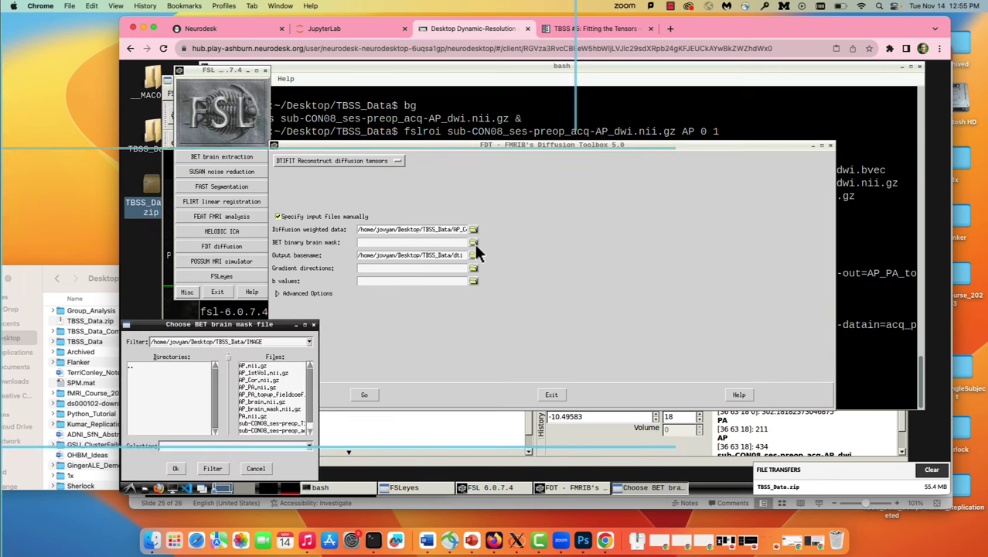
{"action": "left_click", "coordinate": [280, 410]}
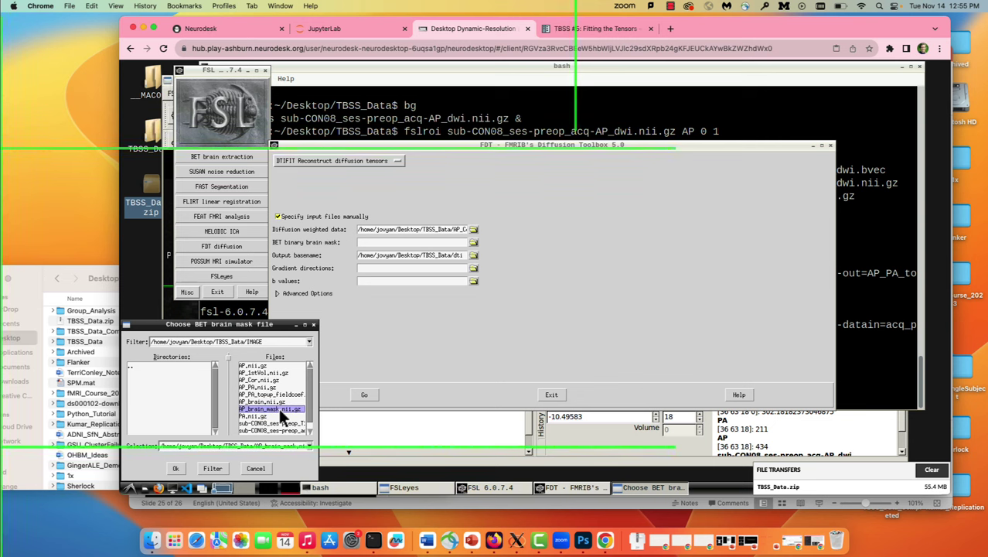
{"action": "left_click", "coordinate": [176, 468]}
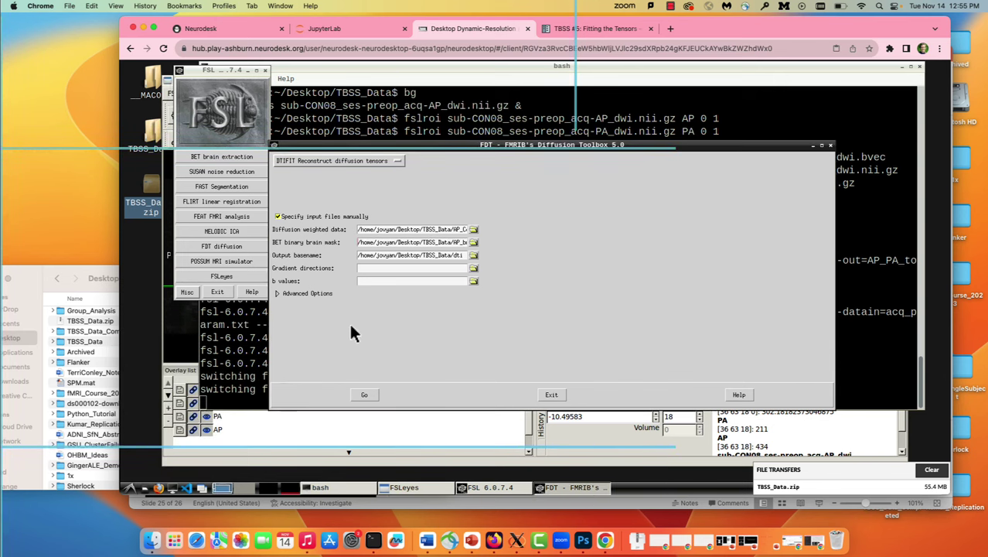
Choose sub-CON08_ses-preop_acq-AP_dwi.bvec as the gradient directions file, enlarging the file chooser to show the full file names
{"action": "left_click", "coordinate": [473, 269]}
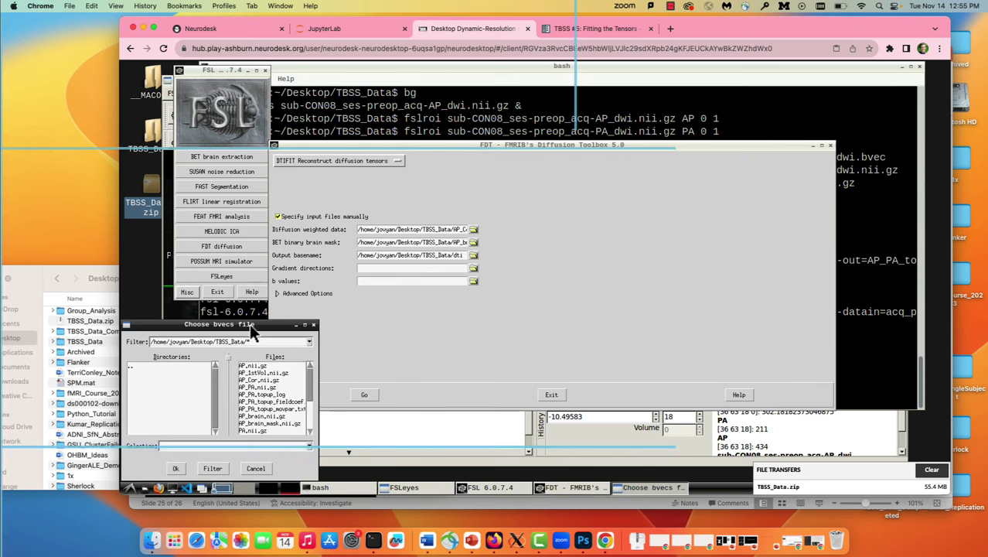
{"action": "left_click_drag", "start_coordinate": [249, 324], "coordinate": [308, 233]}
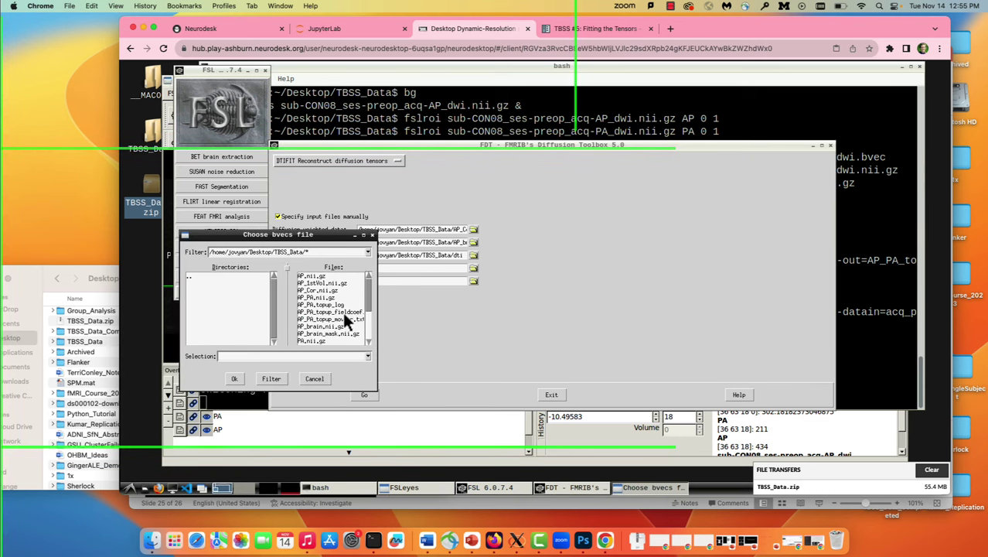
{"action": "left_click", "coordinate": [376, 393]}
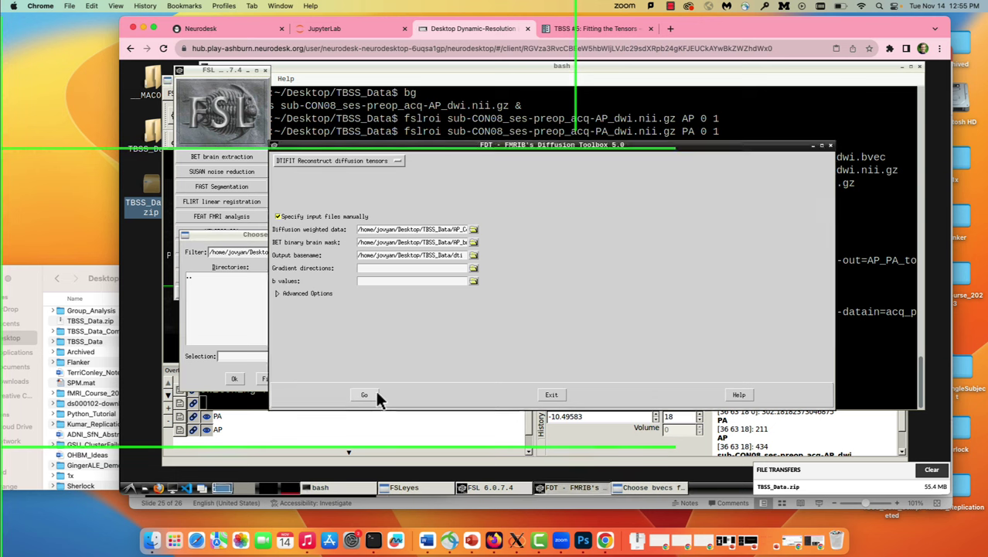
{"action": "left_click", "coordinate": [244, 323]}
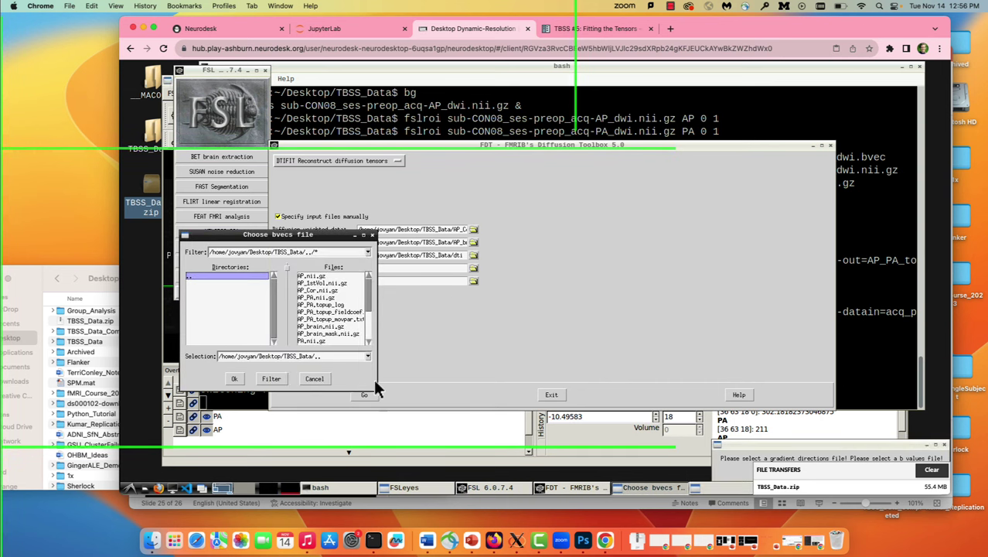
{"action": "left_click_drag", "start_coordinate": [325, 235], "coordinate": [356, 191]}
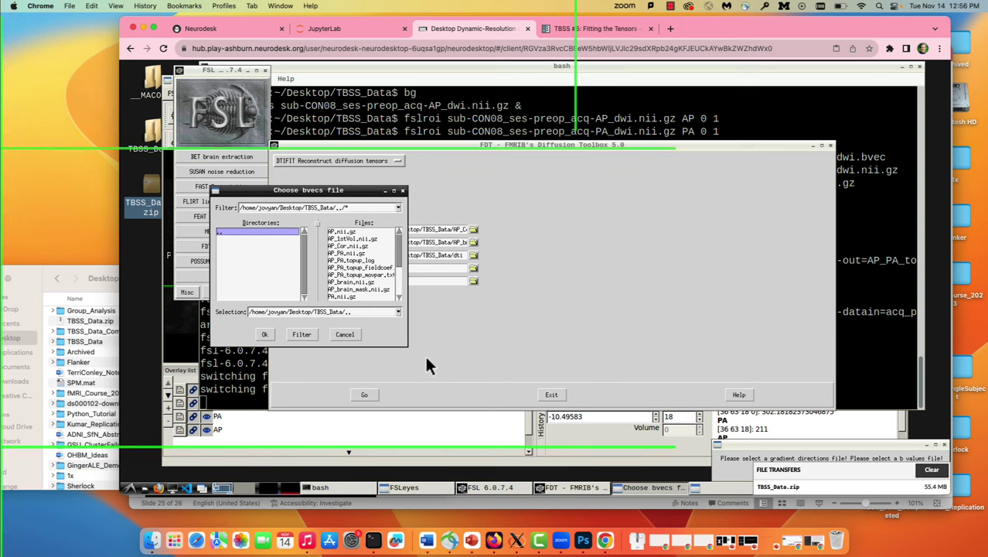
{"action": "left_click_drag", "start_coordinate": [398, 339], "coordinate": [520, 419]}
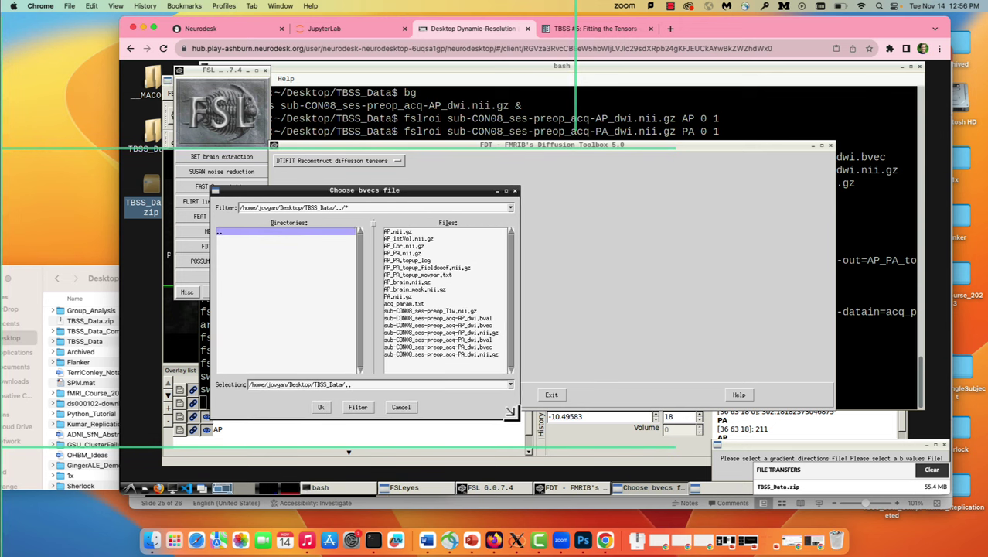
{"action": "left_click", "coordinate": [467, 325]}
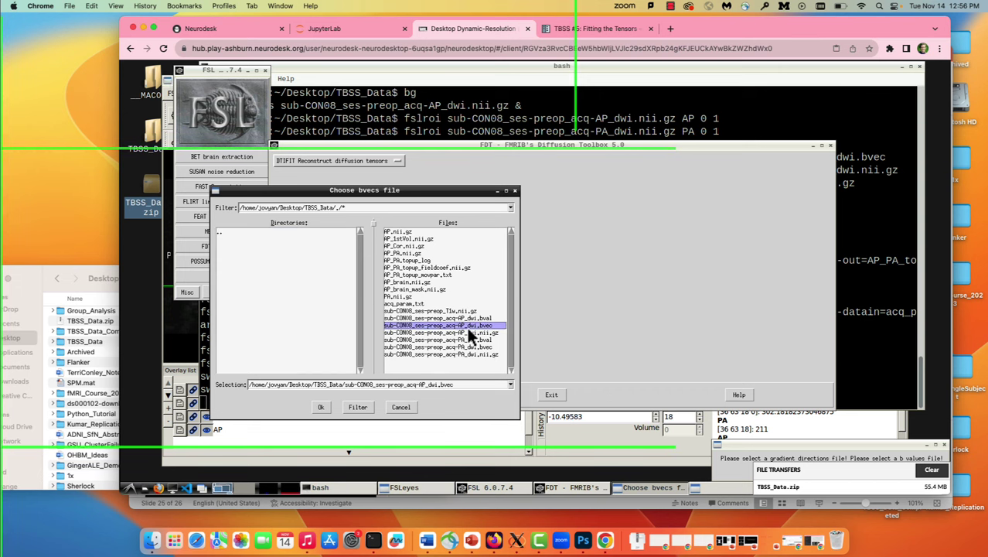
{"action": "left_click", "coordinate": [319, 407]}
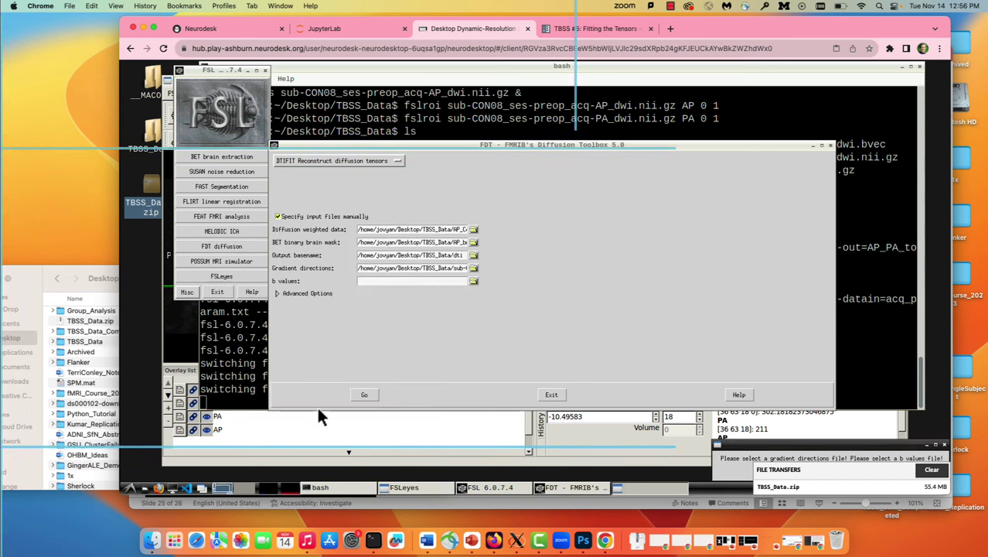
Choose sub-CON08_ses-preop_acq-AP_dwi.bval as the b values file, run DTIFIT and dismiss the application error dialog
{"action": "left_click", "coordinate": [472, 283]}
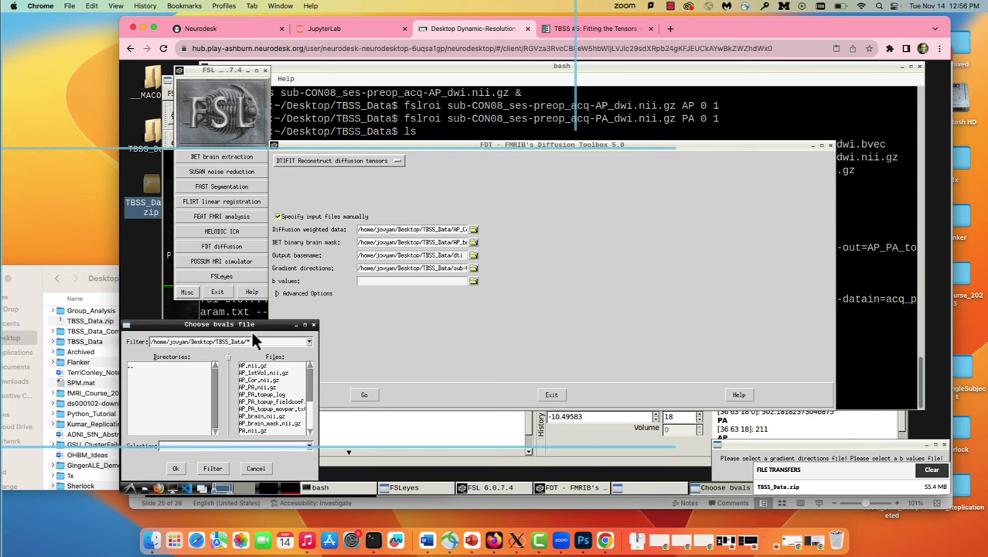
{"action": "left_click_drag", "start_coordinate": [251, 331], "coordinate": [576, 149]}
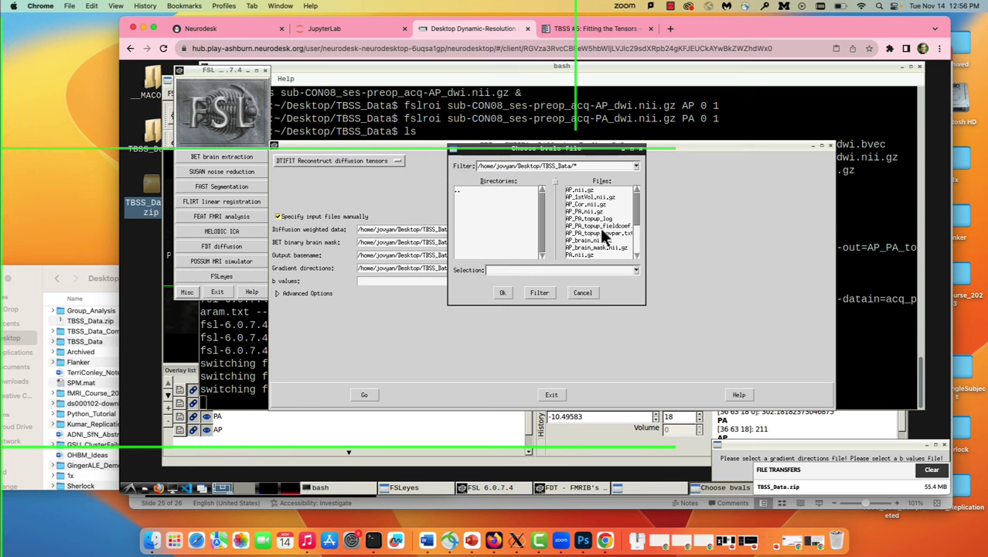
{"action": "left_click", "coordinate": [647, 313]}
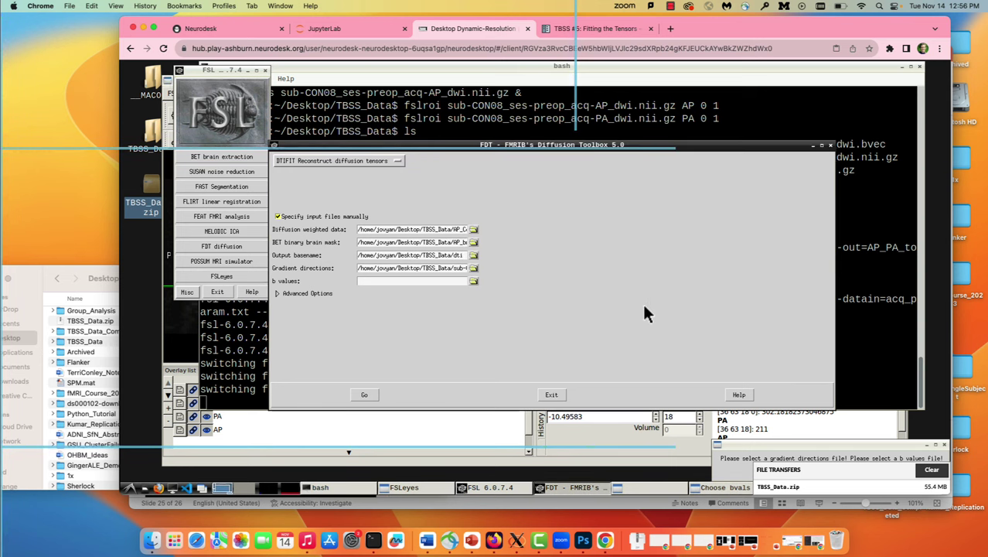
{"action": "left_click_drag", "start_coordinate": [619, 146], "coordinate": [616, 196]}
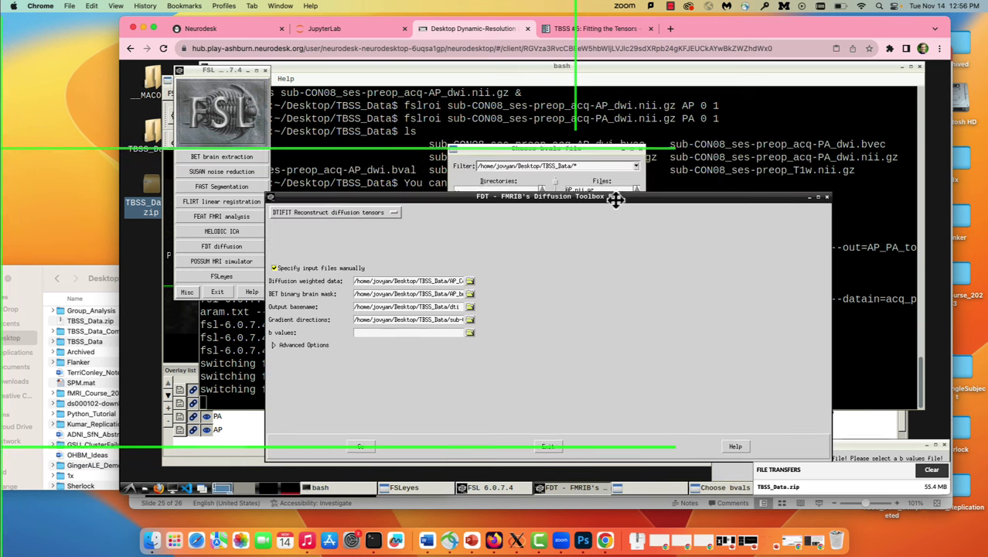
{"action": "left_click", "coordinate": [588, 157]}
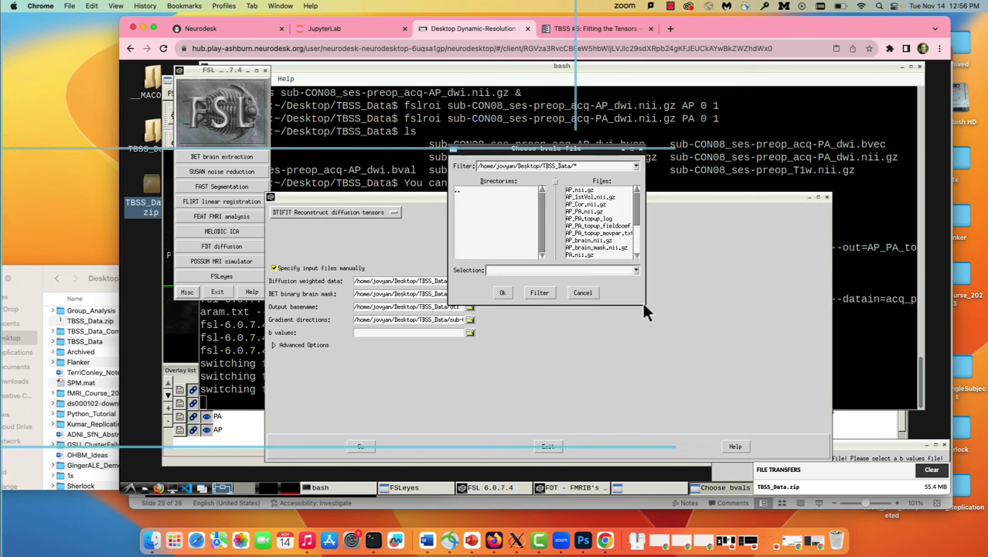
{"action": "left_click_drag", "start_coordinate": [639, 300], "coordinate": [775, 408]}
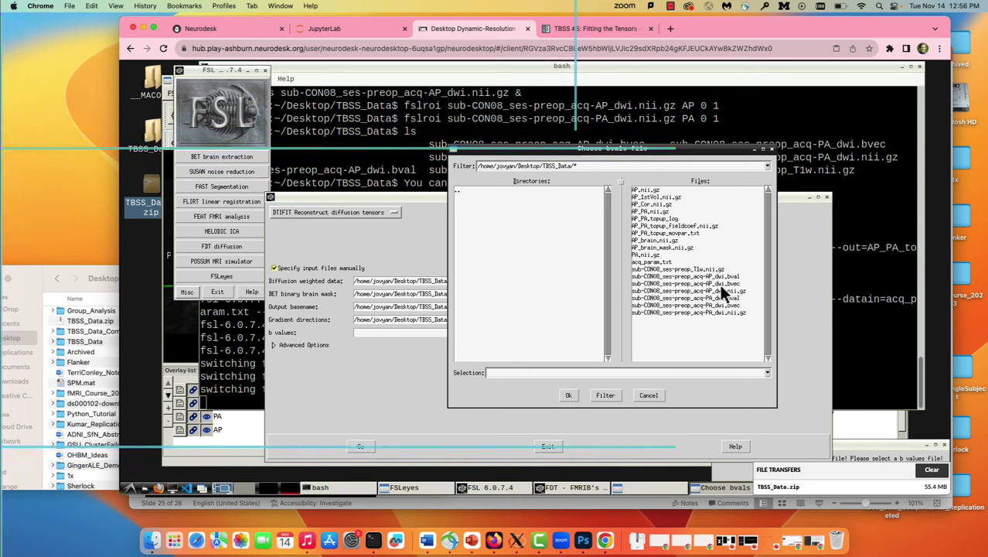
{"action": "left_click", "coordinate": [710, 276]}
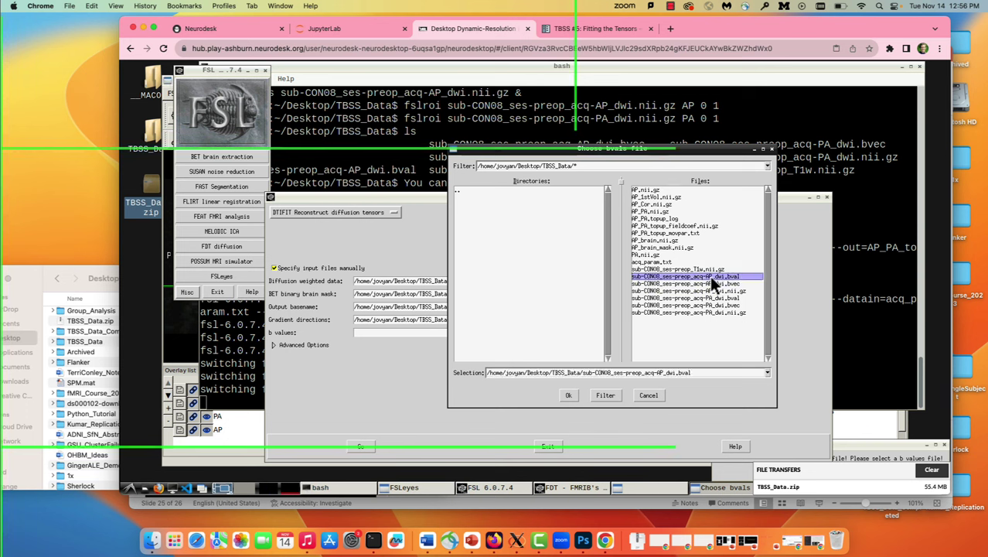
{"action": "left_click", "coordinate": [567, 397]}
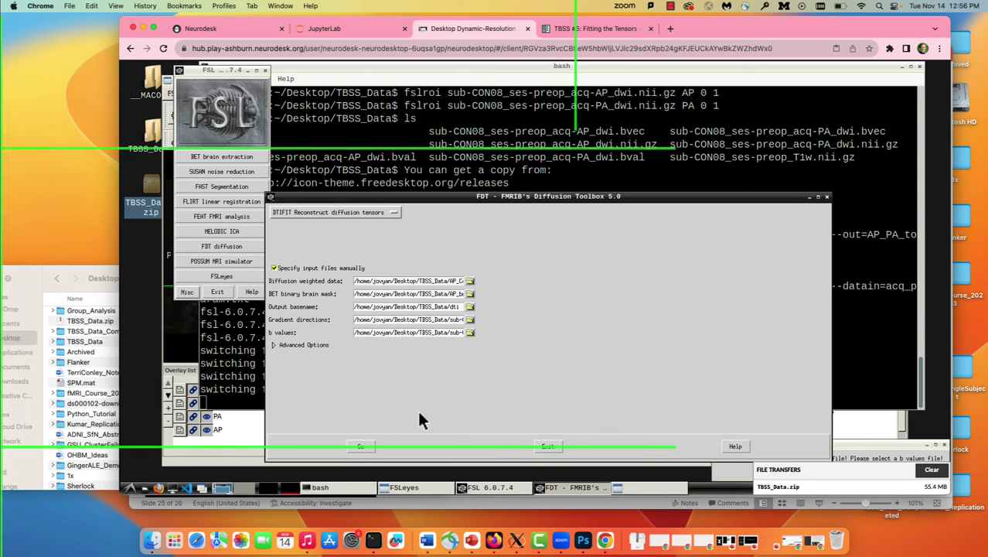
{"action": "left_click", "coordinate": [352, 447]}
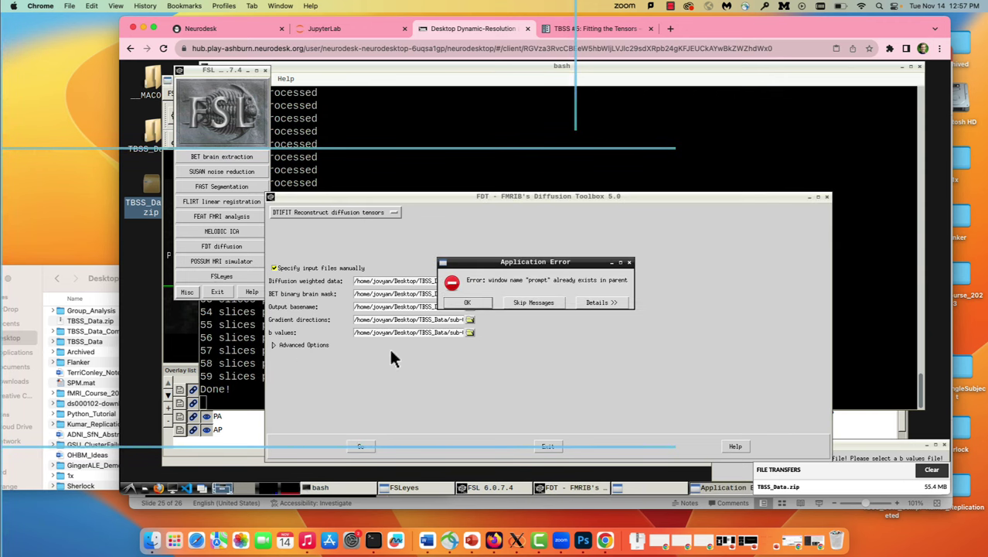
{"action": "left_click", "coordinate": [467, 303]}
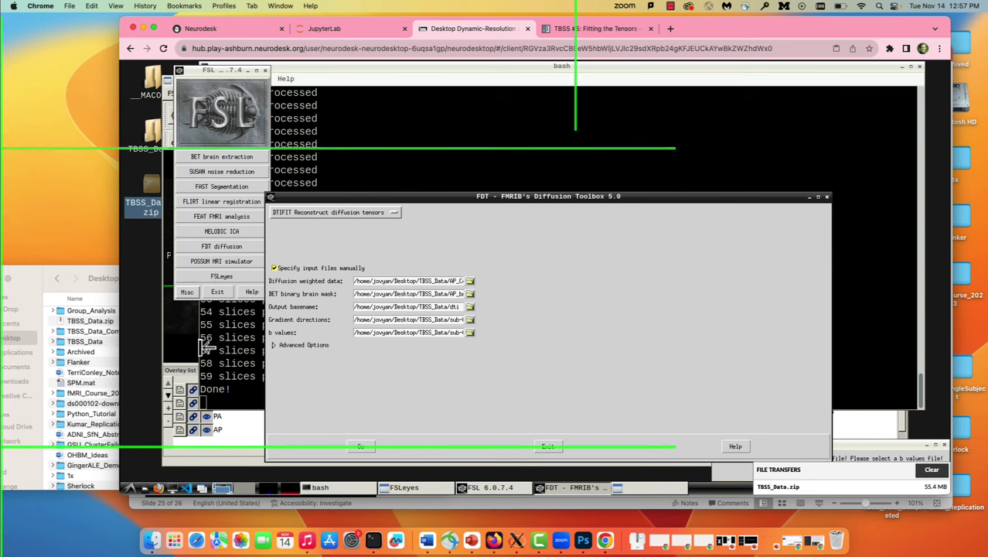
Switch to FSLeyes and remove the AP_brain_mask overlay from the overlay list
{"action": "left_click", "coordinate": [250, 435]}
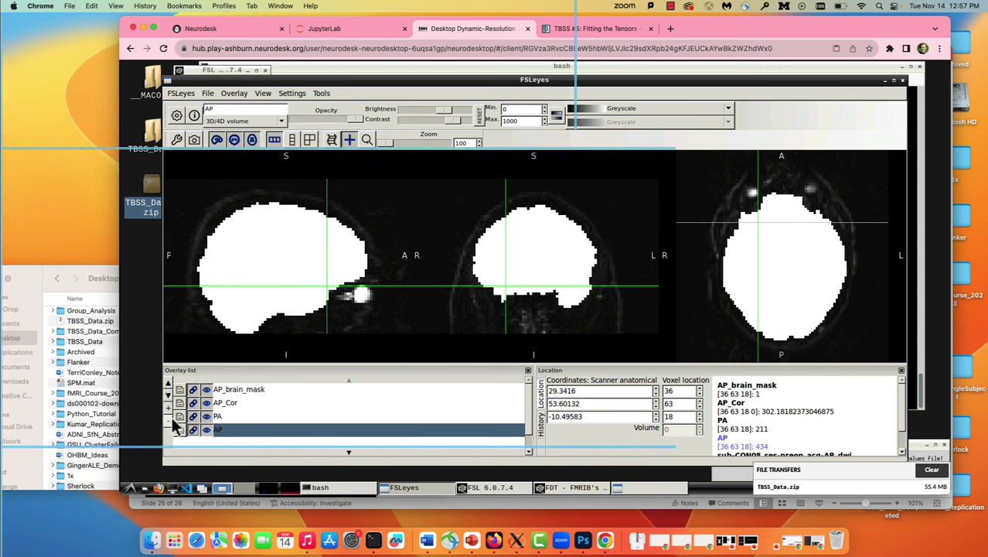
{"action": "left_click", "coordinate": [230, 389]}
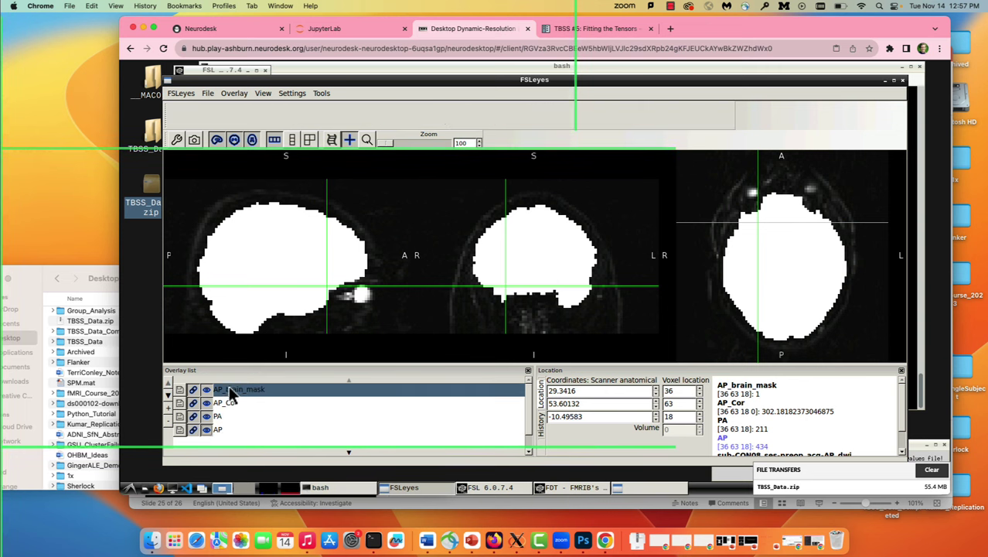
{"action": "left_click", "coordinate": [169, 423]}
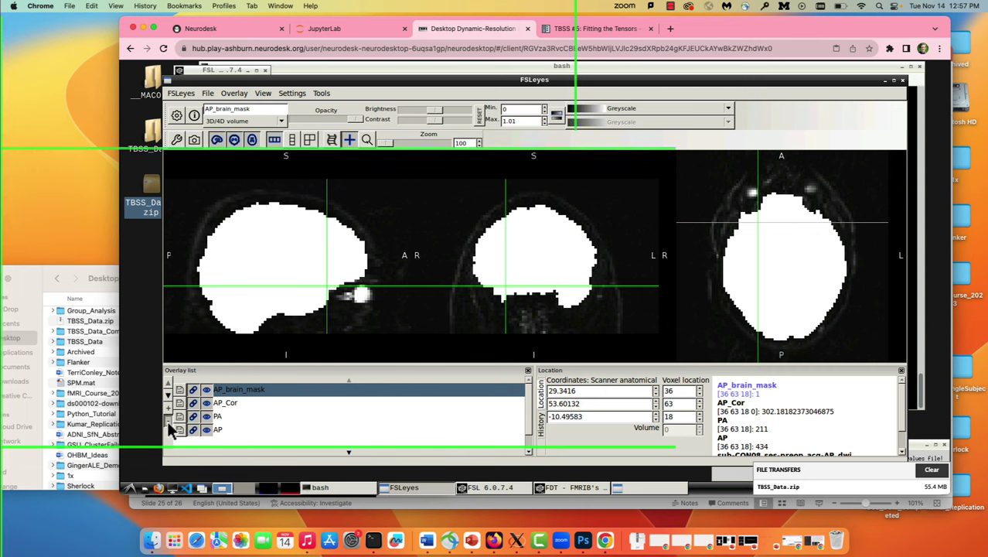
Remove all the remaining overlays so that the overlay list is empty
{"action": "left_click", "coordinate": [168, 423]}
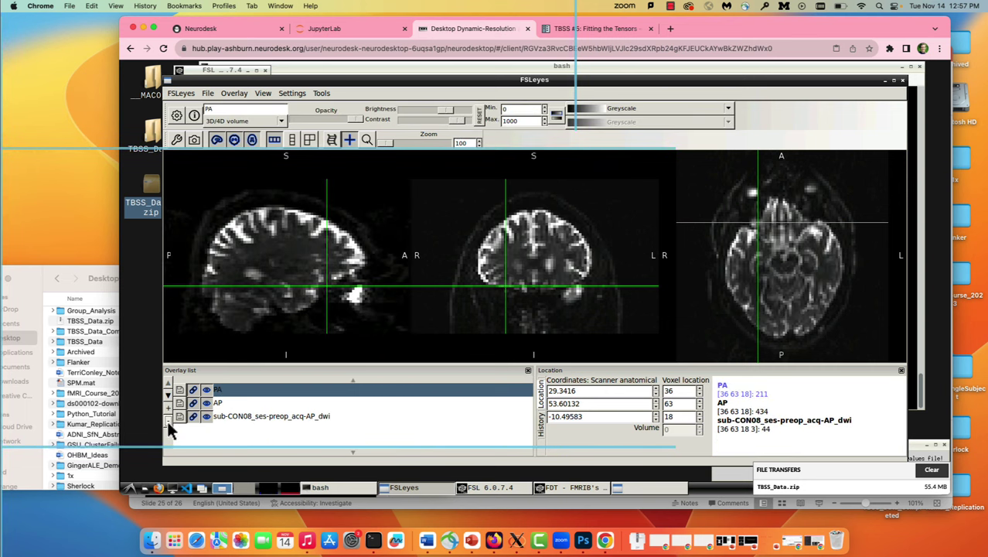
{"action": "left_click", "coordinate": [168, 423]}
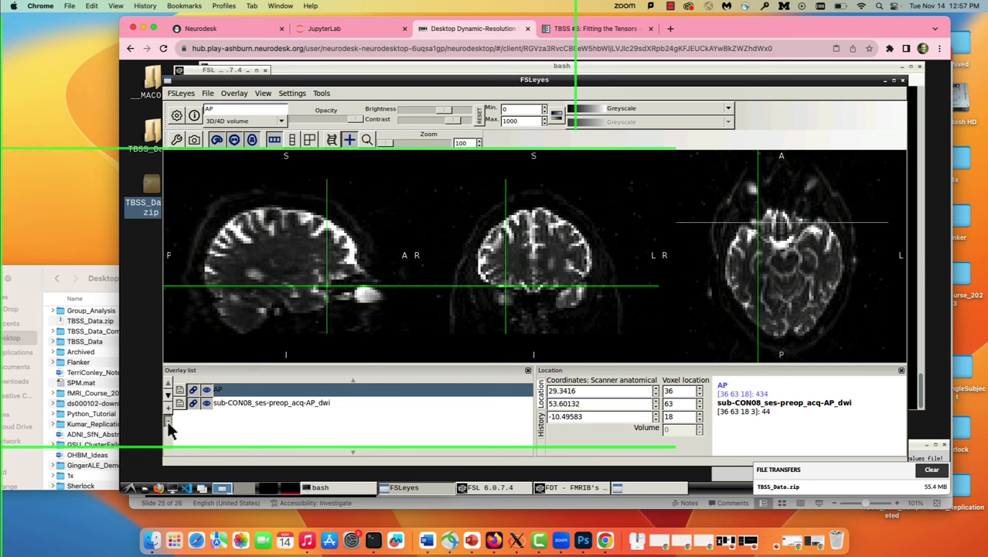
{"action": "left_click", "coordinate": [169, 423]}
{"action": "left_click", "coordinate": [168, 422]}
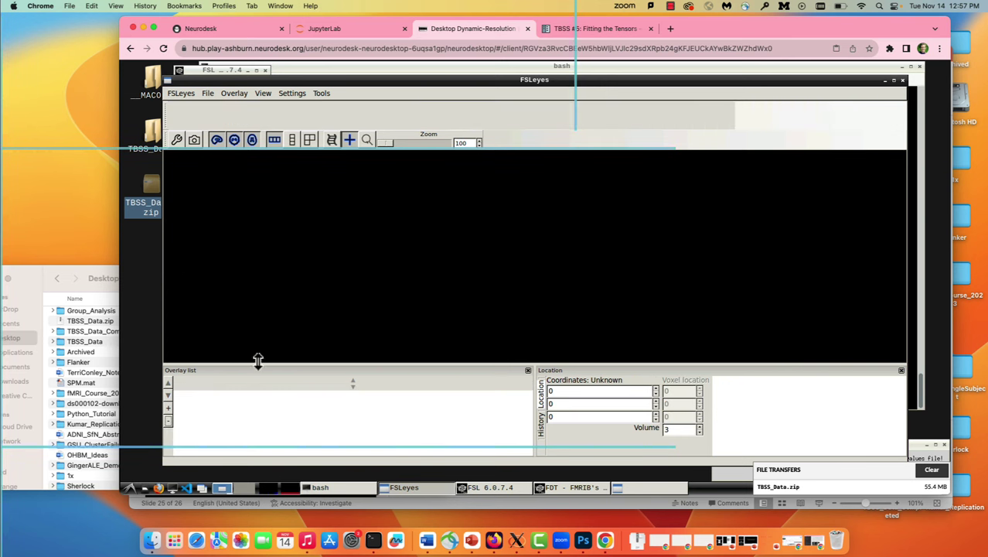
Load dti_FA.nii.gz from the TBSS_Data folder as an overlay
{"action": "left_click", "coordinate": [211, 93]}
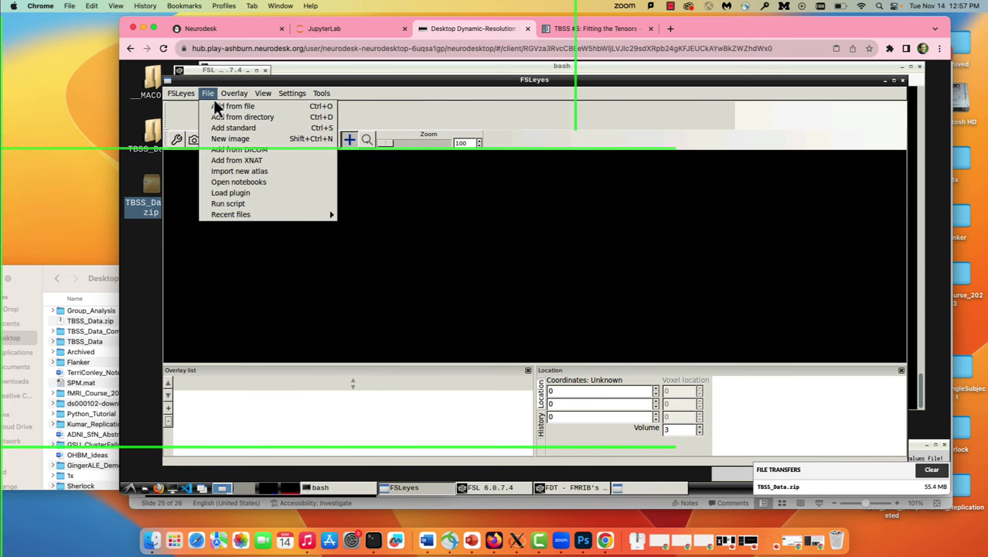
{"action": "left_click", "coordinate": [217, 108]}
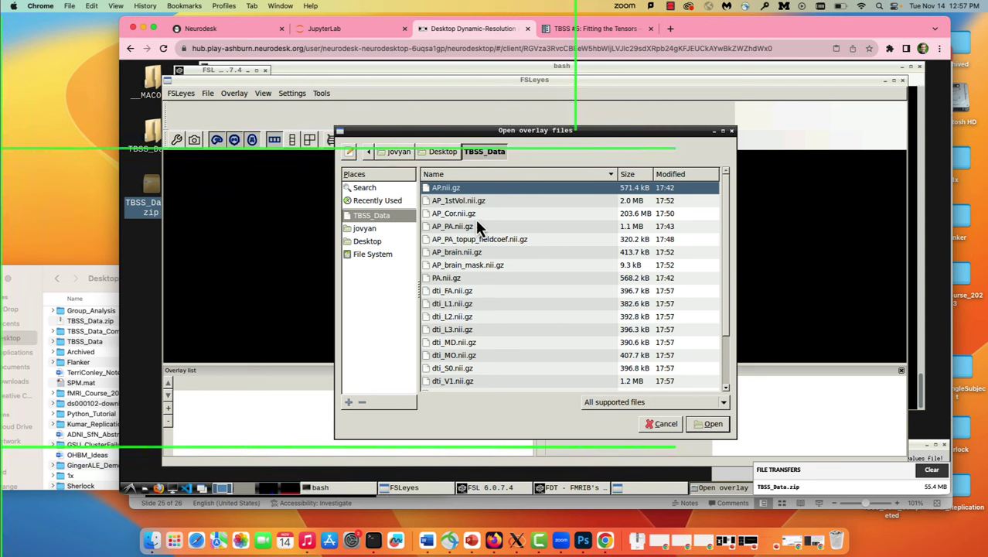
{"action": "double_click", "coordinate": [455, 292]}
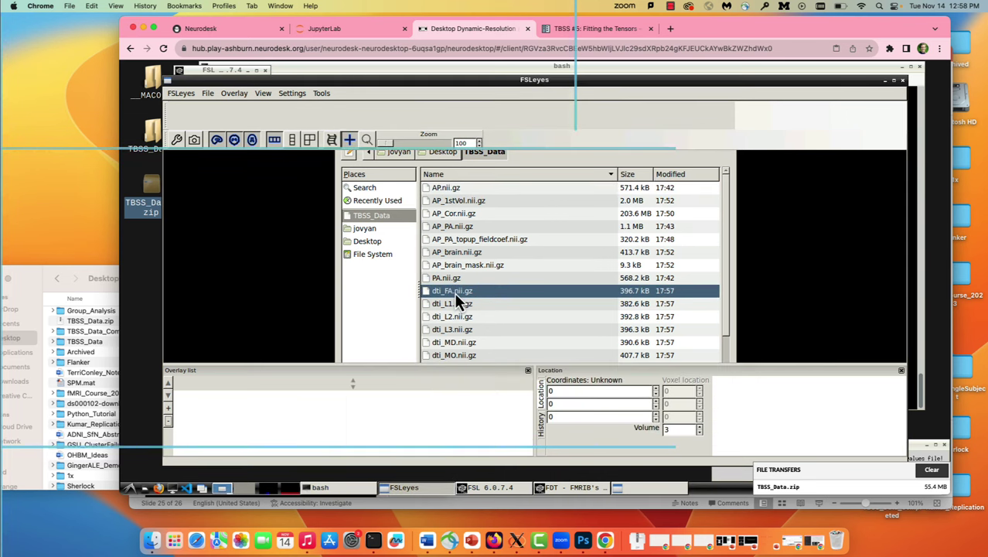
Add dti_V1.nii.gz from the TBSS_Data folder as an overlay and modulate it by dti_FA
{"action": "left_click", "coordinate": [208, 94]}
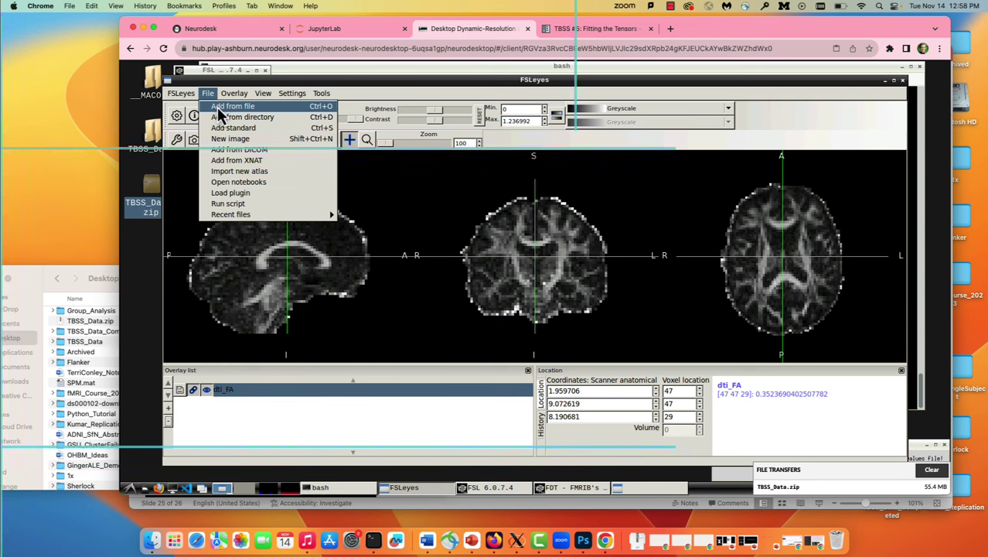
{"action": "left_click", "coordinate": [217, 107]}
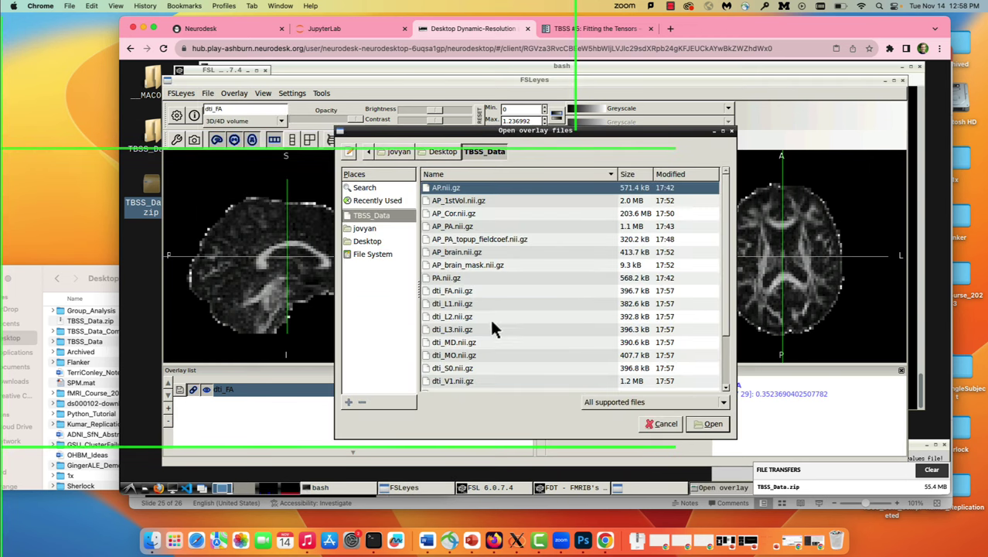
{"action": "double_click", "coordinate": [453, 381]}
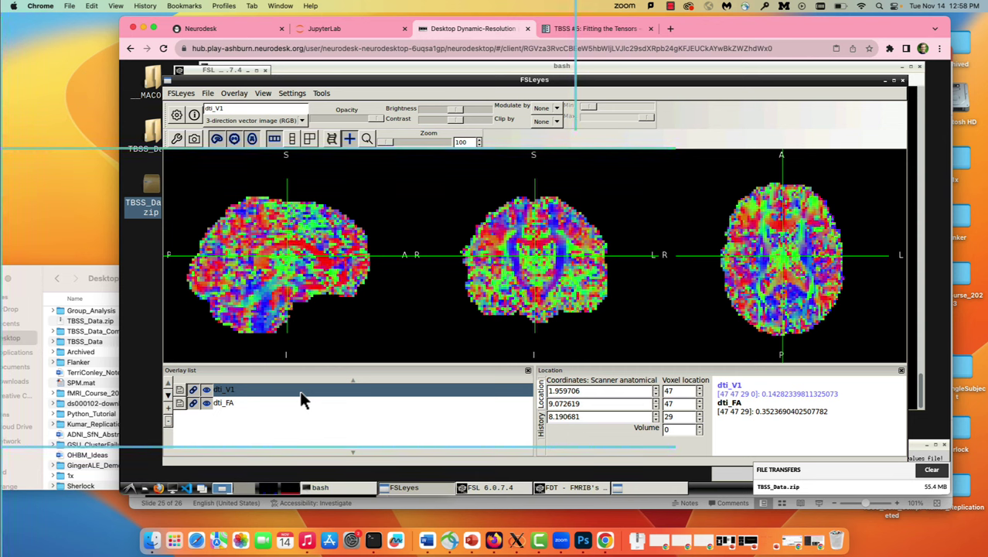
{"action": "left_click", "coordinate": [556, 109]}
{"action": "left_click", "coordinate": [549, 122]}
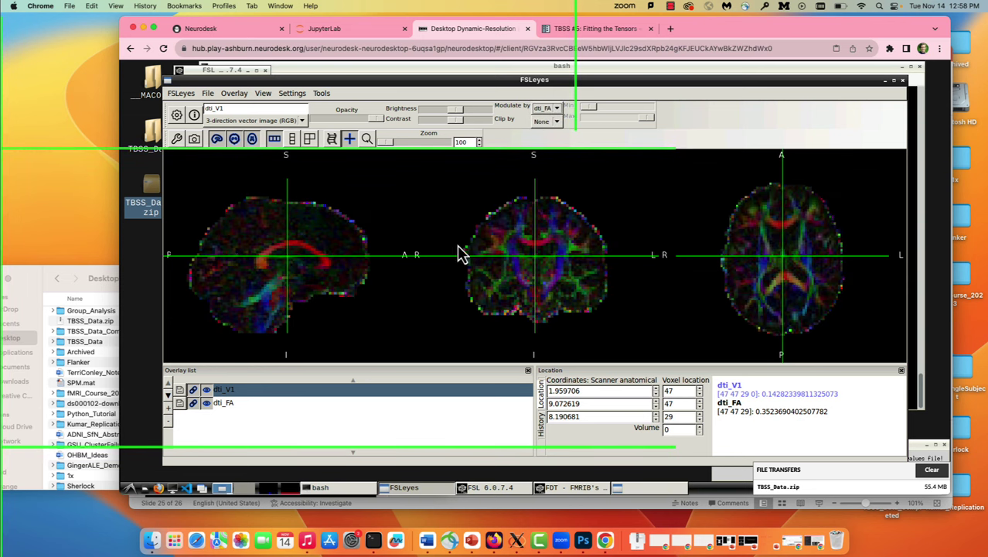
Examine the colour-coded fibre directions of dti_V1 at the corpus callosum and the neighbouring white matter tracts in the coronal and axial views
{"action": "left_click", "coordinate": [535, 245]}
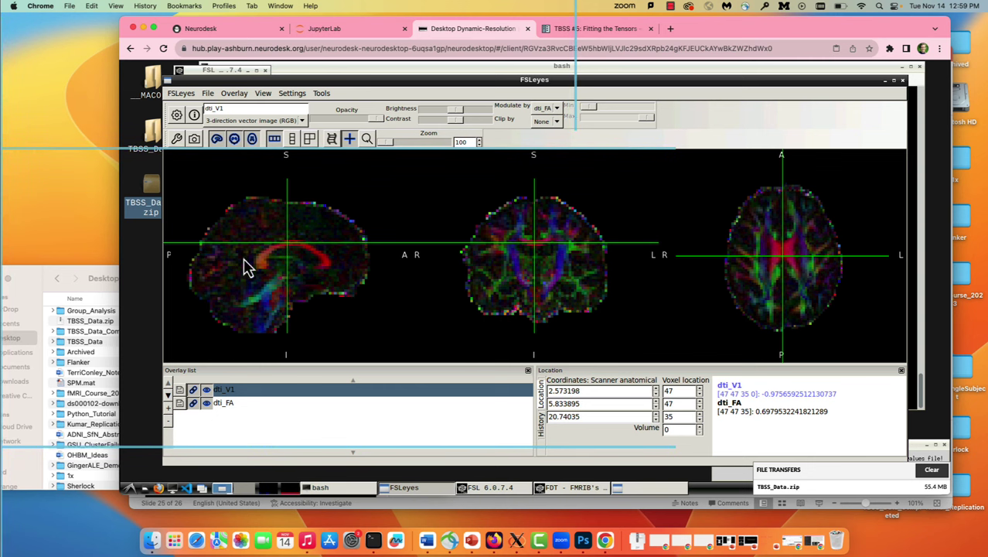
{"action": "left_click", "coordinate": [549, 252]}
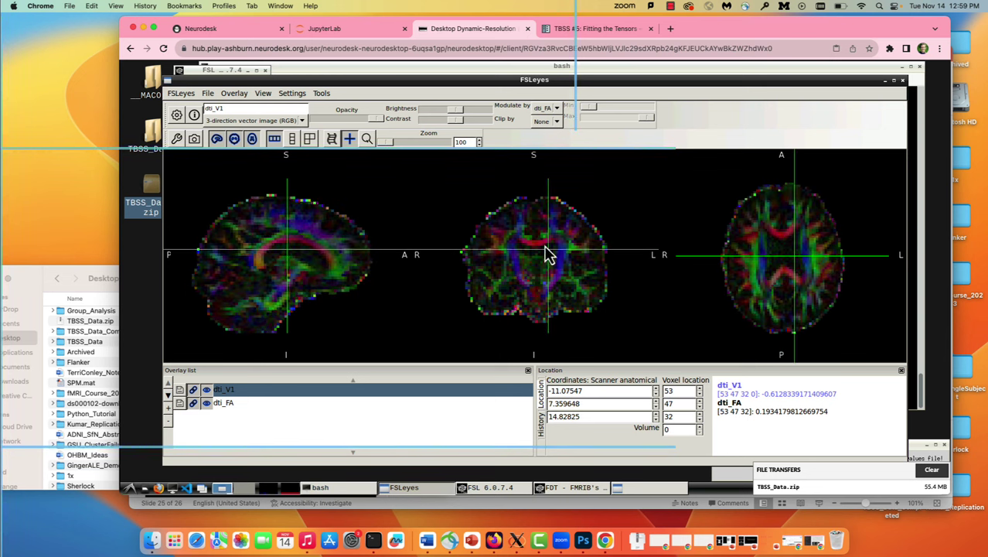
{"action": "left_click", "coordinate": [536, 247]}
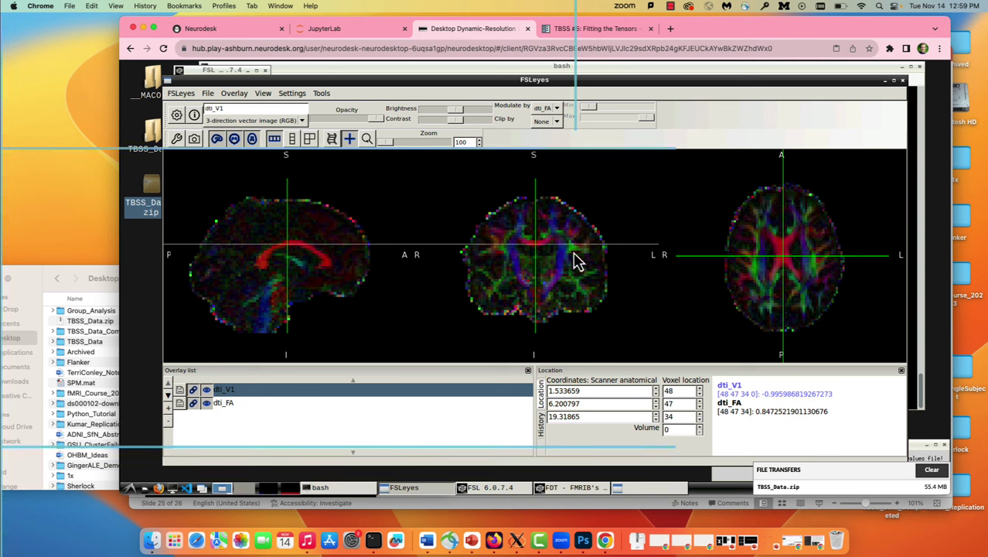
{"action": "left_click", "coordinate": [563, 270]}
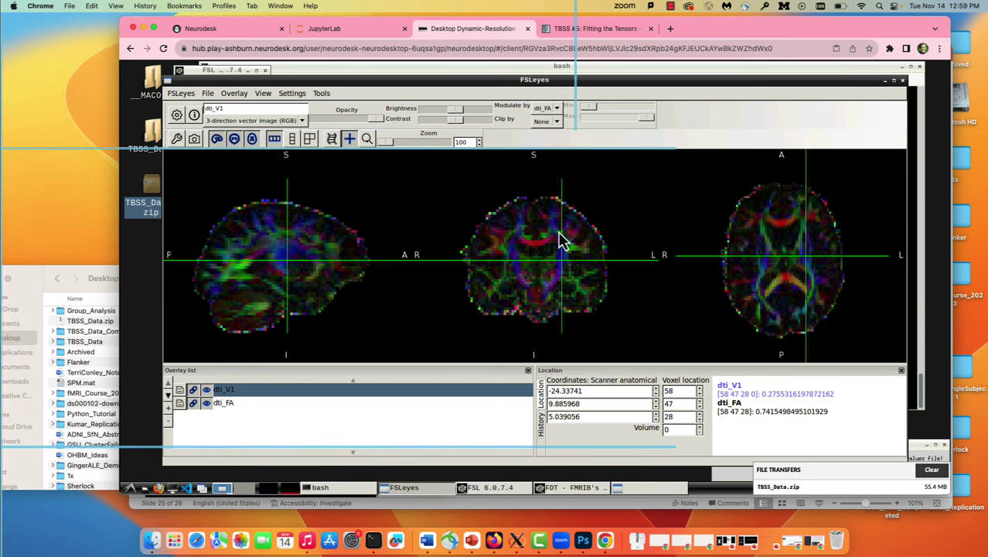
{"action": "left_click", "coordinate": [558, 231]}
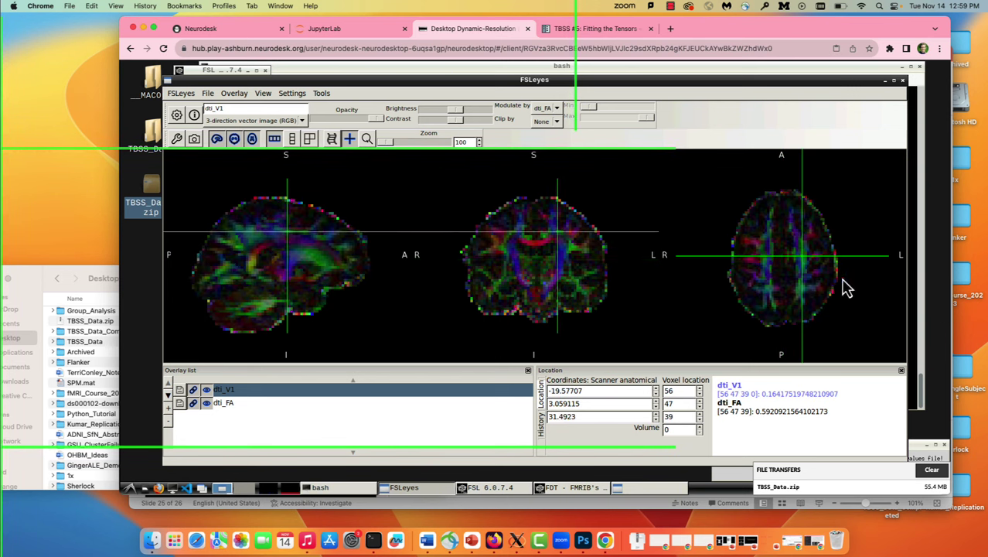
{"action": "left_click", "coordinate": [805, 277]}
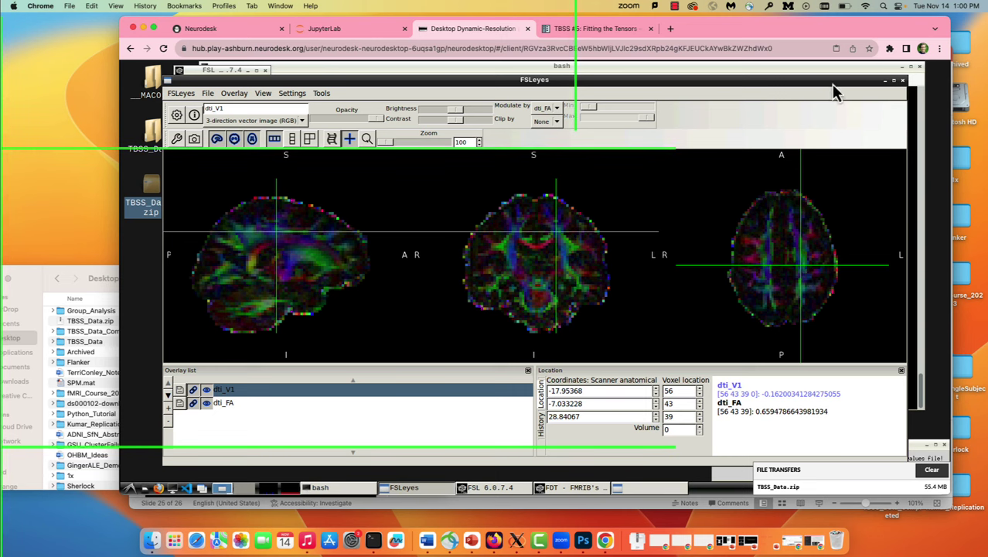
Switch to the TBSS tutorial page in the browser and go on to the overview of chapter TBSS #6: Preprocessing
{"action": "left_click", "coordinate": [601, 31]}
{"action": "scroll", "coordinate": [603, 283], "scroll_direction": "down", "scroll_amount": 15}
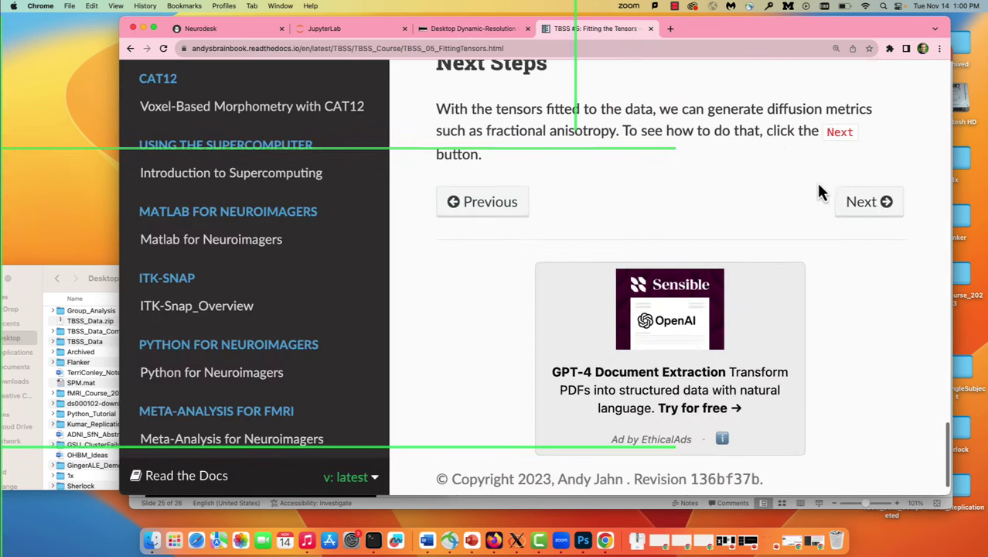
{"action": "left_click", "coordinate": [878, 201]}
{"action": "scroll", "coordinate": [649, 282], "scroll_direction": "down", "scroll_amount": 2}
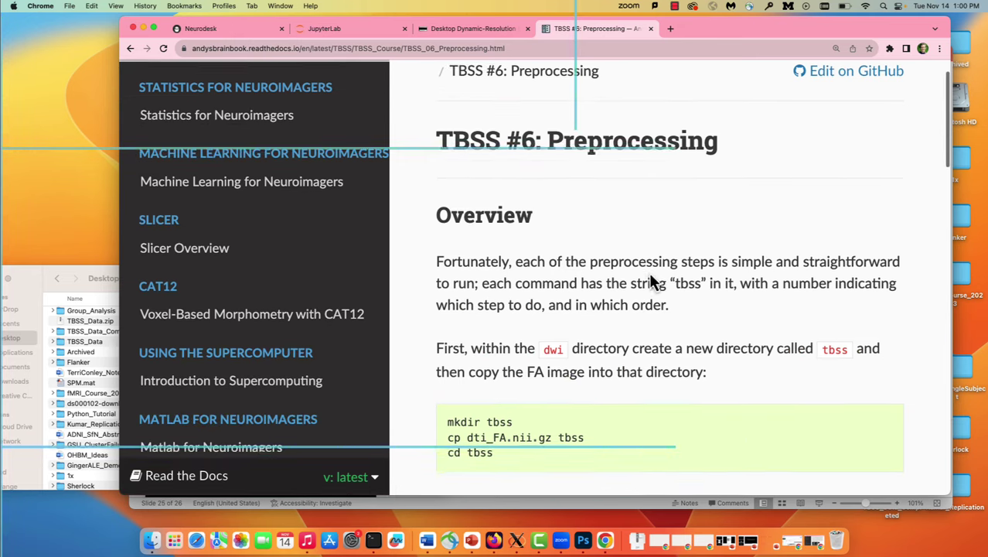